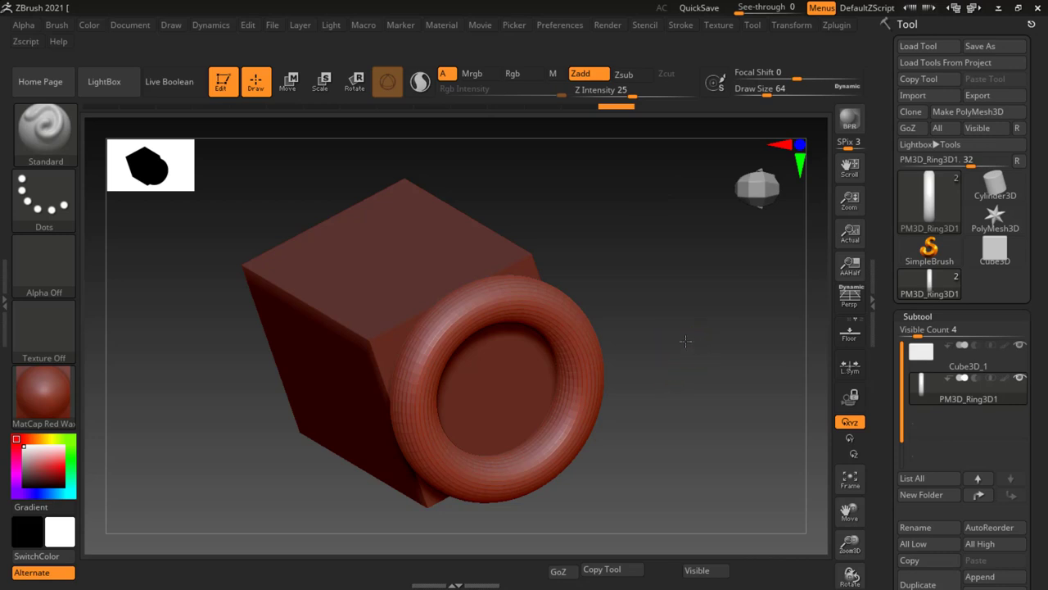
- Orbit the cube-and-torus model to a new viewing angle
mouse_move(696, 348)
left_mouse_down()
mouse_move(688, 374)
mouse_move(711, 289)
mouse_move(713, 348)
mouse_move(725, 351)
left_mouse_up()
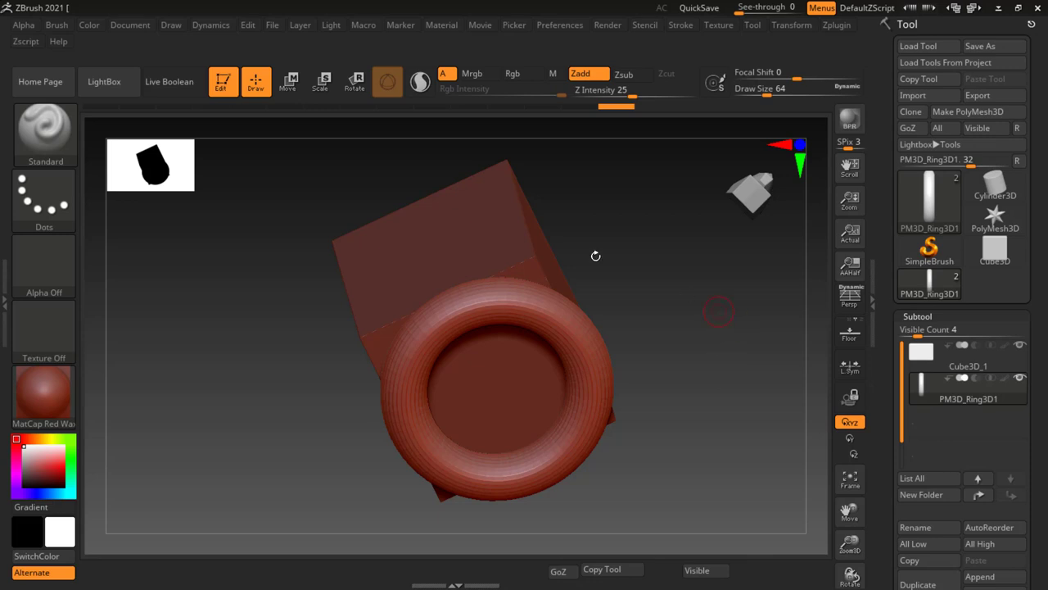
- Start a New Document and discard the cube-and-ring model without saving
left_click(145, 26)
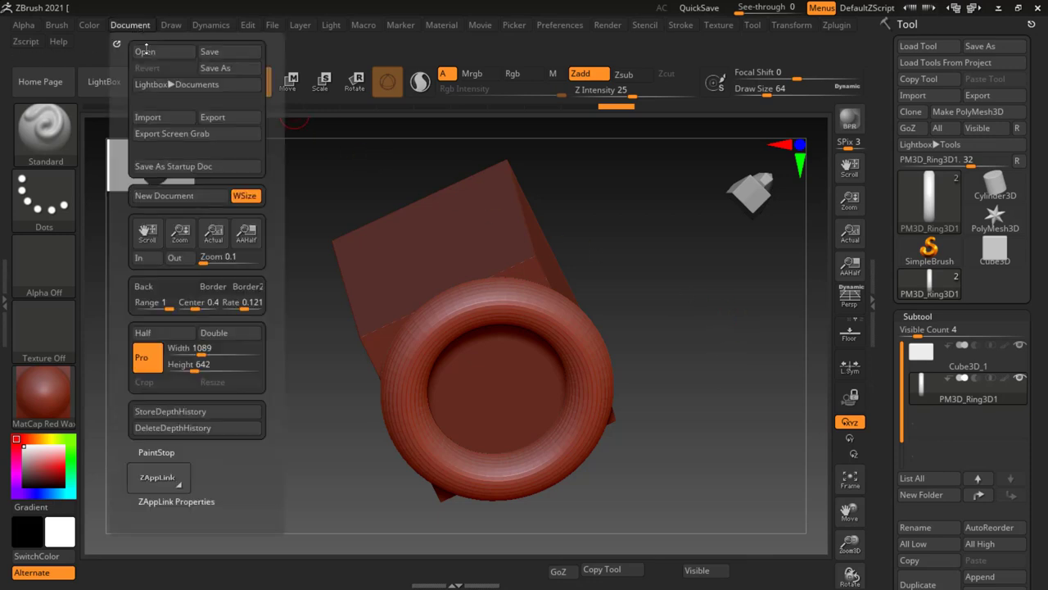
left_click(163, 200)
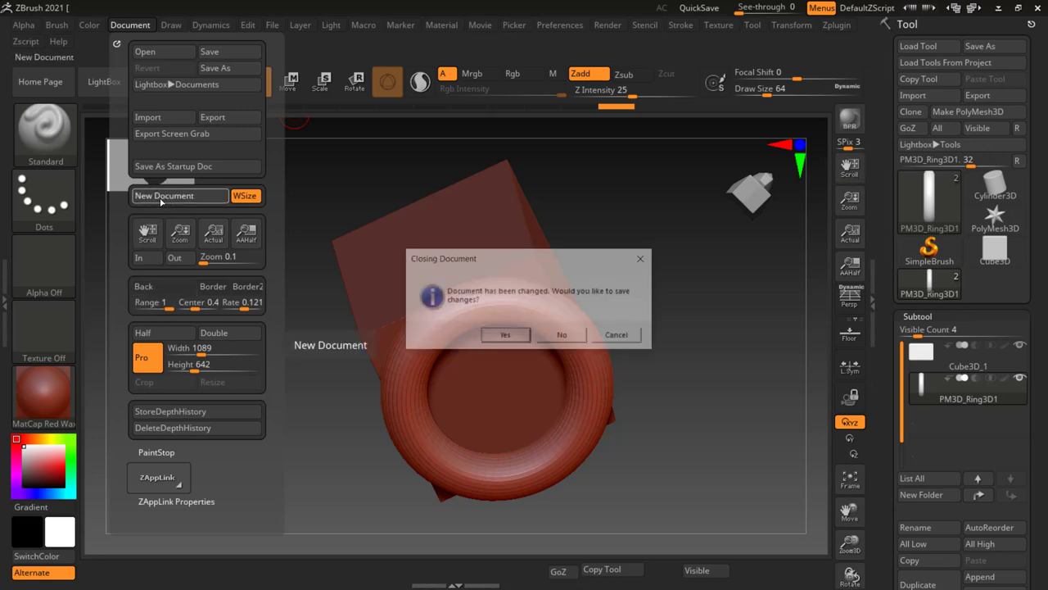
left_click(564, 337)
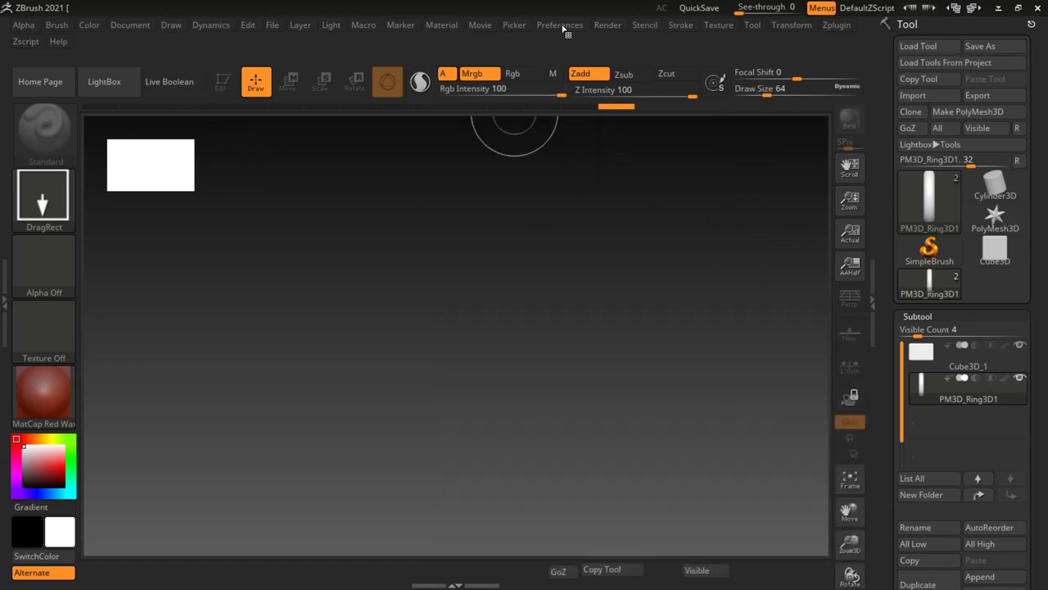
- Run Init ZBrush from Preferences and confirm resetting everything to defaults
left_click(564, 27)
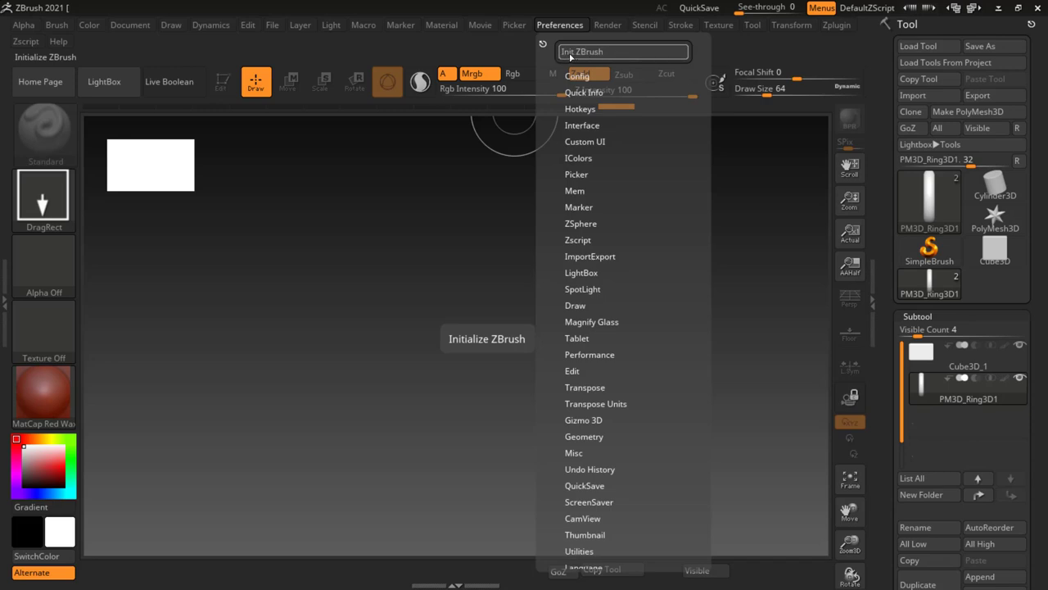
left_click(601, 54)
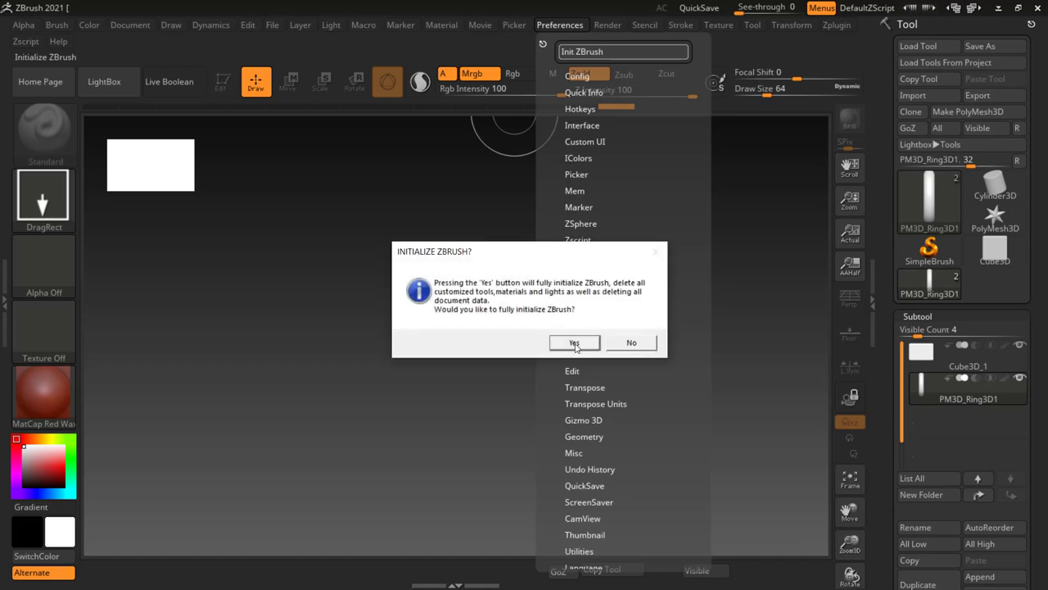
left_click(576, 344)
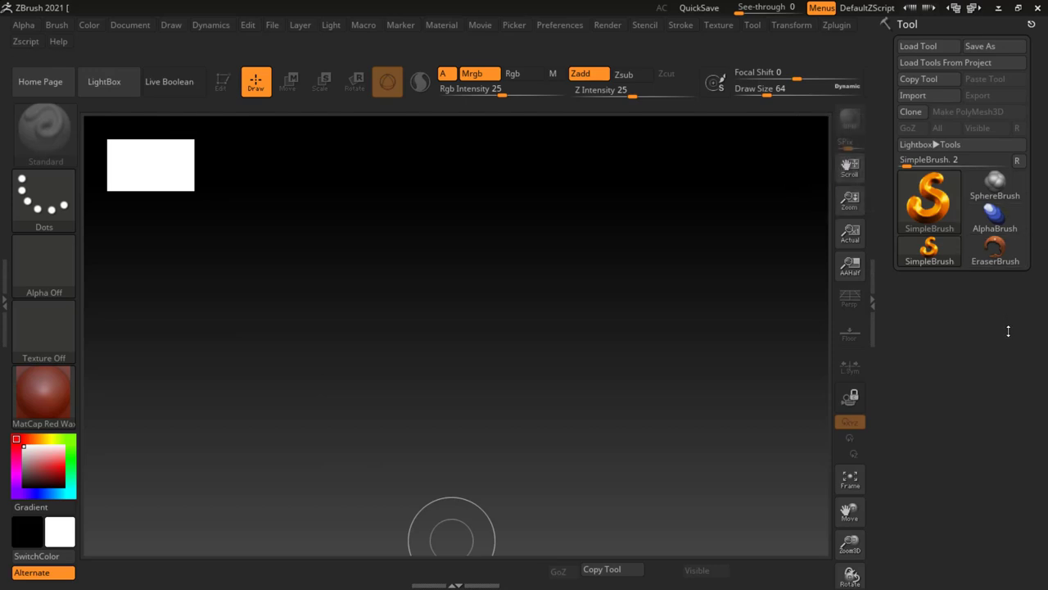
- Pick Sphere3D from the 3D meshes and drag out a large sphere in the canvas centre
left_click(938, 203)
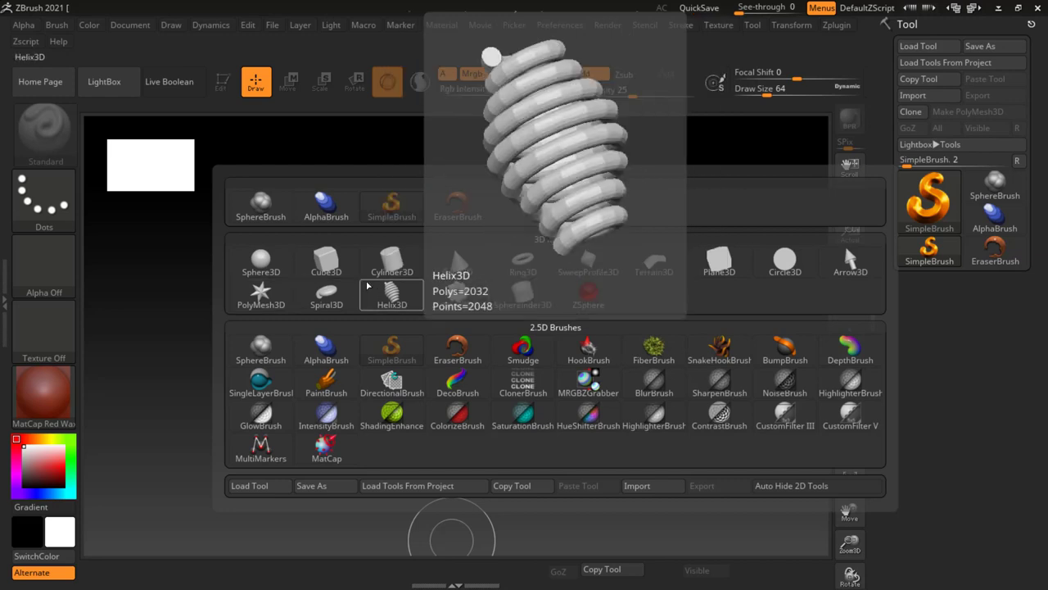
left_click(261, 264)
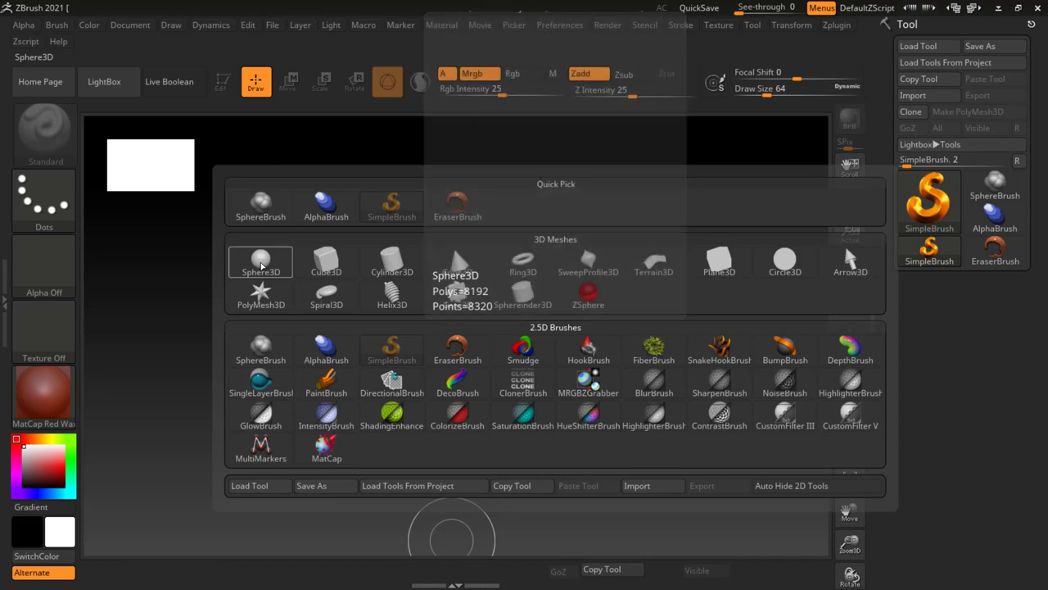
left_click_drag(432, 312, 447, 526)
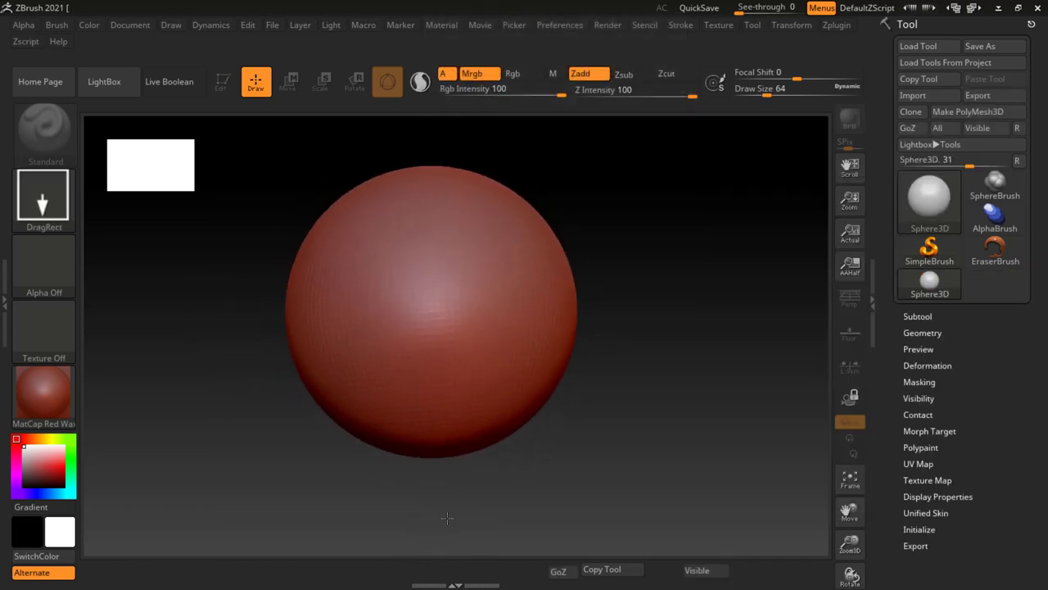
- Turn on Edit mode for Sphere3D_1 and pan it to a new spot on the canvas
key("t")
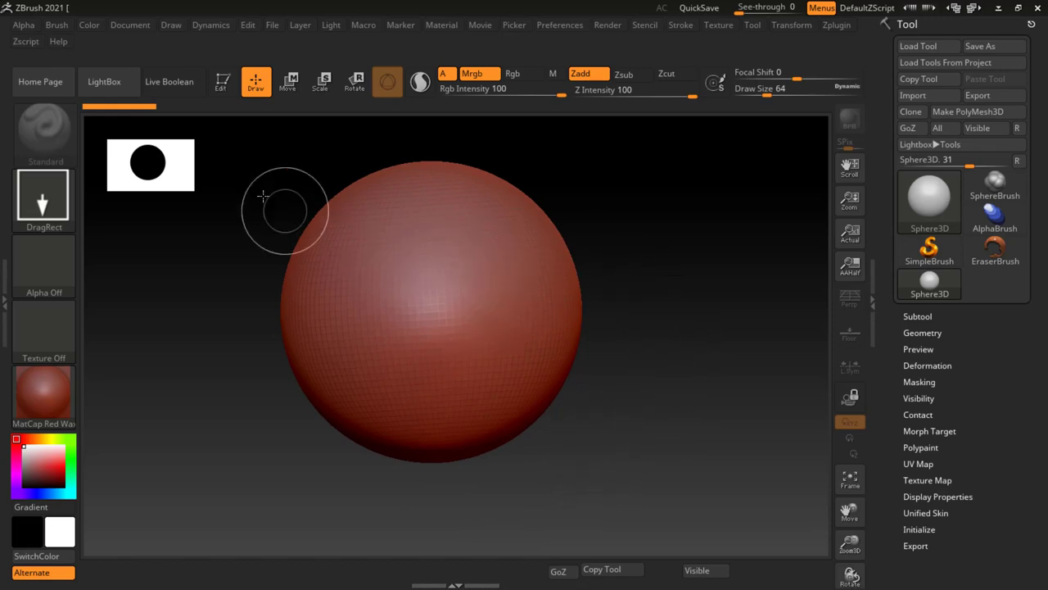
left_click(221, 84)
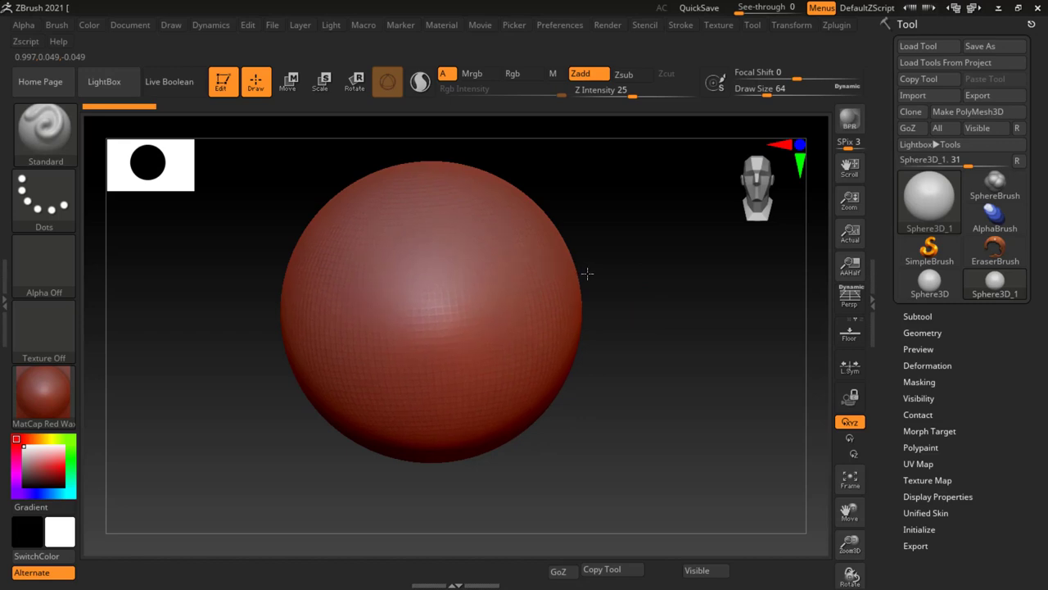
mouse_move(660, 292)
left_mouse_down("alt")
mouse_move(632, 334)
mouse_move(669, 336)
left_mouse_up("alt")
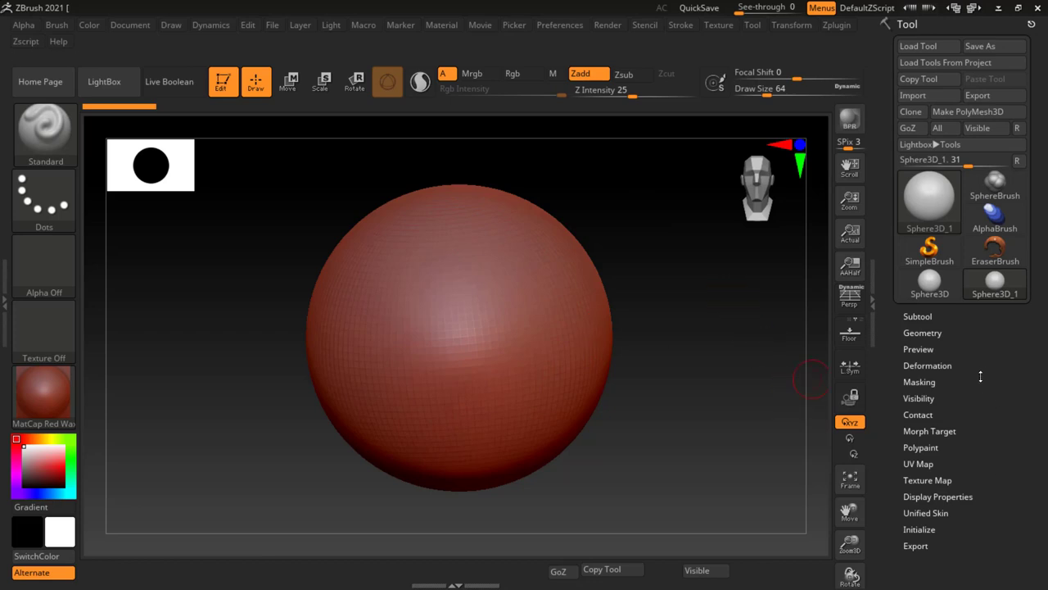
- Convert the sphere to a PolyMesh3D from the Tool palette's Geometry section
scroll(985, 447, "down", 3)
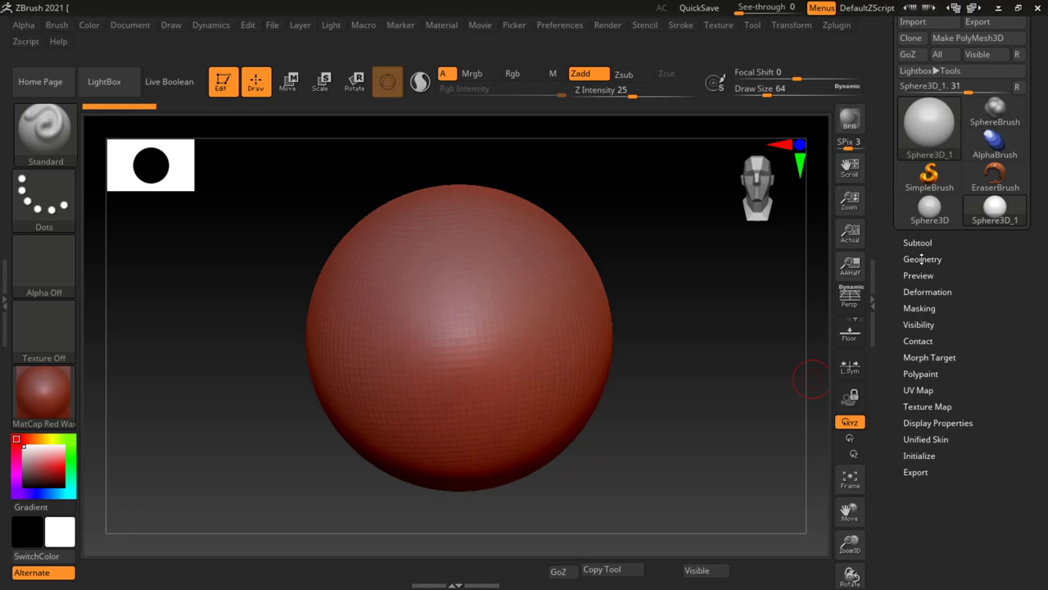
left_click(922, 258)
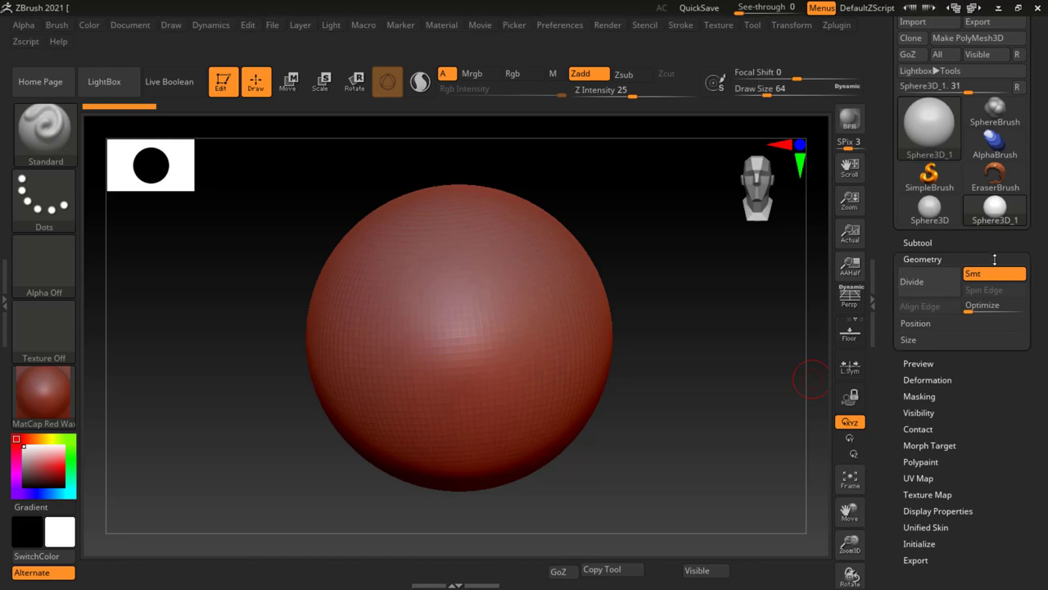
scroll(958, 131, "up", 2)
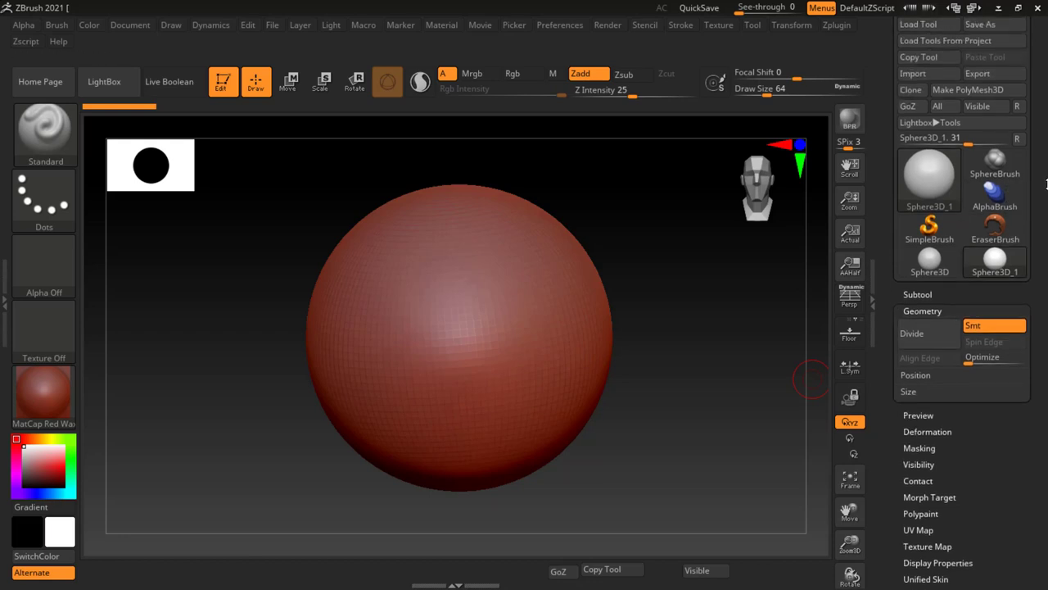
left_click(993, 91)
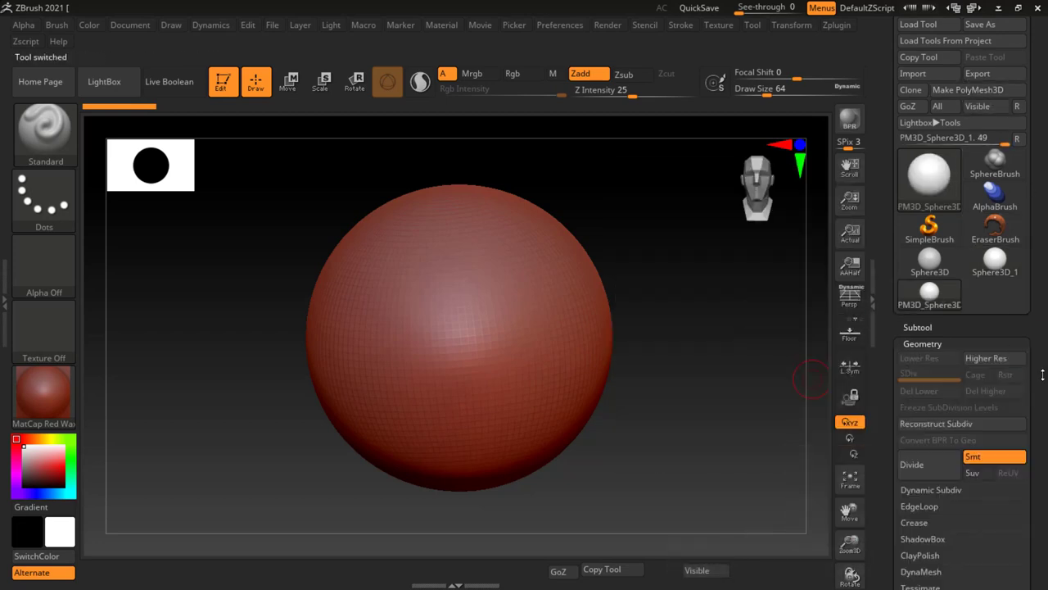
left_click_drag(1042, 374, 909, 161)
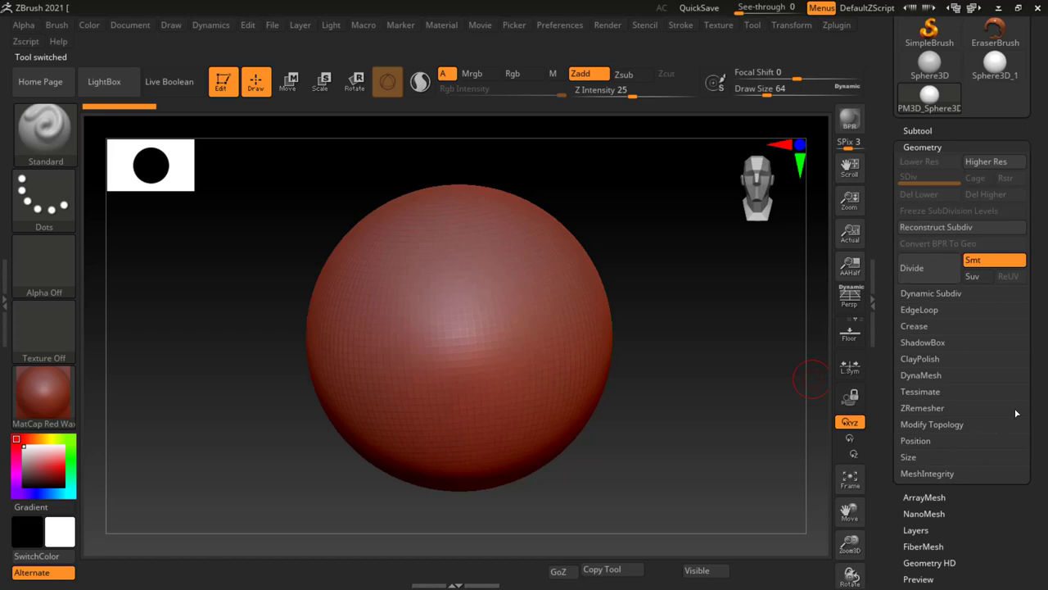
- Expand and collapse the Subtool sub-palette to check the new PM3D_Sphere3D_1 subtool
scroll(1041, 391, "down", 3)
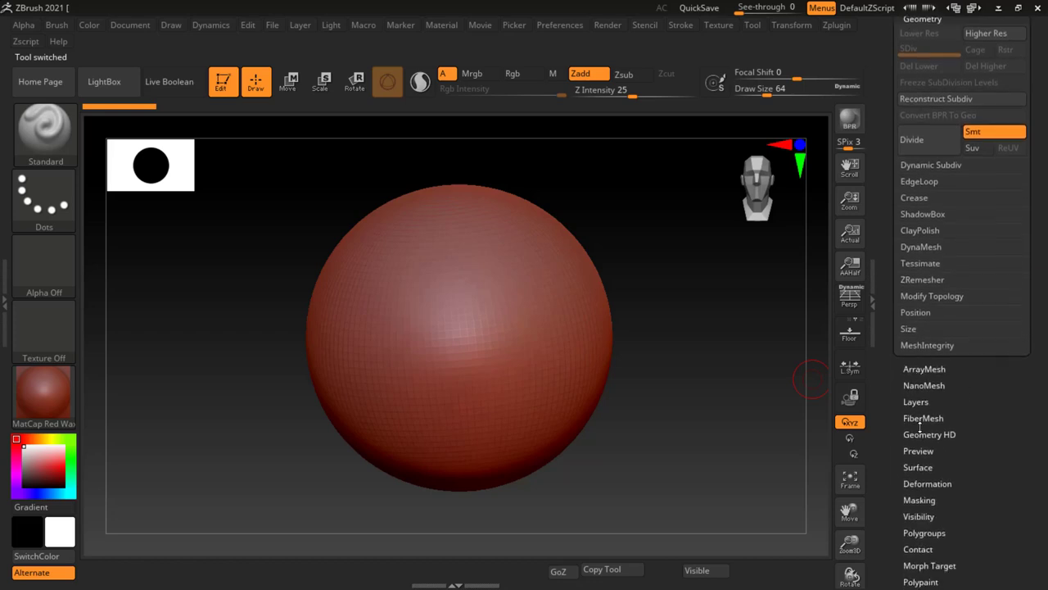
scroll(1035, 266, "up", 3)
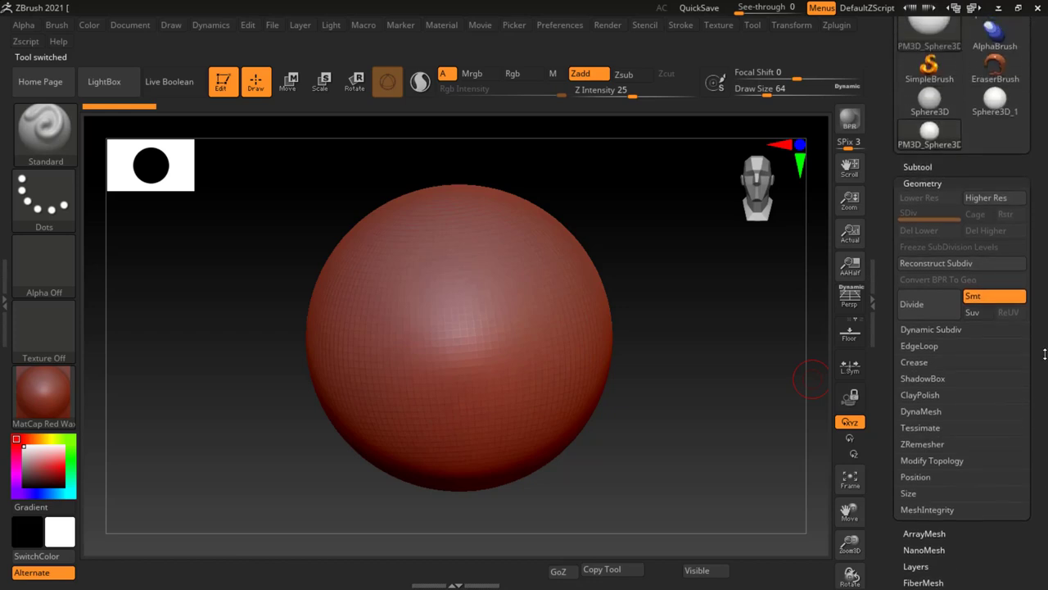
scroll(1036, 266, "up", 3)
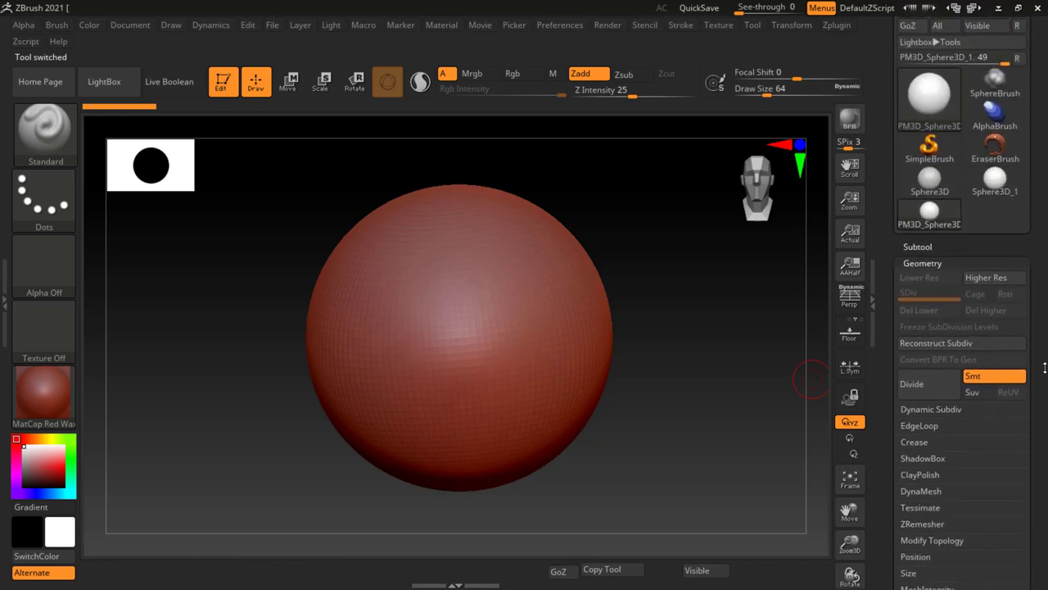
left_click(918, 247)
scroll(1035, 270, "down", 5)
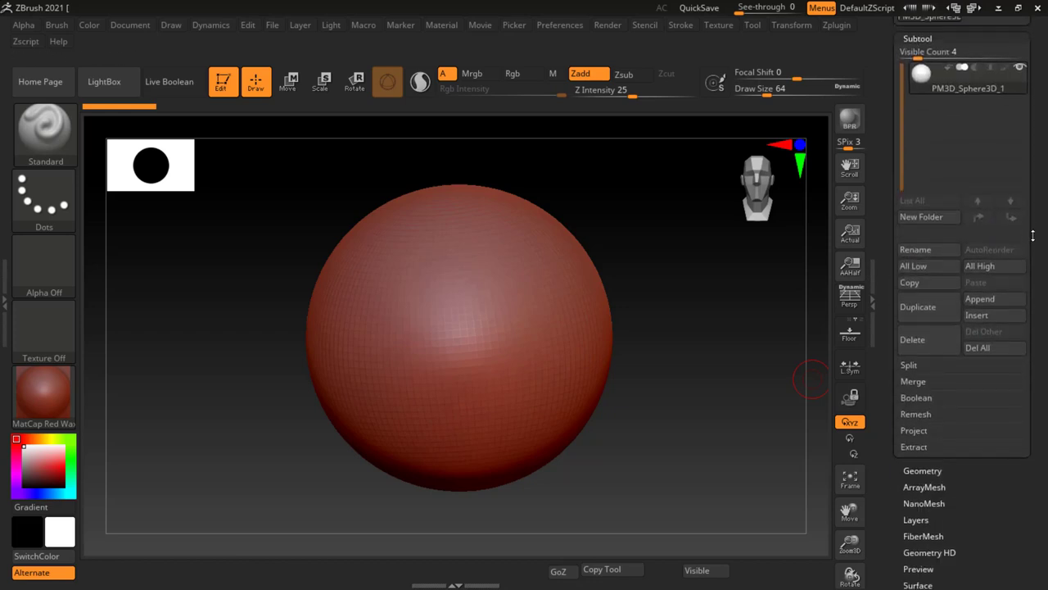
scroll(1044, 270, "up", 5)
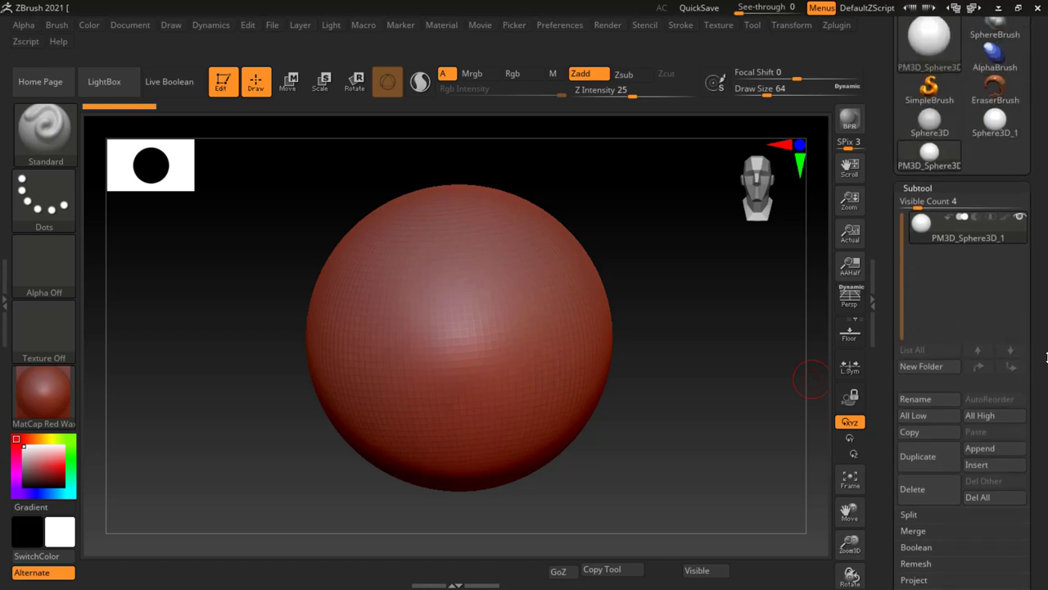
left_click(918, 238)
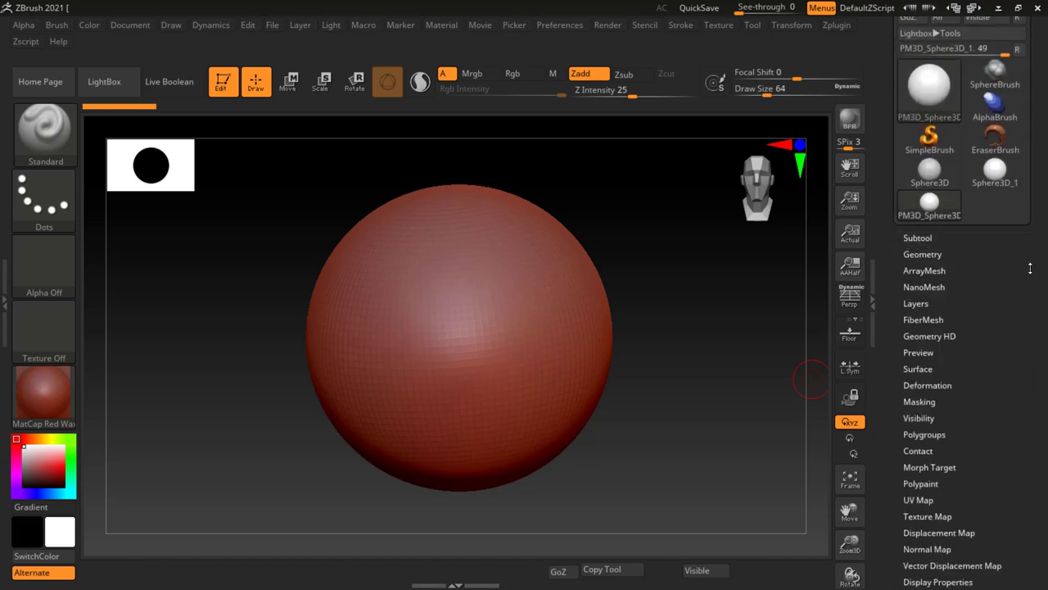
scroll(1046, 104, "up", 3)
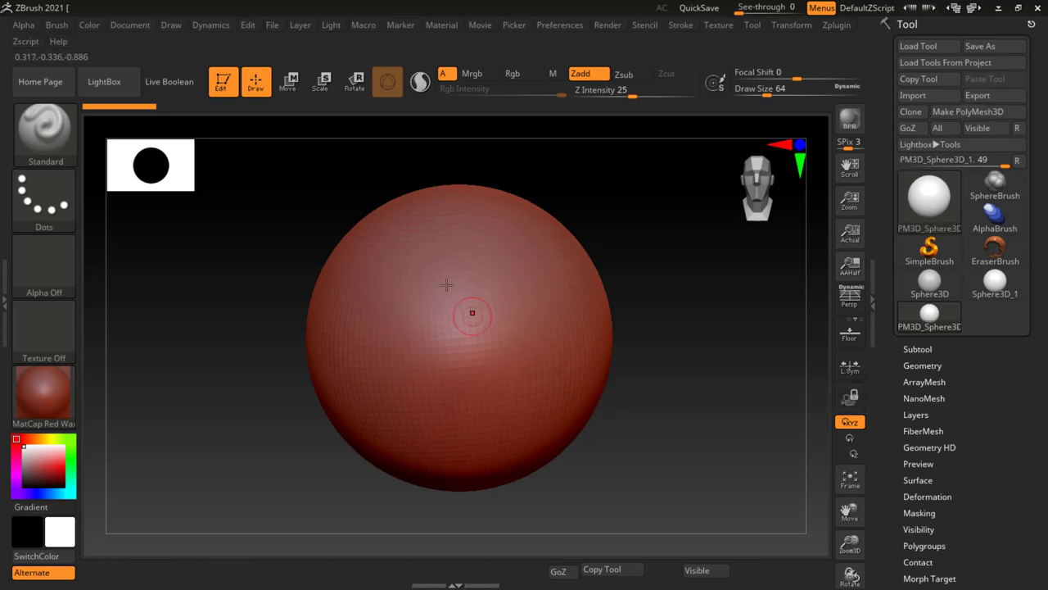
- Orbit the view around the sphere toward a side angle
left_click(931, 213)
left_click(336, 246)
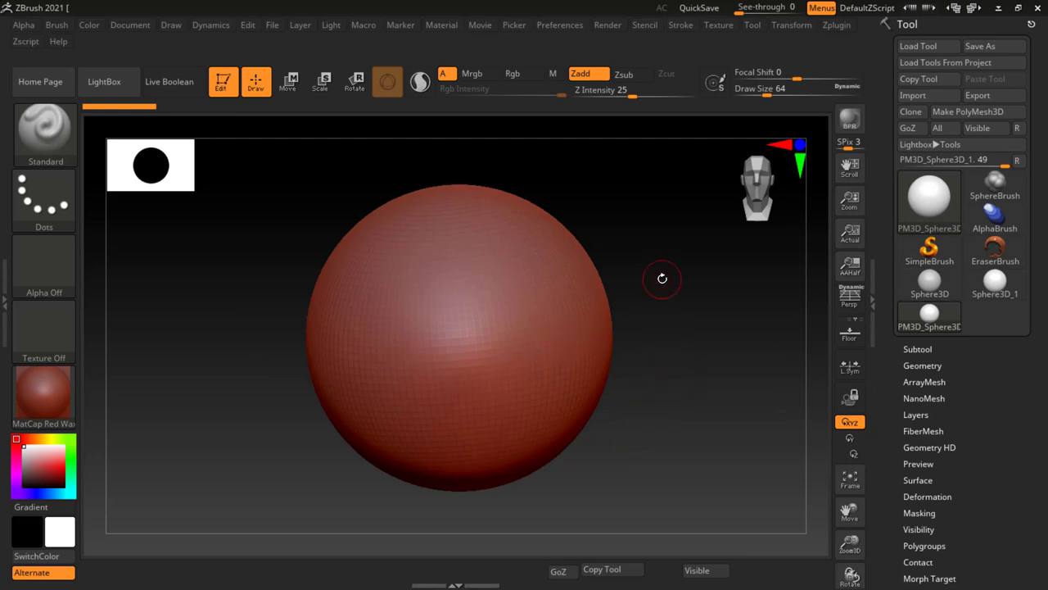
left_click_drag(636, 316, 583, 321)
mouse_move(635, 263)
left_mouse_down()
mouse_move(688, 232)
mouse_move(661, 278)
left_mouse_up()
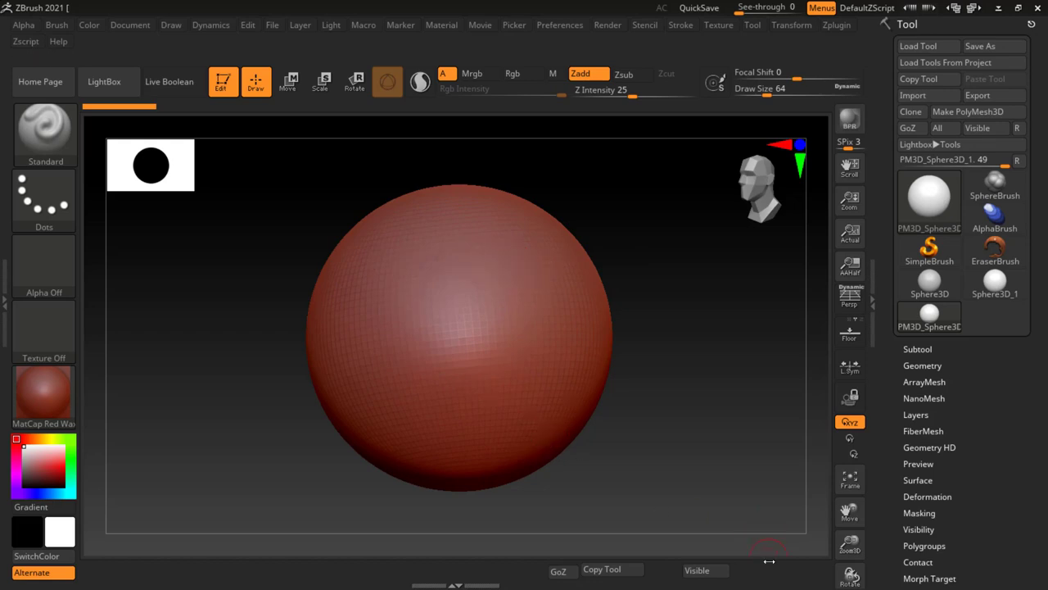
- Toggle Polyframe with Shift+F, leaving the wireframe shown on the sphere viewed head-on
key("shift")
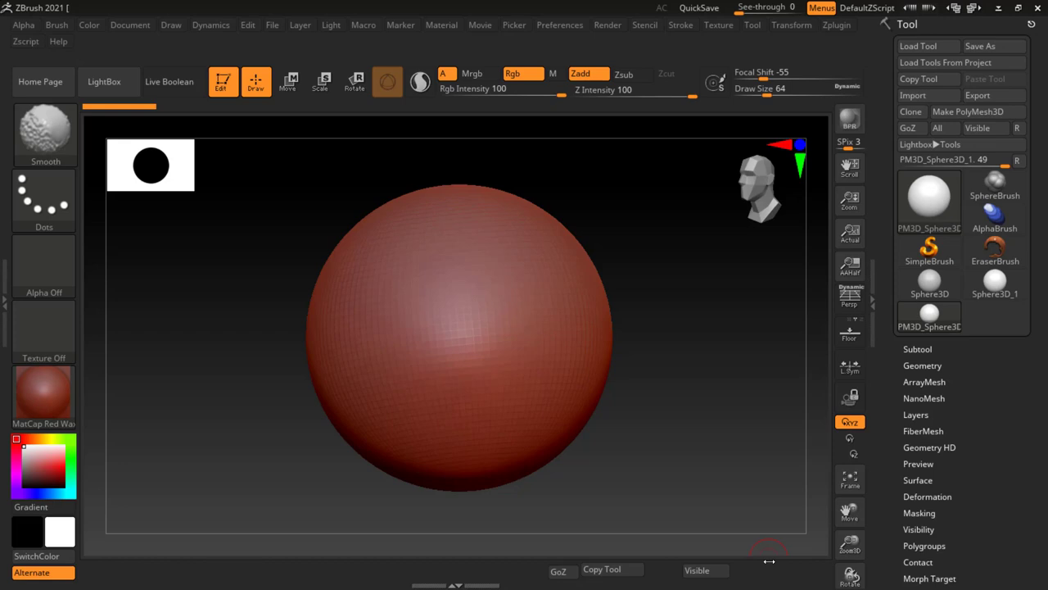
key("shift+f")
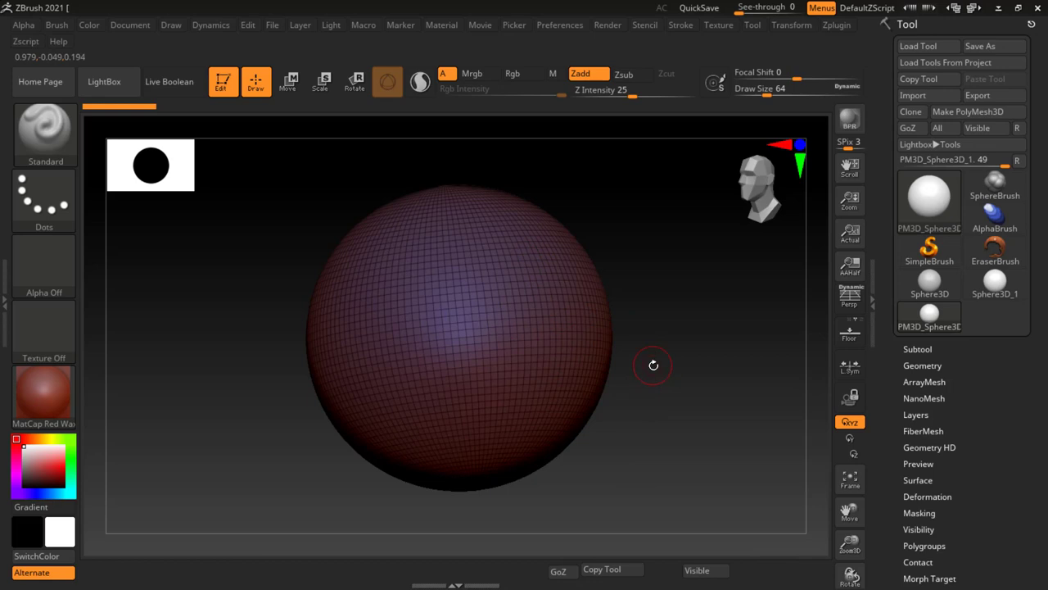
key("shift")
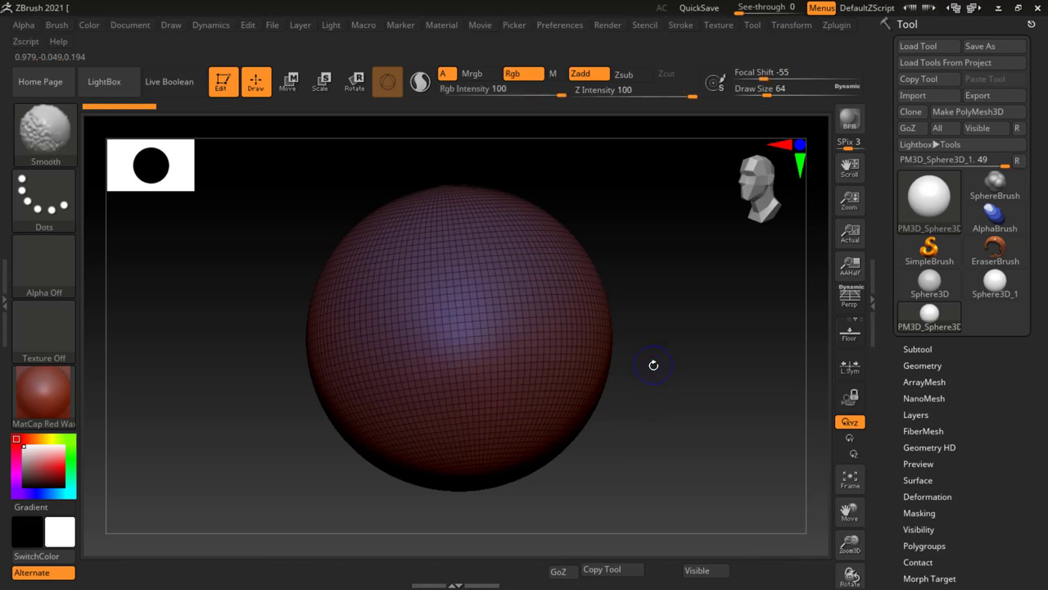
key("shift+f")
left_click_drag(654, 364, 660, 325, "shift")
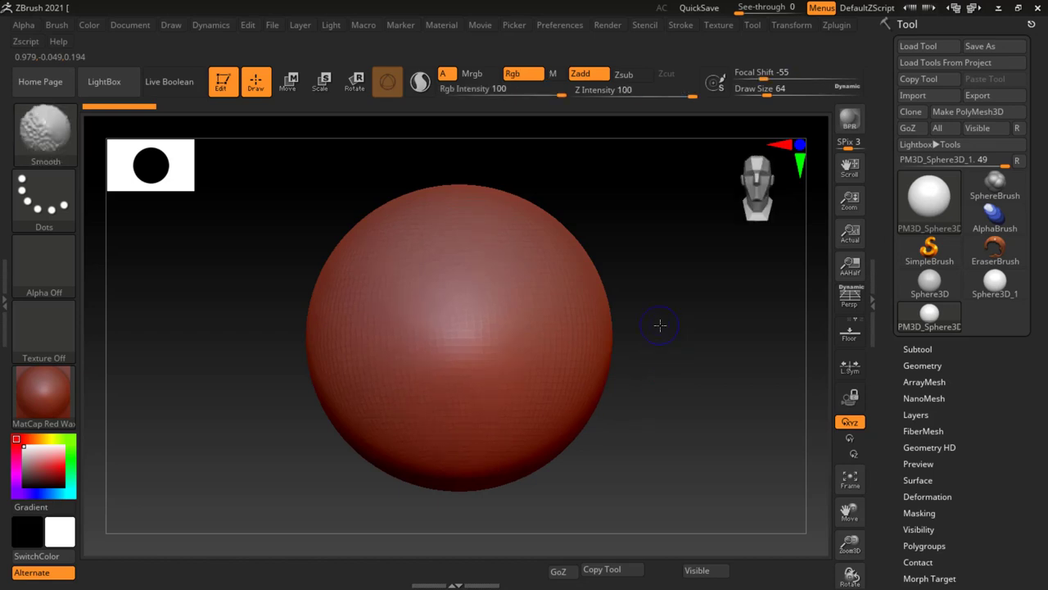
key("shift+f")
key("shift+f")
key("shift+f")
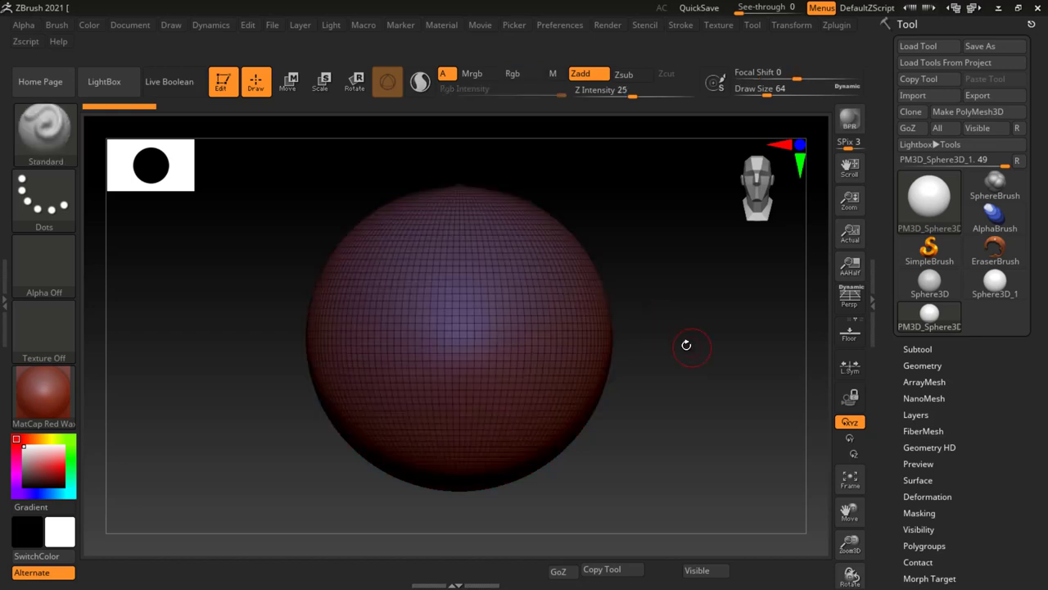
- Pan, zoom and rotate the view to frame the wireframed sphere
mouse_move(679, 347)
right_mouse_down("alt")
mouse_move(674, 330)
mouse_move(680, 354)
right_mouse_up("alt")
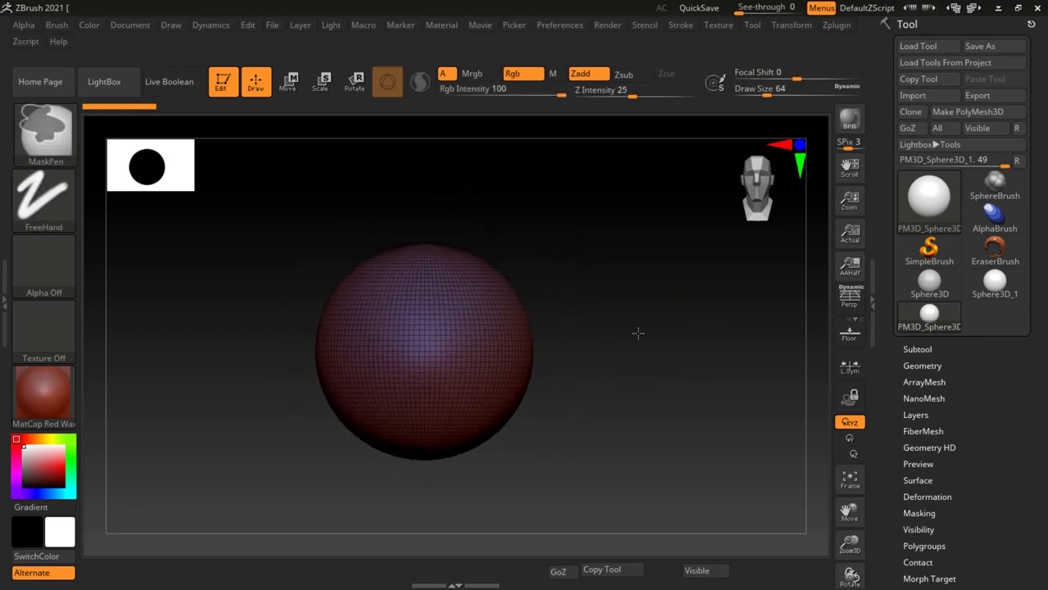
right_click_drag(627, 382, 676, 380, "alt")
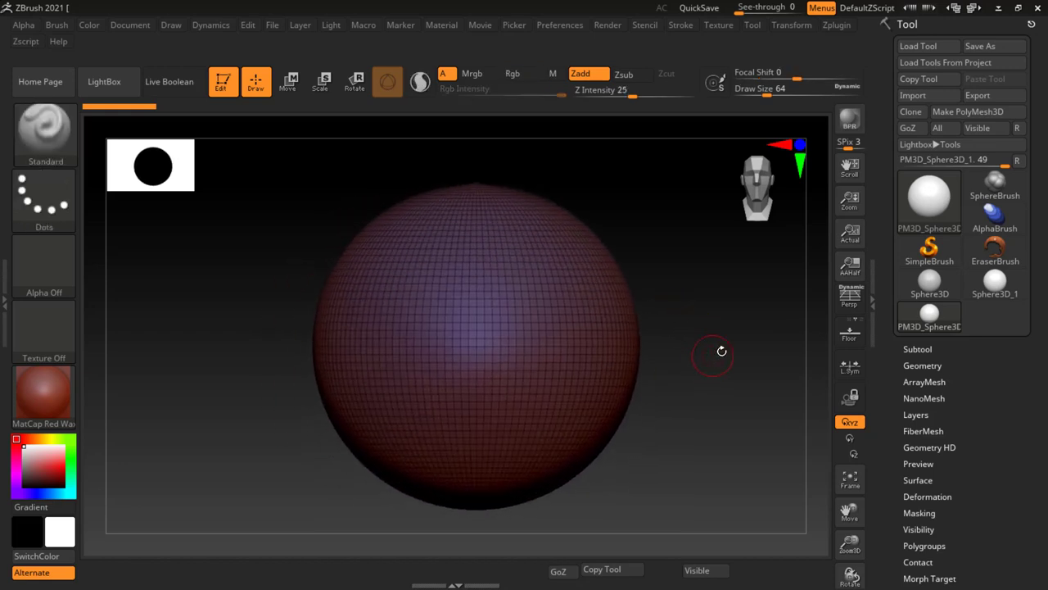
mouse_move(721, 350)
right_mouse_down()
mouse_move(674, 316)
mouse_move(690, 396)
right_mouse_up()
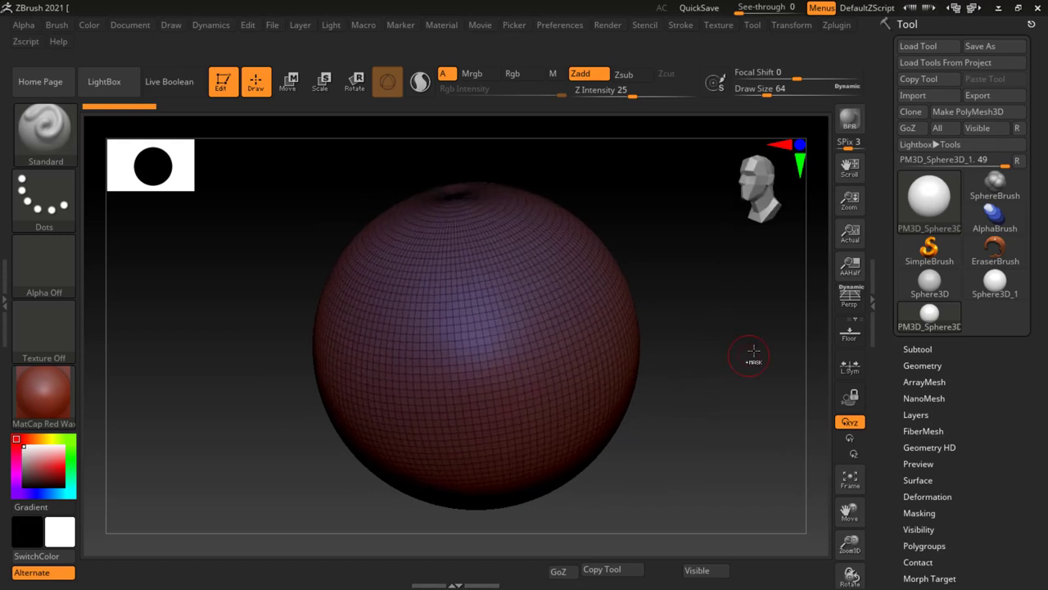
mouse_move(754, 350)
right_mouse_down("alt")
mouse_move(713, 355)
mouse_move(687, 402)
mouse_move(662, 344)
mouse_move(646, 379)
mouse_move(636, 351)
mouse_move(651, 448)
right_mouse_up("alt")
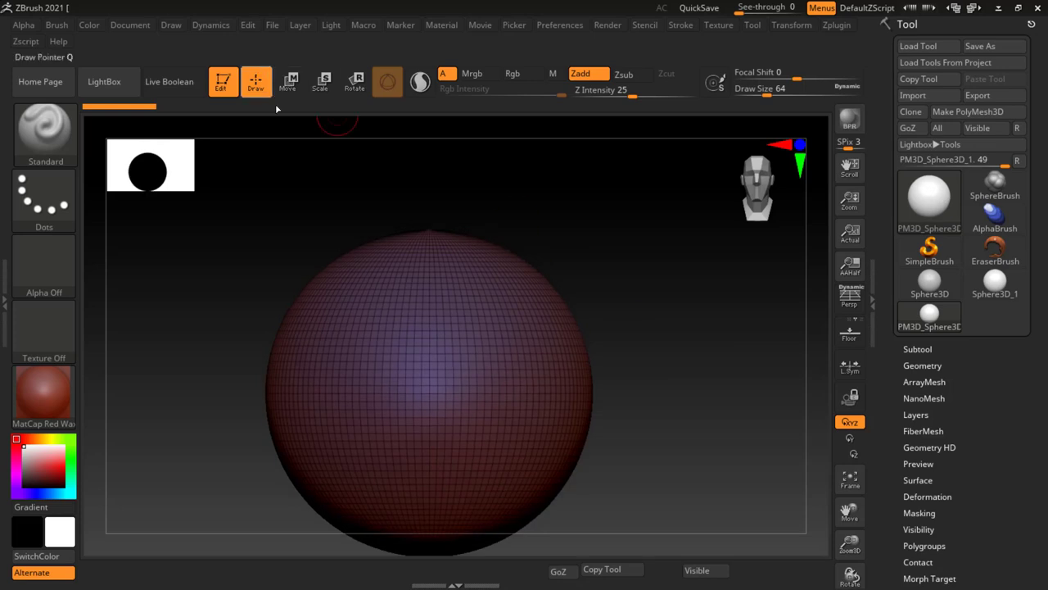
- Nudge the sphere slightly upward with the Move transpose gizmo, then restore a front view
left_click(288, 82)
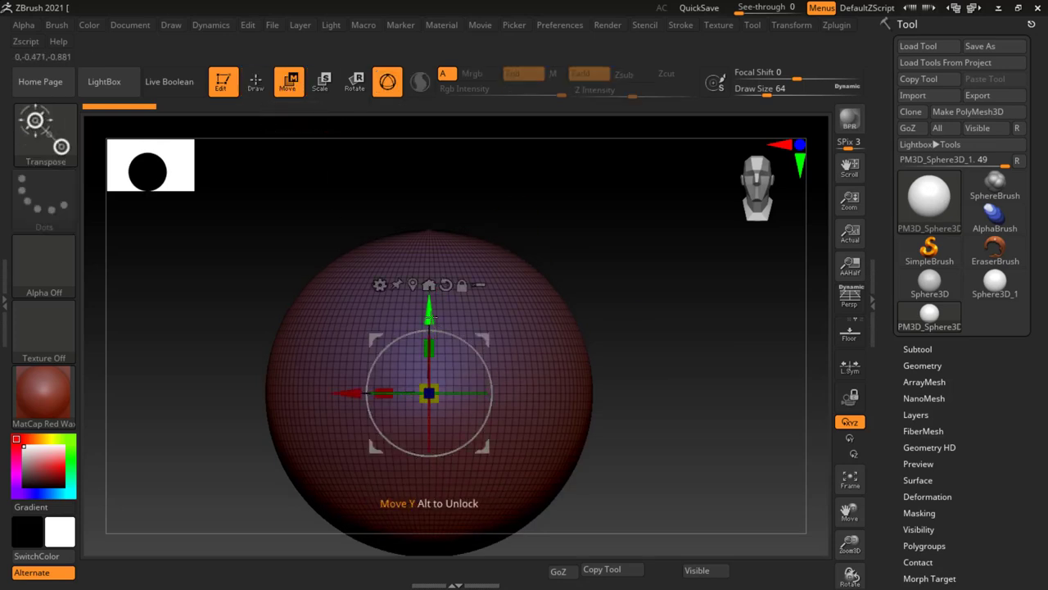
mouse_move(432, 316)
left_mouse_down()
mouse_move(429, 283)
mouse_move(442, 323)
left_mouse_up()
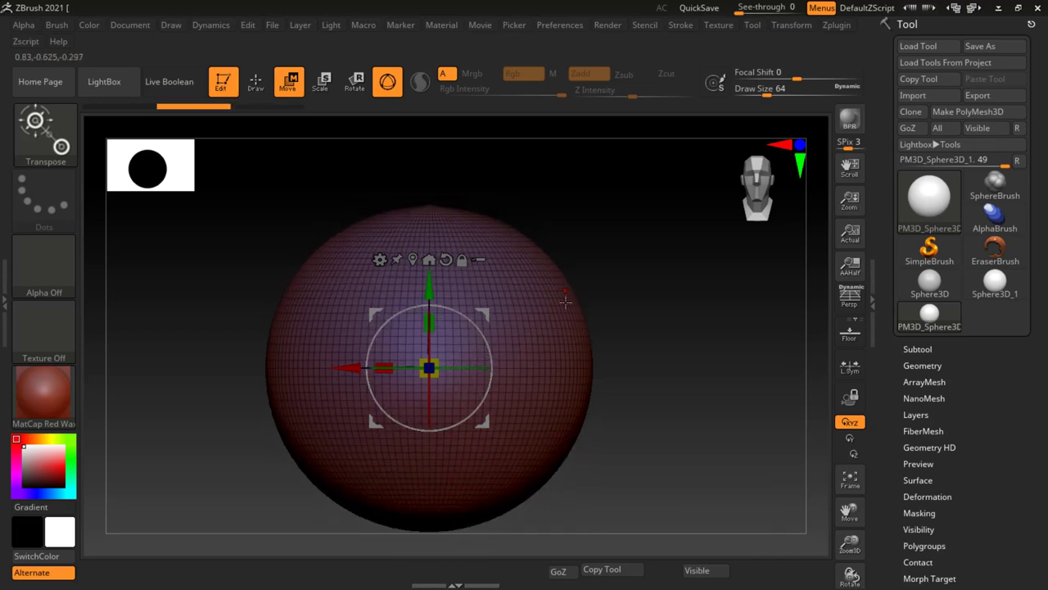
left_click_drag(565, 302, 524, 344)
mouse_move(475, 286)
left_mouse_down()
mouse_move(457, 270)
mouse_move(446, 278)
left_mouse_up()
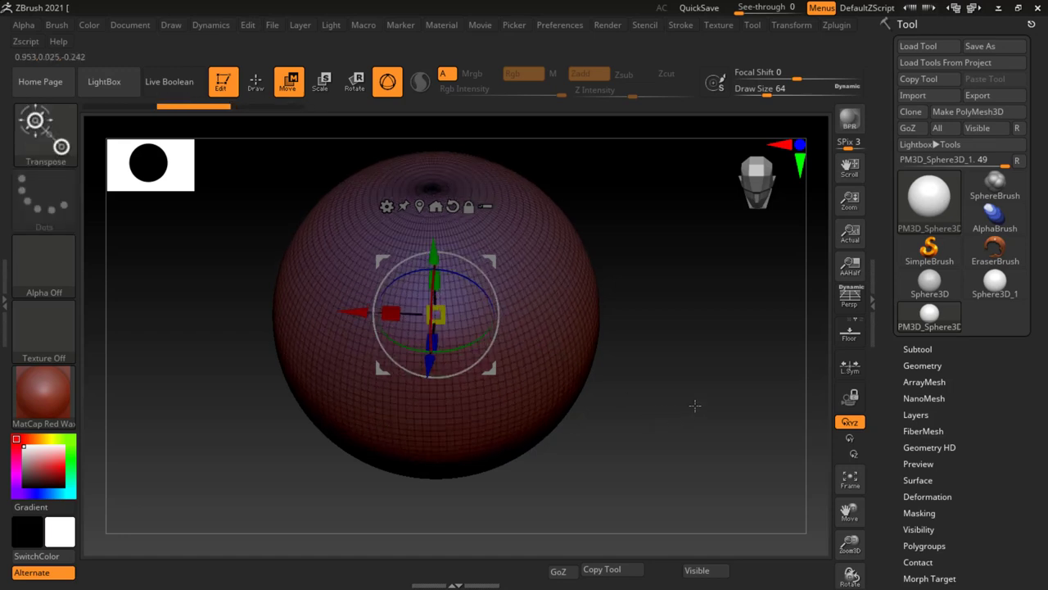
left_click_drag(694, 405, 666, 329)
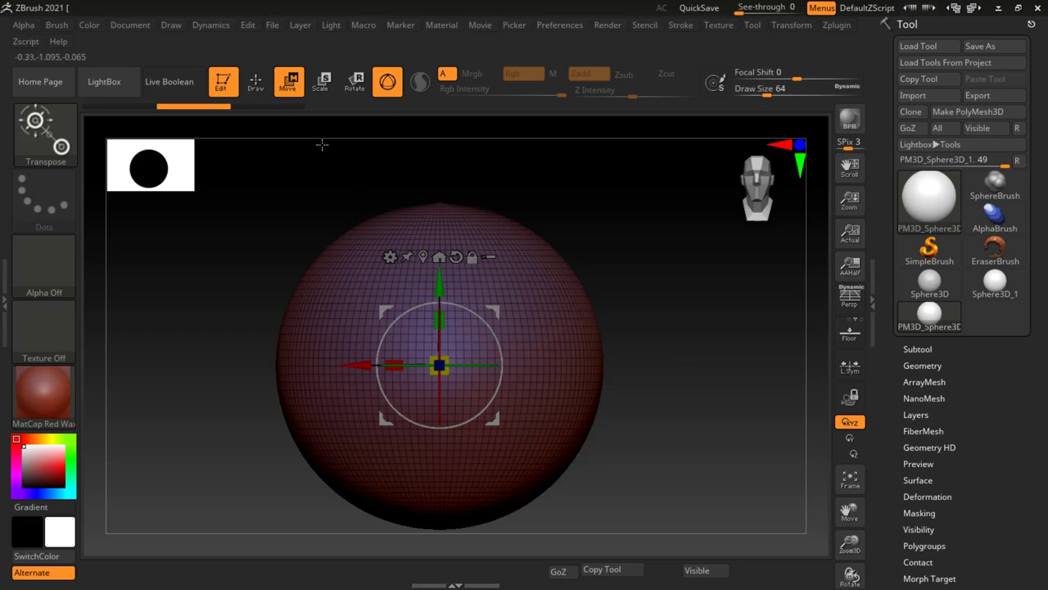
- Return to Draw mode and zoom out, placing the sphere on the left of the canvas
left_click(256, 82)
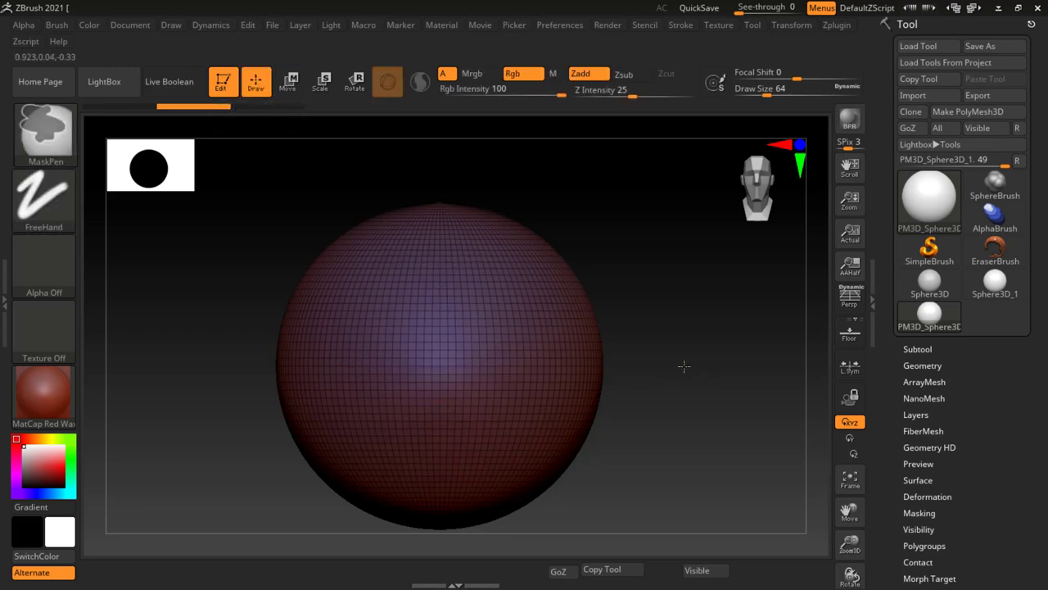
scroll(655, 366, "down", 3)
scroll(634, 363, "down", 2)
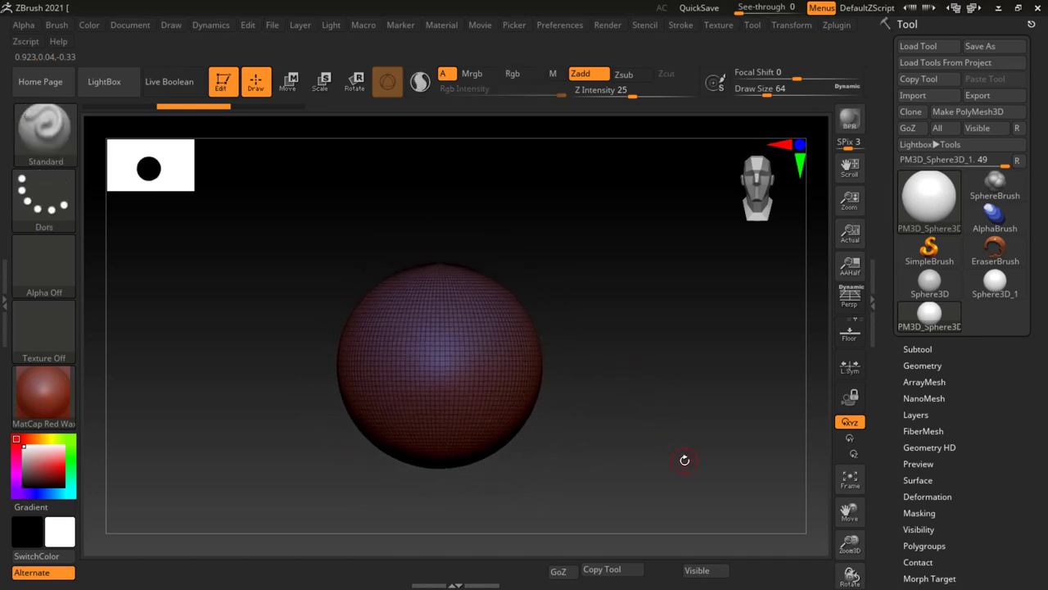
left_click_drag(682, 458, 491, 438, "alt")
mouse_move(402, 327)
left_mouse_down()
mouse_move(348, 423)
mouse_move(335, 281)
mouse_move(385, 346)
mouse_move(386, 331)
left_mouse_up()
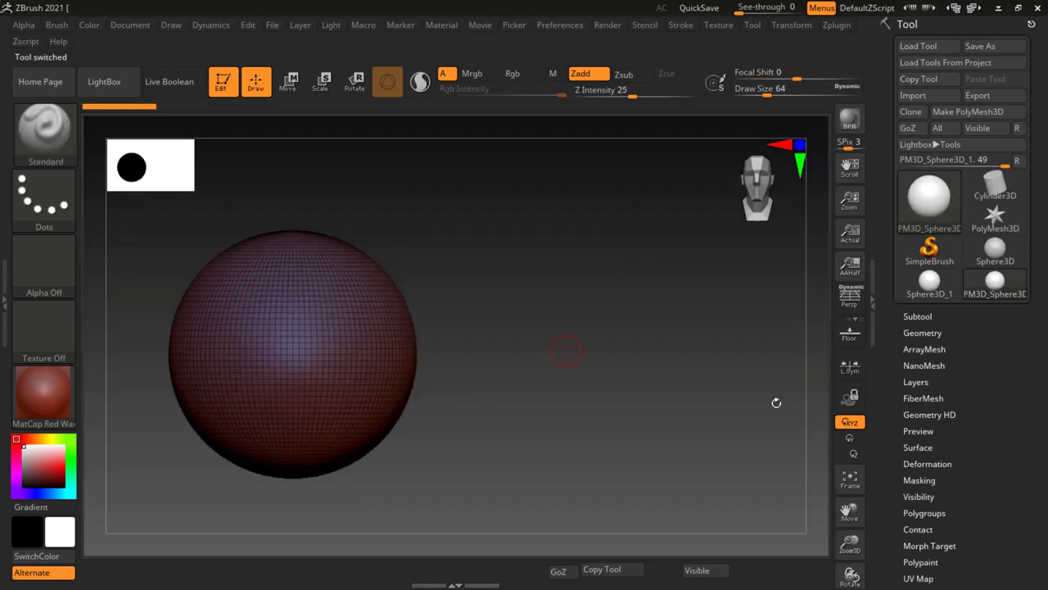
- Expand the Subtool list, showing PM3D_Sphere3D_1 as the only subtool, and bring up Append meshes
left_click(918, 316)
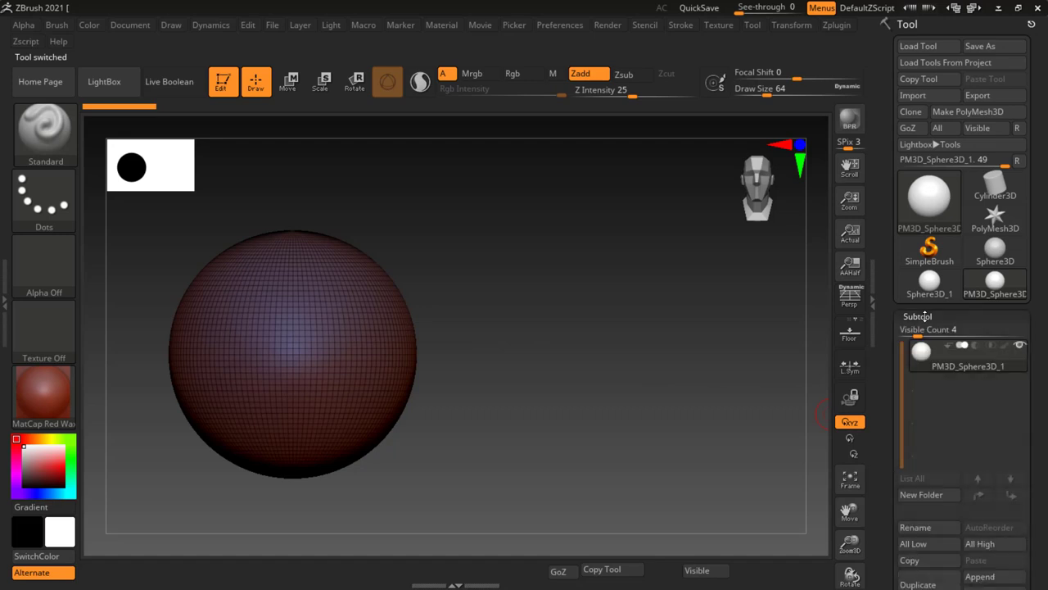
scroll(1047, 387, "down", 5)
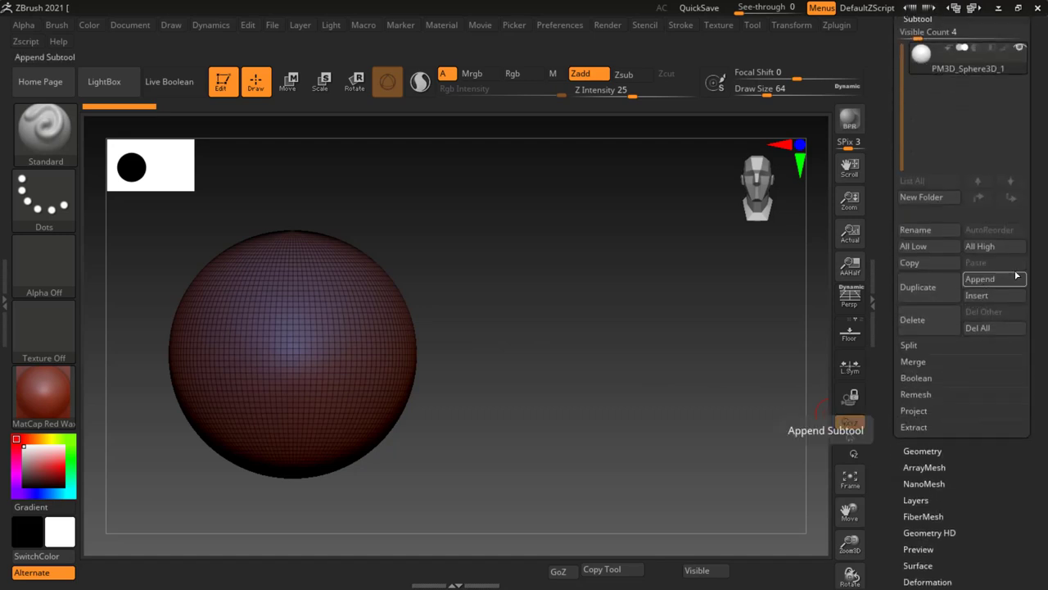
scroll(1040, 217, "up", 5)
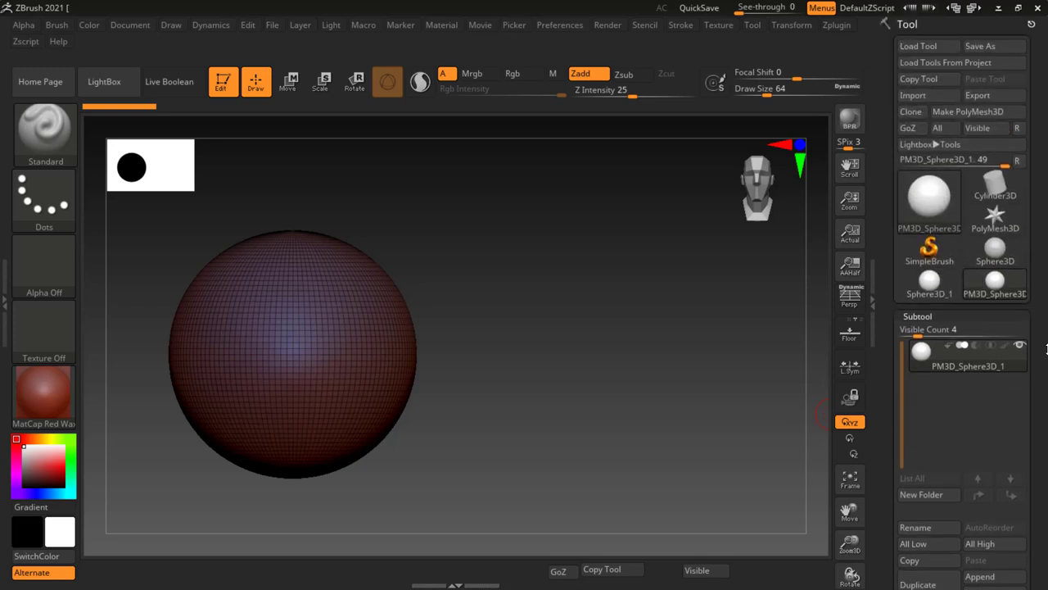
left_click(917, 316)
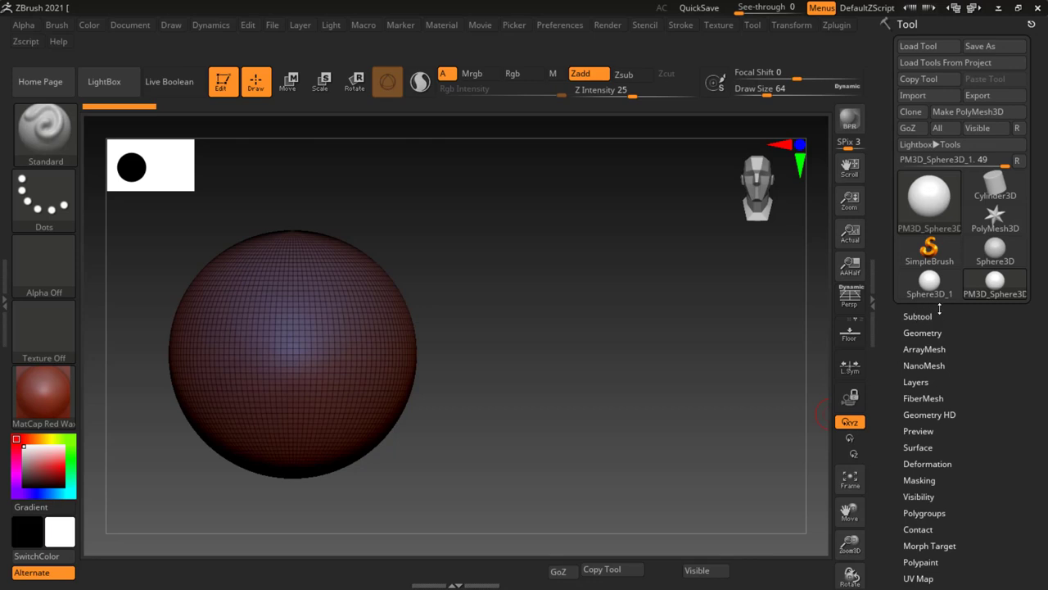
left_click(917, 316)
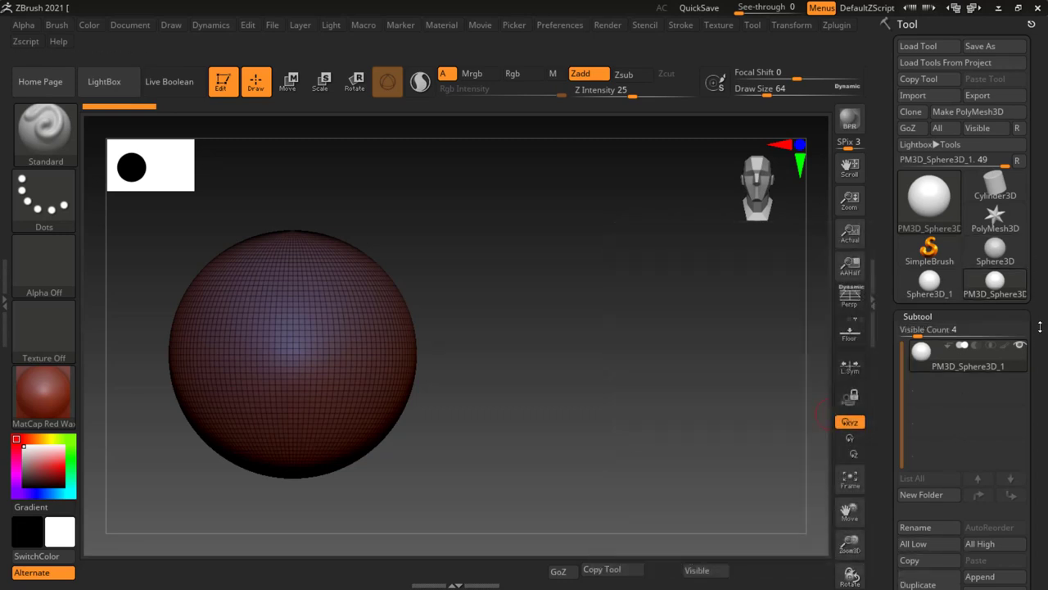
left_click_drag(1038, 388, 1041, 283)
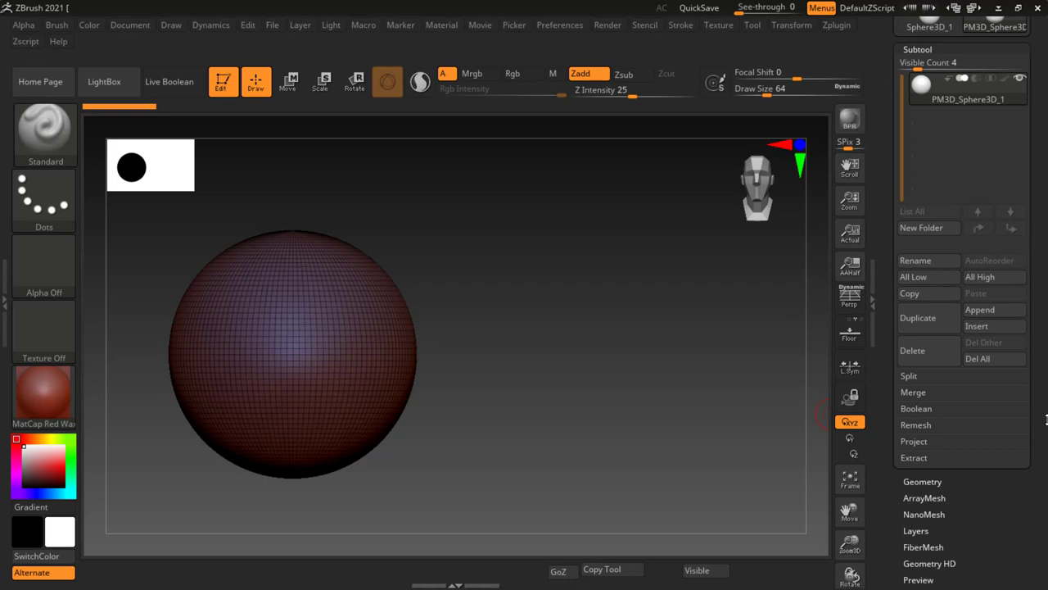
mouse_move(1037, 442)
left_mouse_down()
mouse_move(1047, 416)
mouse_move(1046, 455)
left_mouse_up()
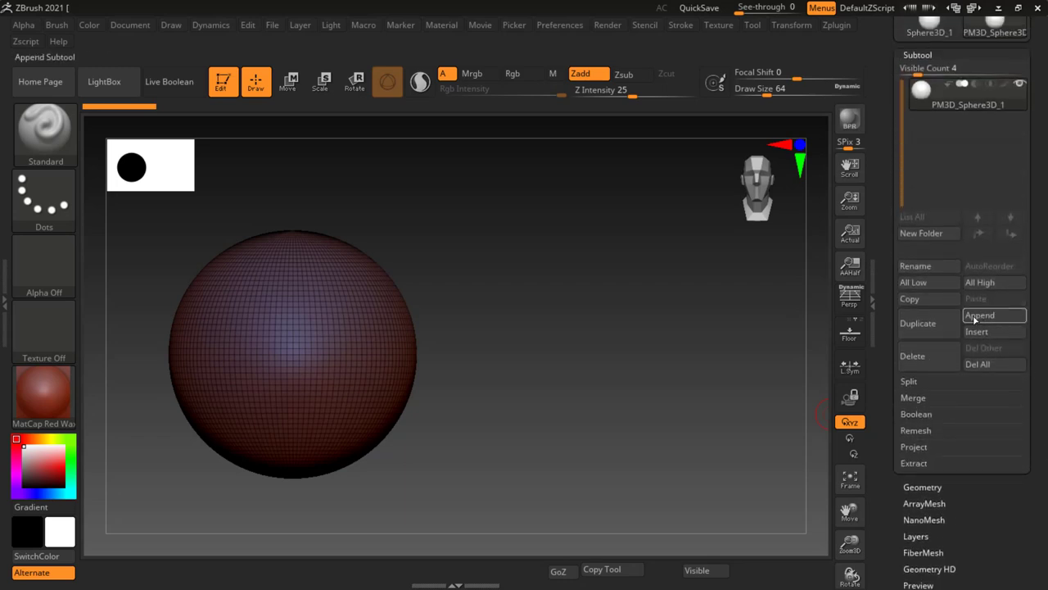
left_click(988, 319)
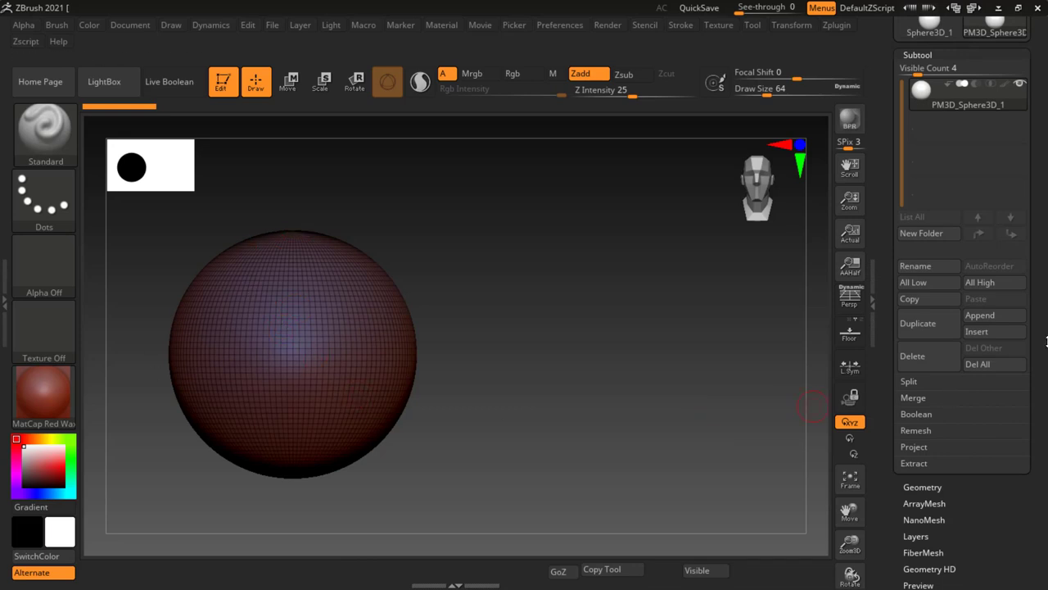
- Append Cube3D as the 512-polygon PM3D_Cube3D1 subtool, centre it in view, and switch to Move
left_click(998, 319)
mouse_move(457, 364)
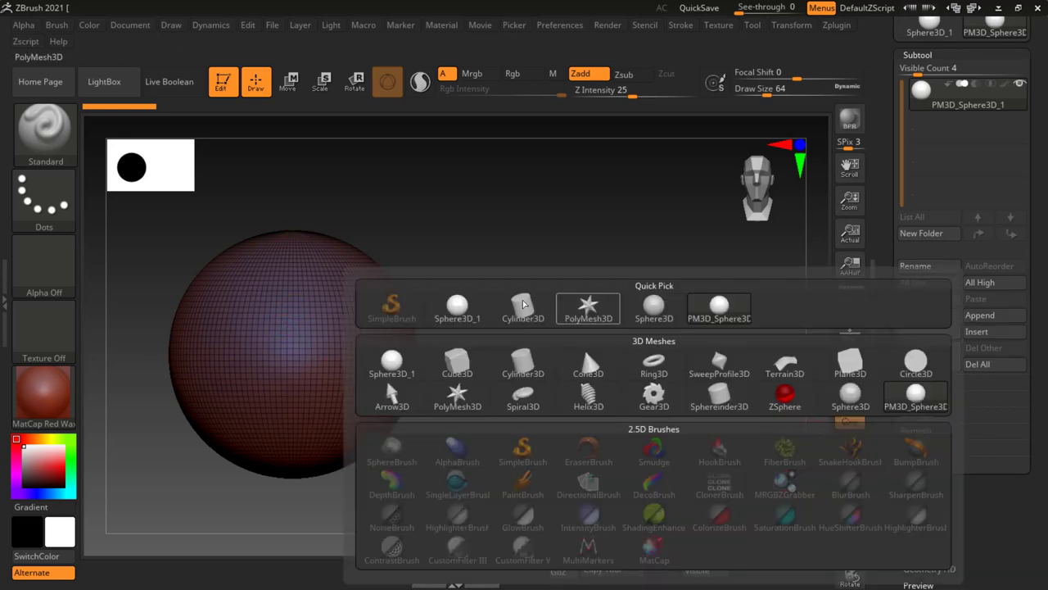
left_click(457, 362)
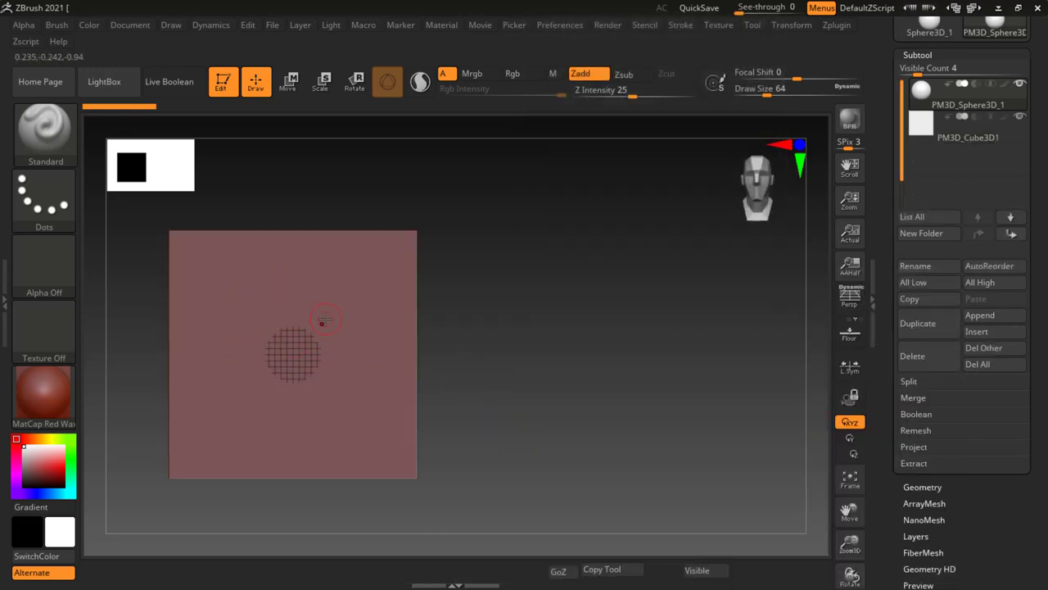
scroll(1039, 201, "up", 5)
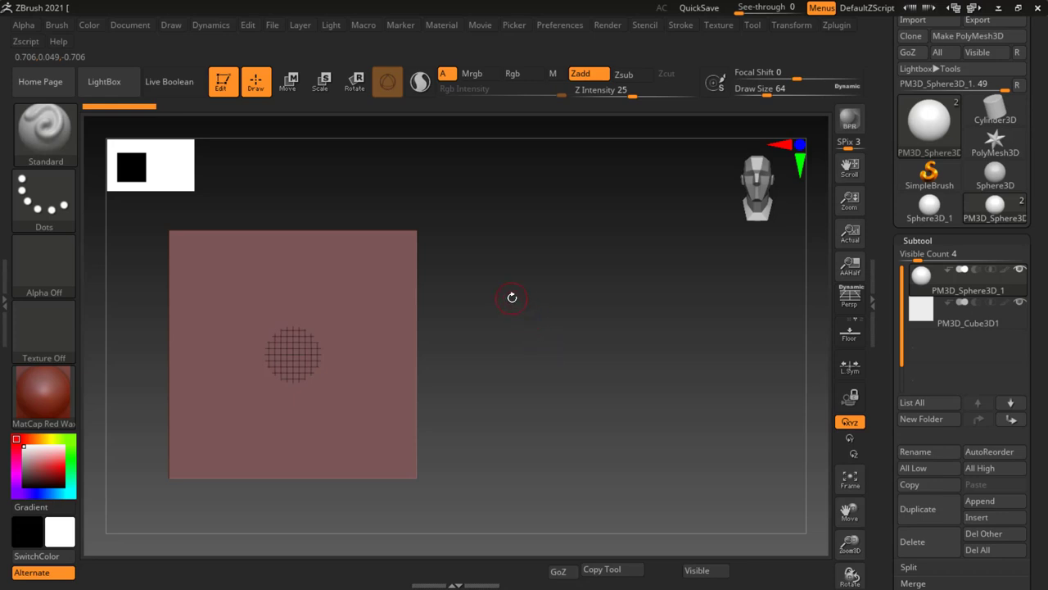
left_click_drag(512, 298, 627, 314, "alt")
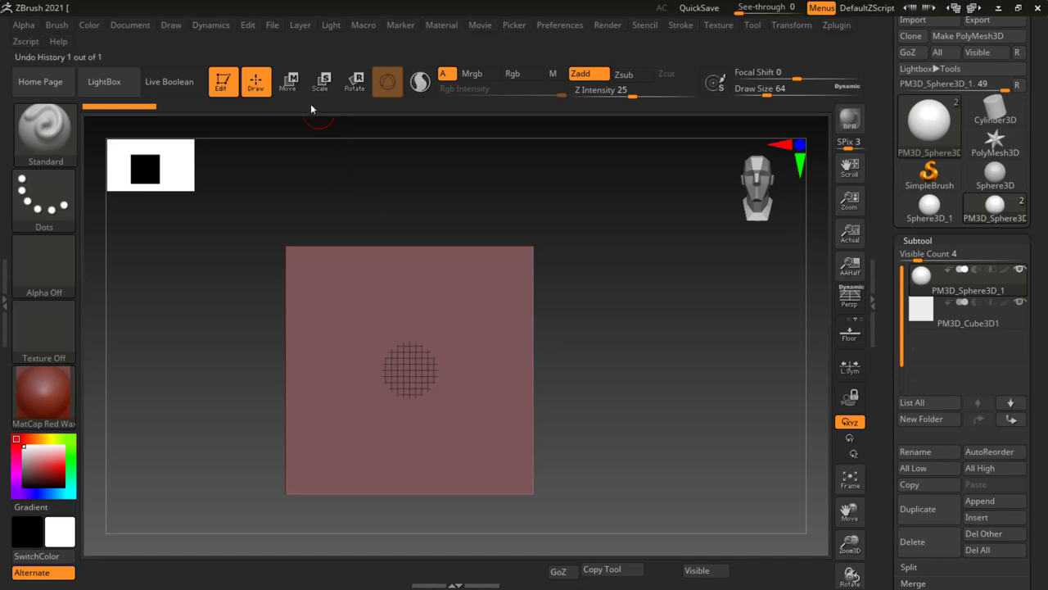
left_click(287, 81)
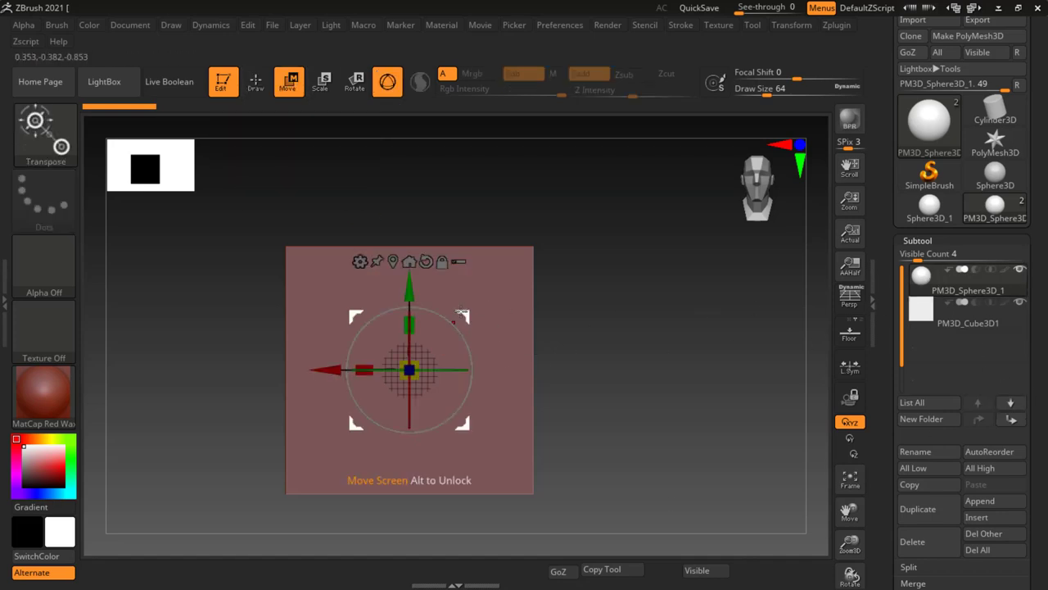
mouse_move(966, 315)
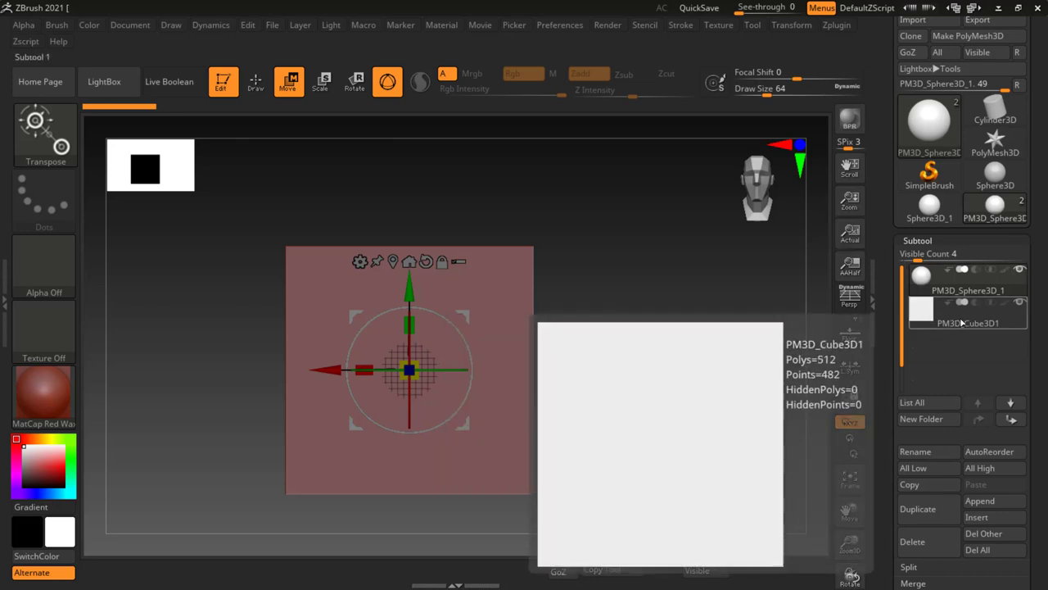
- Select the cube subtool, lift it off the sphere and shrink it to about a fifth
left_click(962, 323)
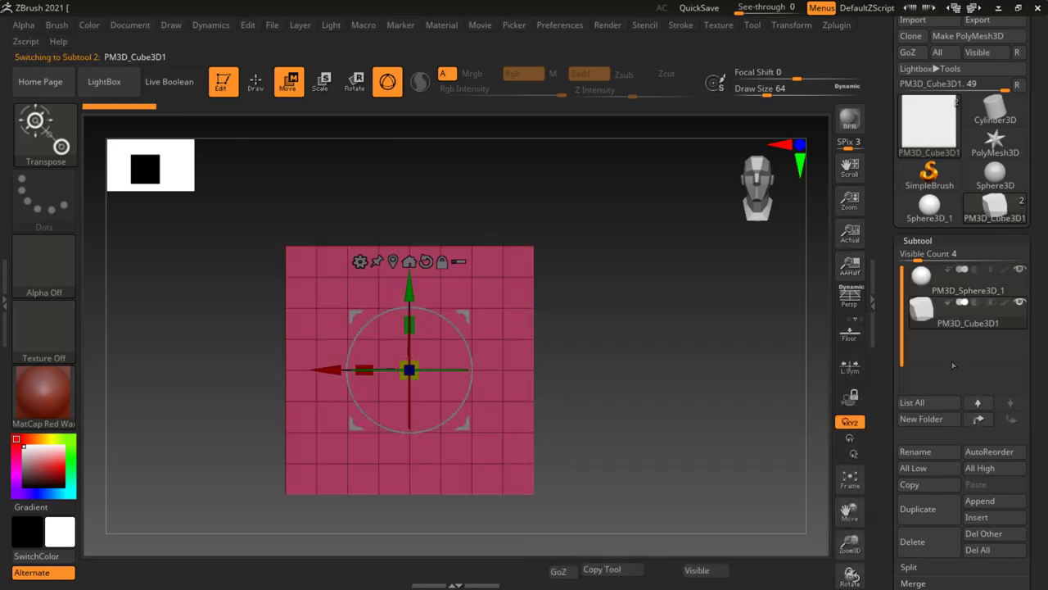
left_click_drag(415, 288, 429, 106)
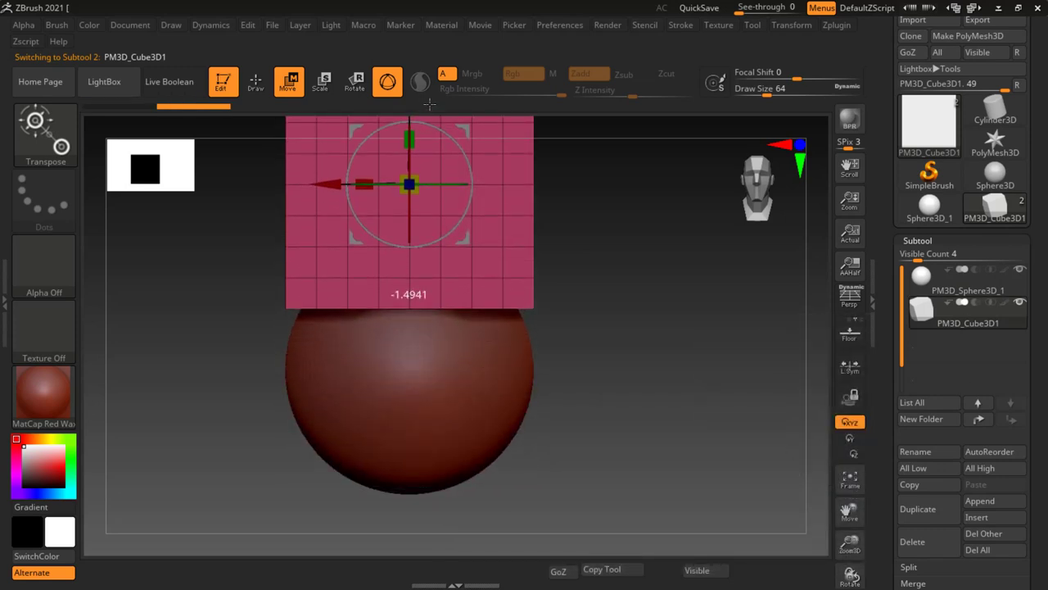
key("f")
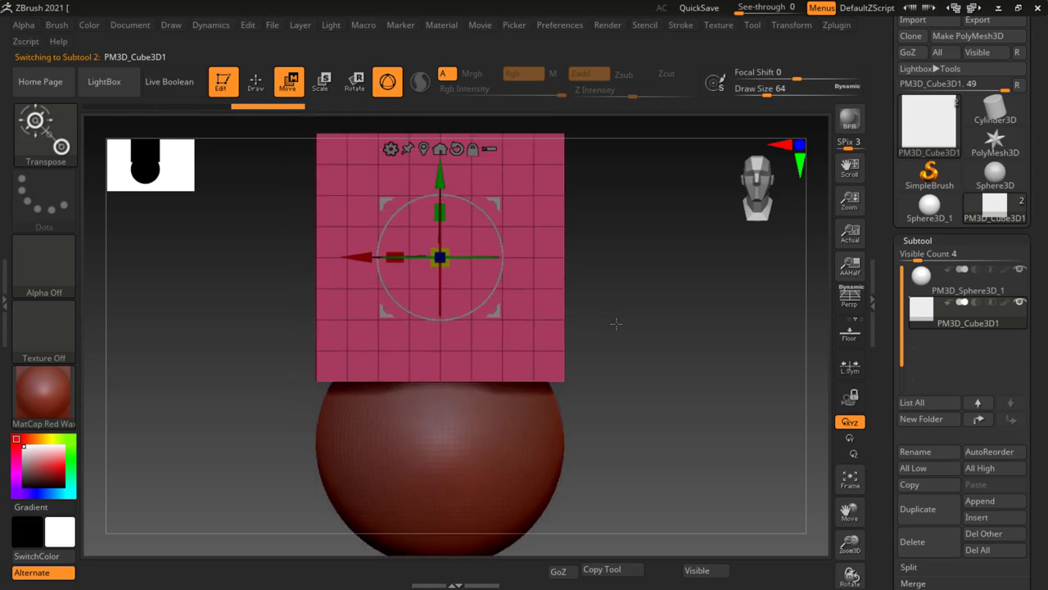
left_click_drag(473, 310, 409, 225)
mouse_move(639, 347)
left_mouse_down()
mouse_move(611, 368)
mouse_move(606, 327)
left_mouse_up()
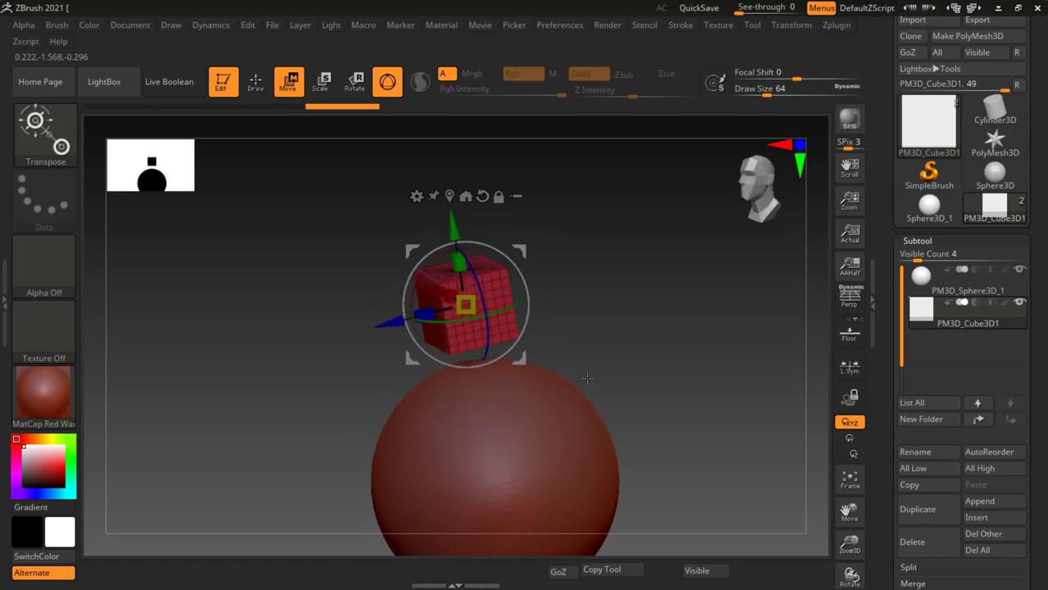
- Move the small cube down and left onto the sphere's front as the left eye
mouse_move(609, 282)
left_mouse_down()
mouse_move(630, 382)
mouse_move(573, 344)
left_mouse_up()
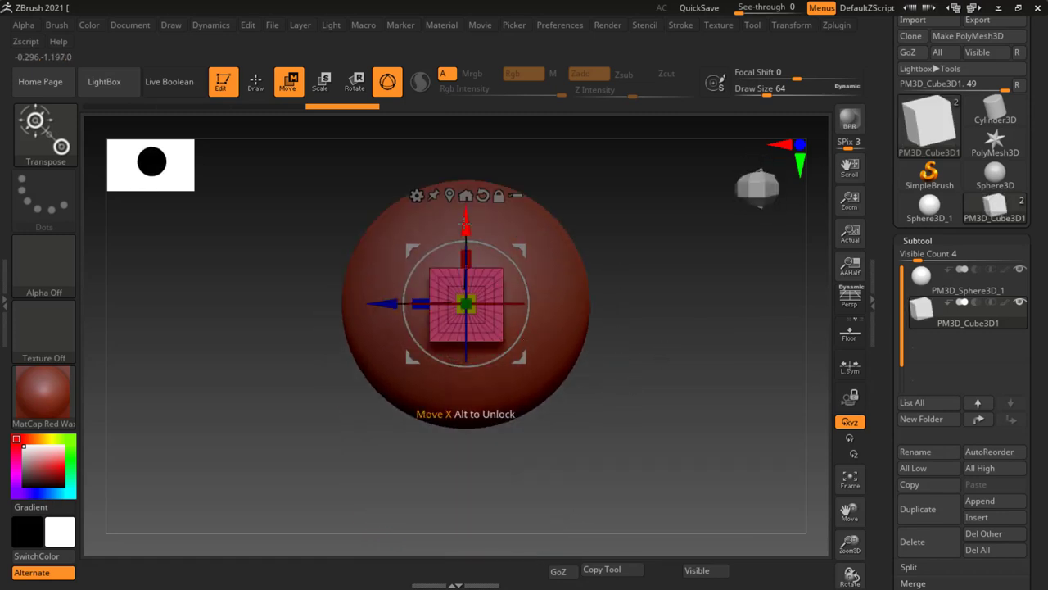
mouse_move(465, 220)
left_mouse_down()
mouse_move(494, 357)
mouse_move(647, 350)
mouse_move(622, 197)
mouse_move(652, 350)
mouse_move(468, 156)
mouse_move(486, 306)
left_mouse_up()
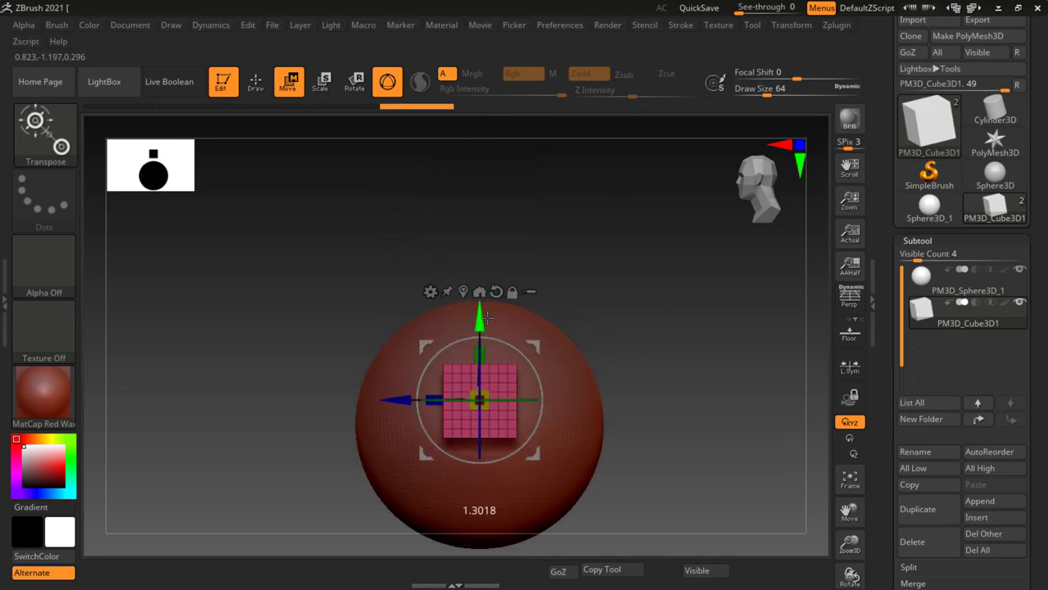
left_click_drag(400, 391, 350, 398)
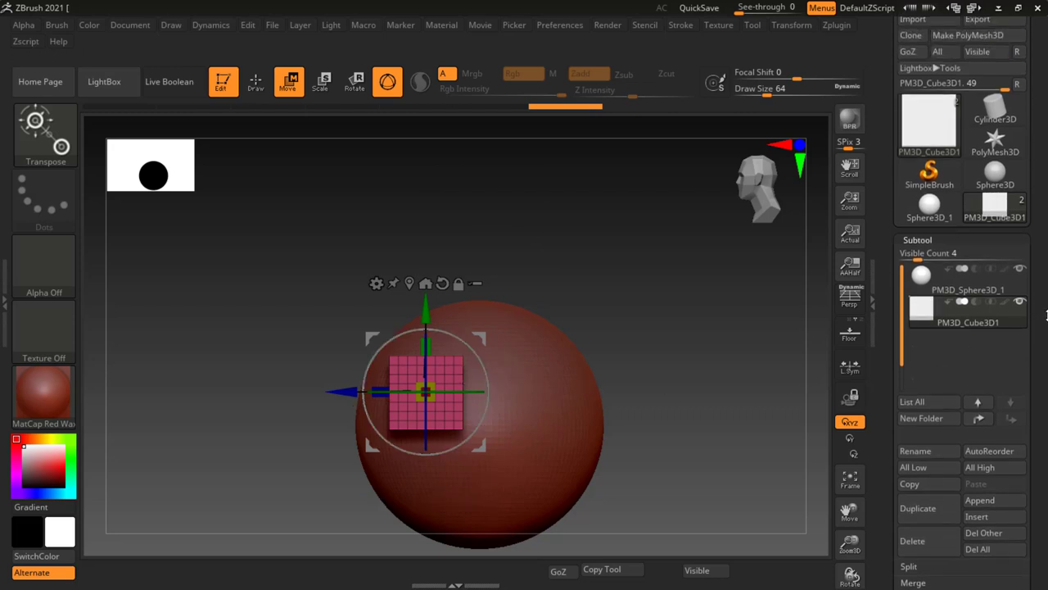
left_click_drag(1043, 250, 1041, 204)
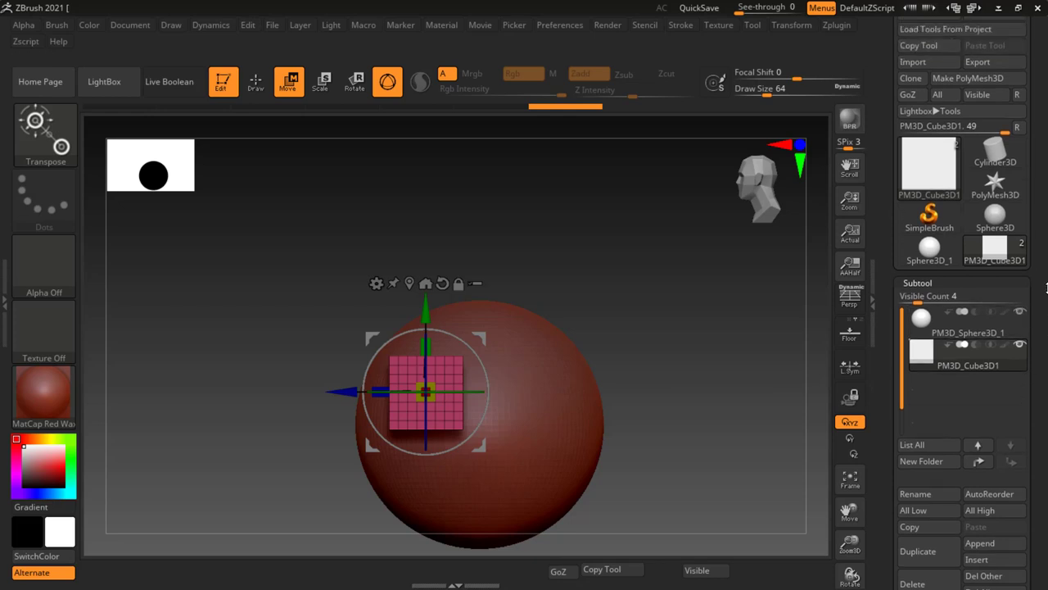
- Append a second Cube3D (PM3D_Cube3D1_1), select it and shrink it to about half size
left_click(987, 442)
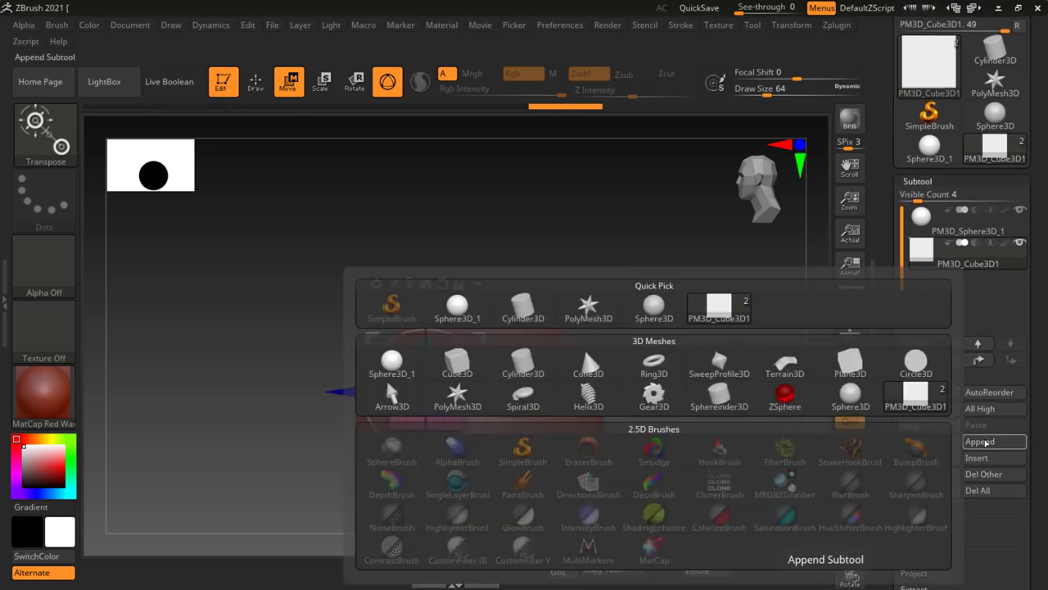
left_click(455, 365)
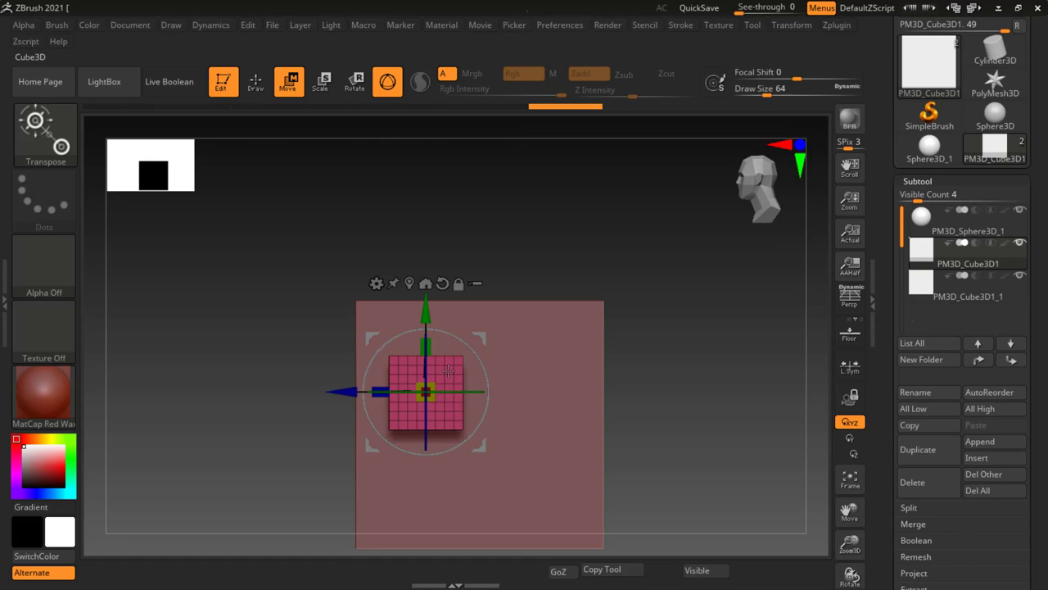
left_click(495, 435, "alt")
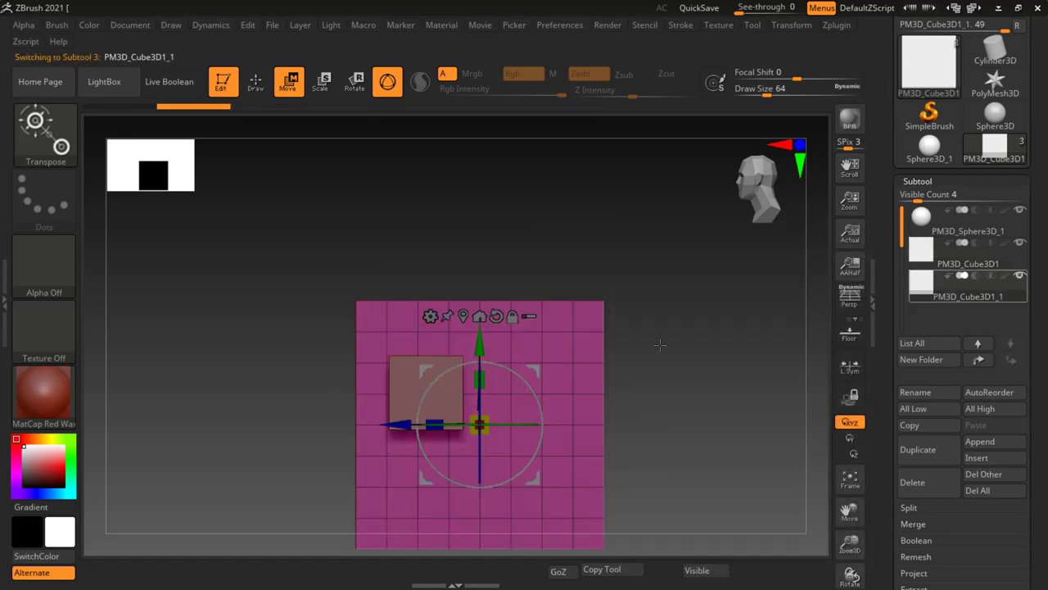
left_click_drag(479, 423, 439, 355)
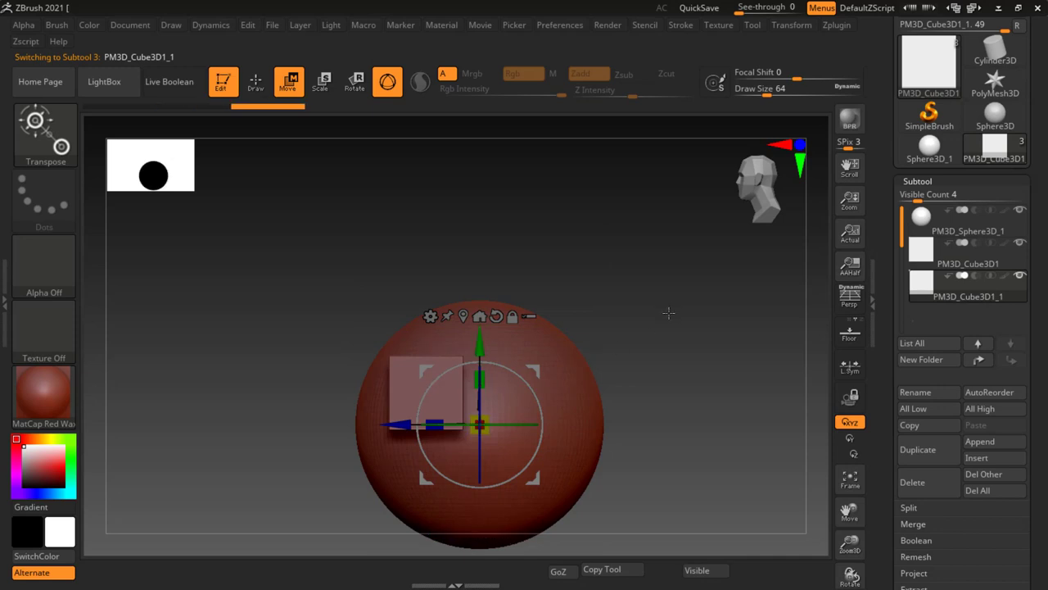
- Place the new cube right of centre on the sphere, slightly enlarged and level with the first eye
mouse_move(622, 369)
left_mouse_down()
mouse_move(660, 432)
mouse_move(679, 380)
mouse_move(668, 348)
left_mouse_up()
left_click_drag(425, 214, 458, 352)
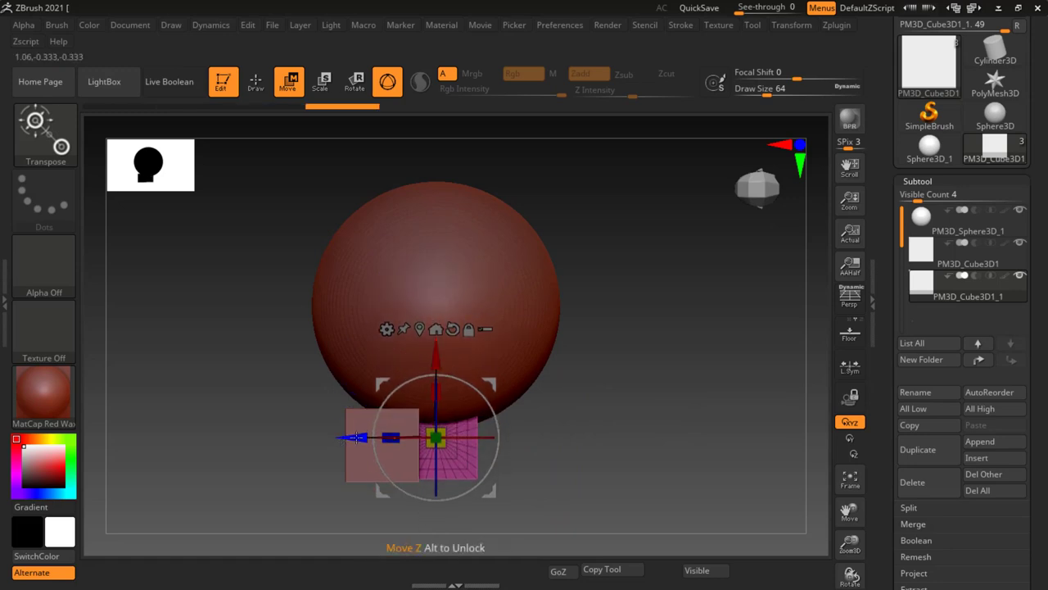
left_click_drag(358, 437, 414, 443)
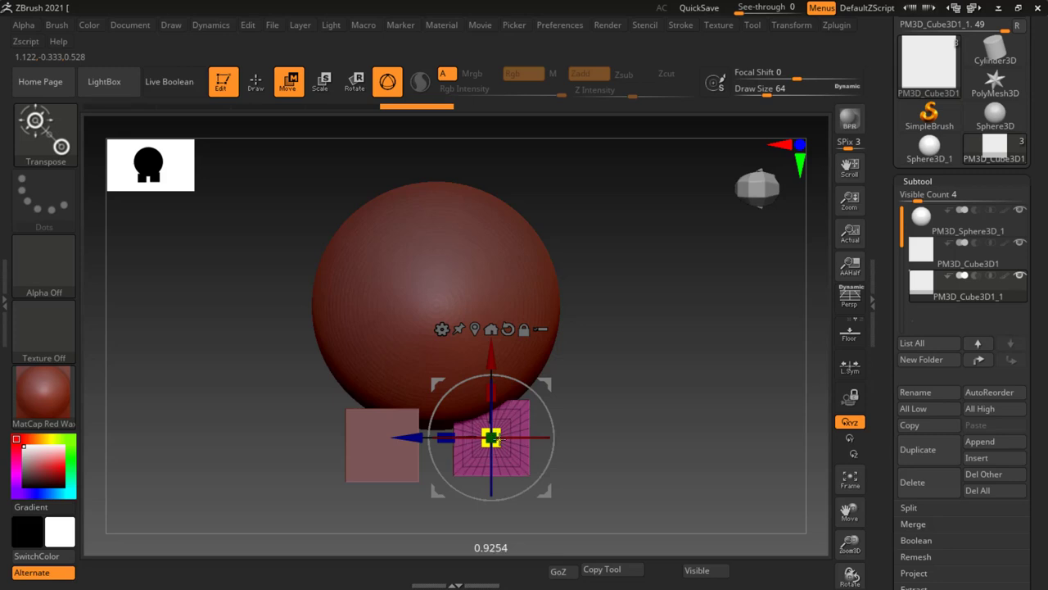
left_click_drag(492, 436, 493, 361)
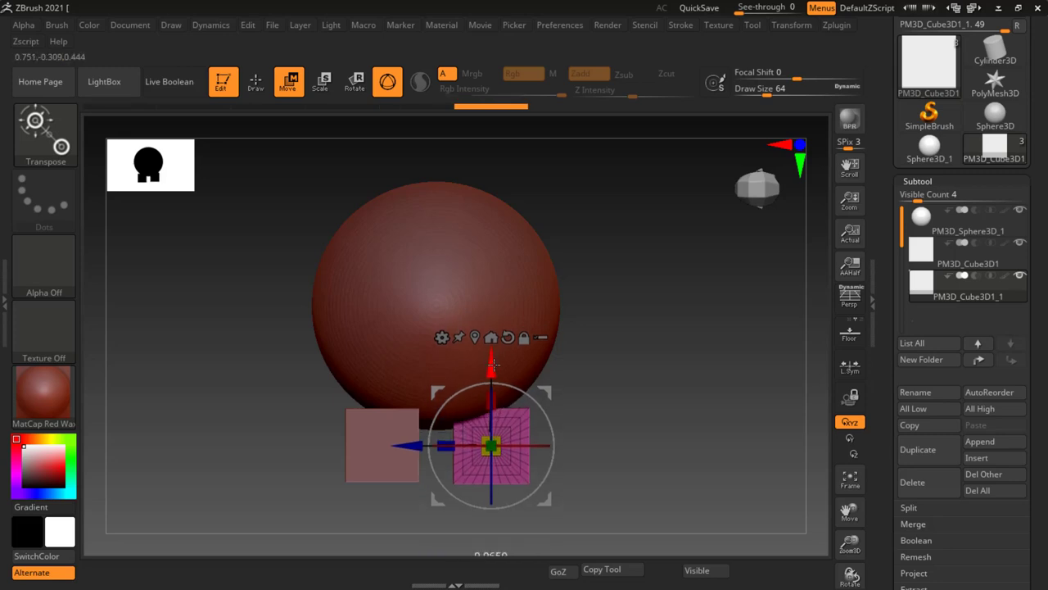
left_click_drag(595, 437, 642, 366, "shift")
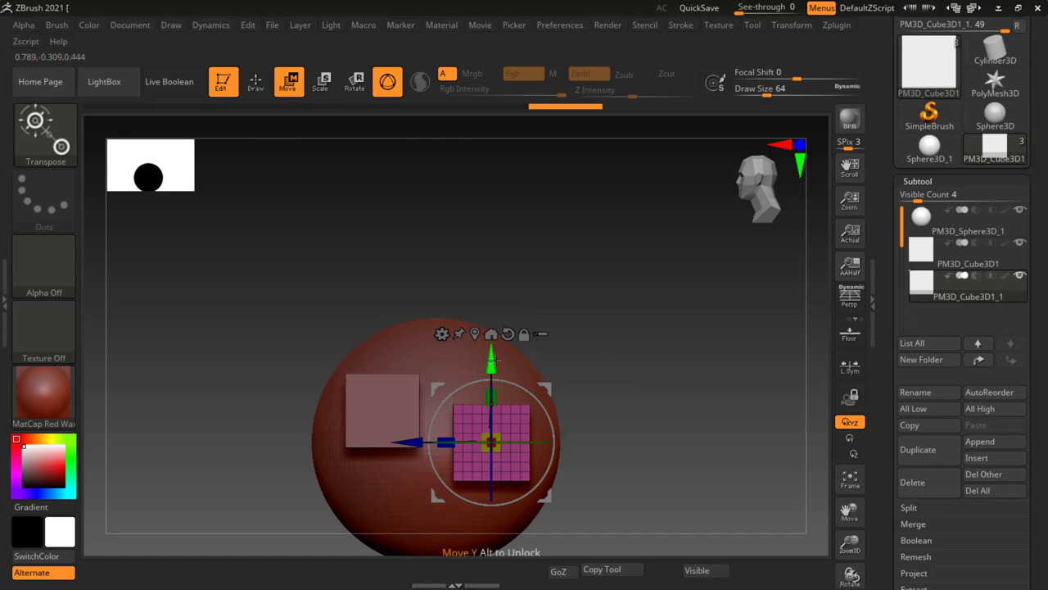
left_click_drag(490, 361, 495, 333)
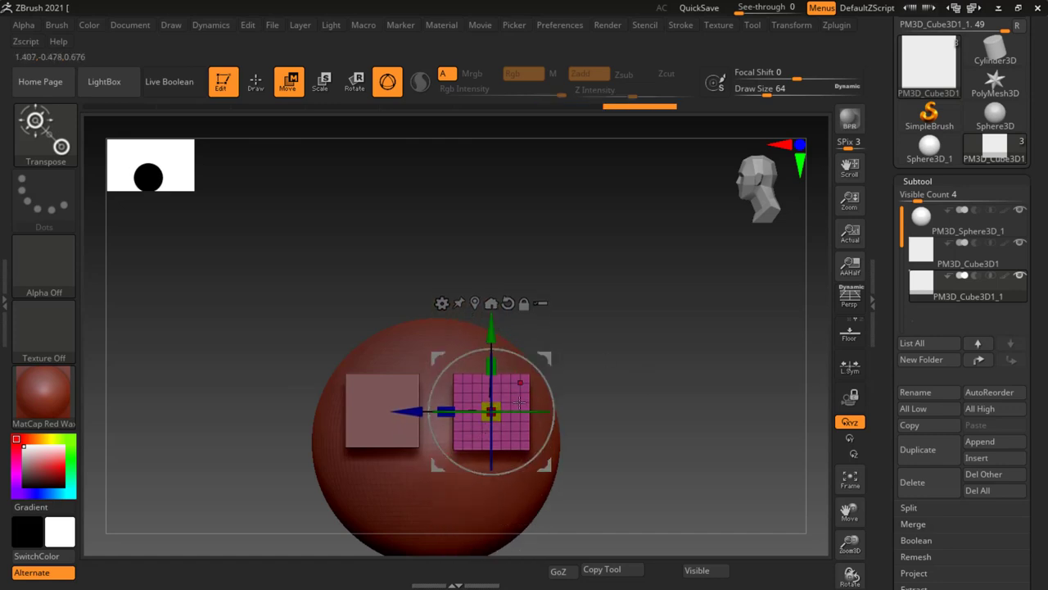
key("q")
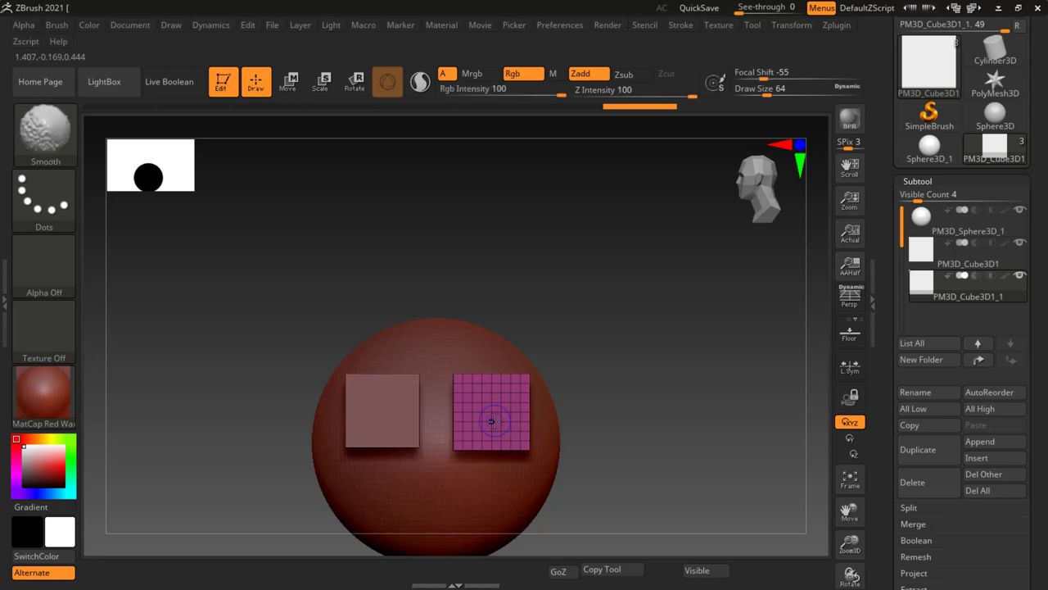
- Check the eye cubes from above and select the PM3D_Sphere3D_1 head subtool
mouse_move(624, 309)
left_mouse_down()
mouse_move(617, 338)
mouse_move(501, 217)
left_mouse_up()
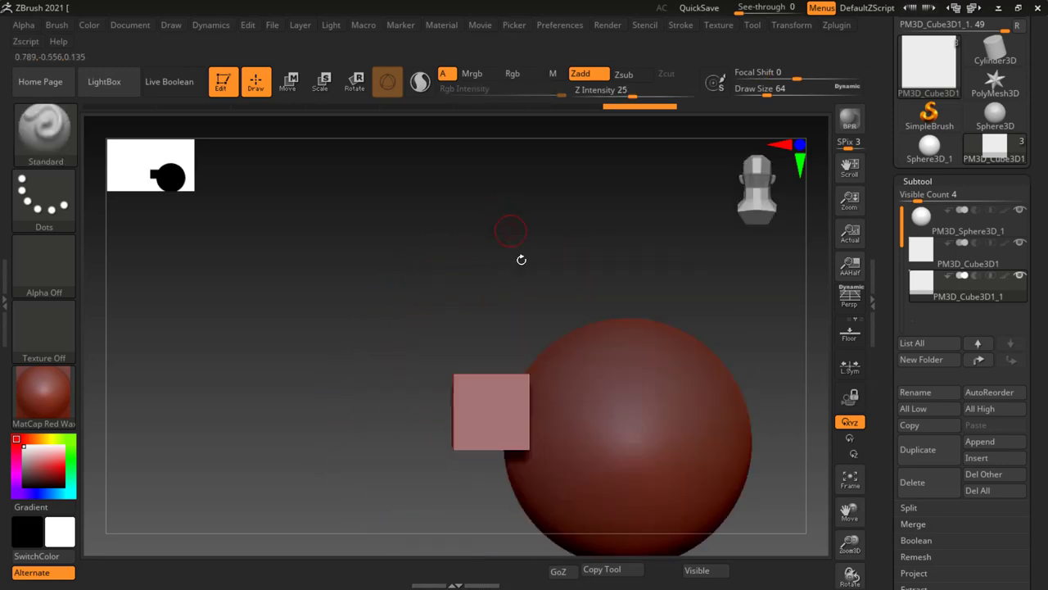
left_click_drag(549, 286, 492, 233, "alt")
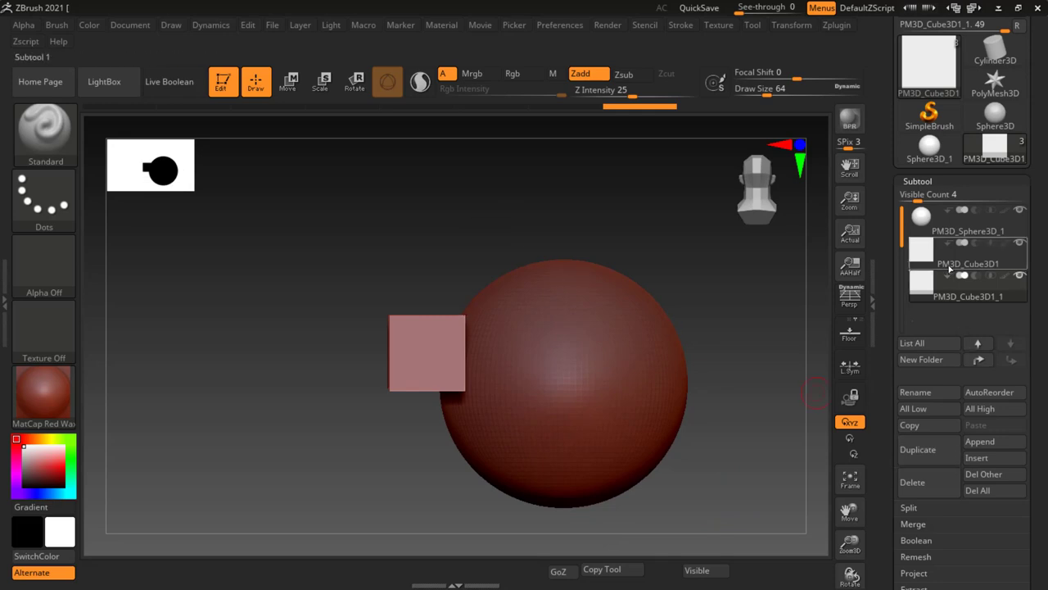
left_click(954, 262)
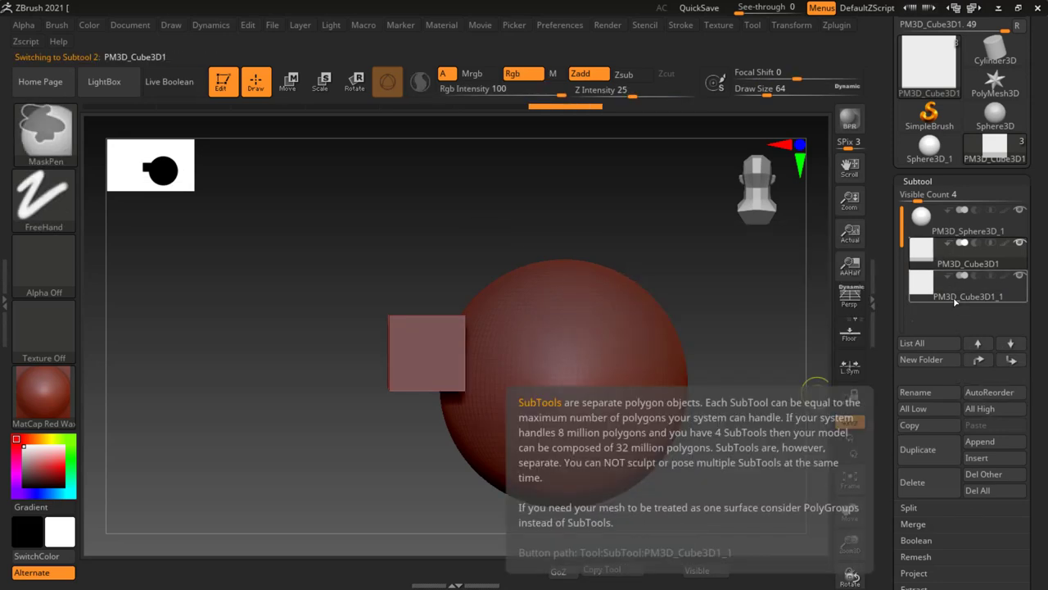
left_click(954, 293)
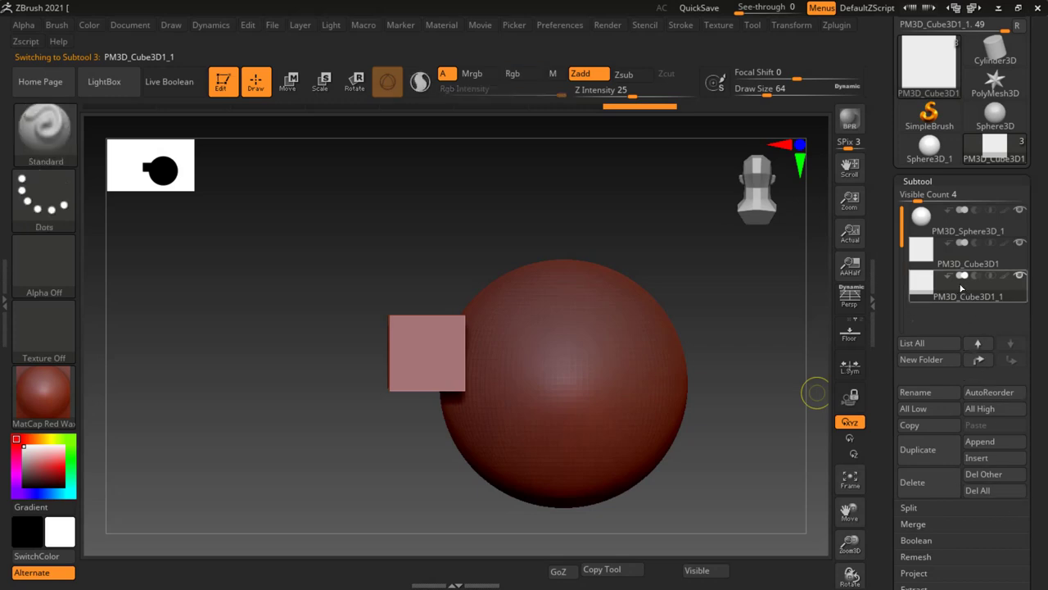
left_click(958, 231)
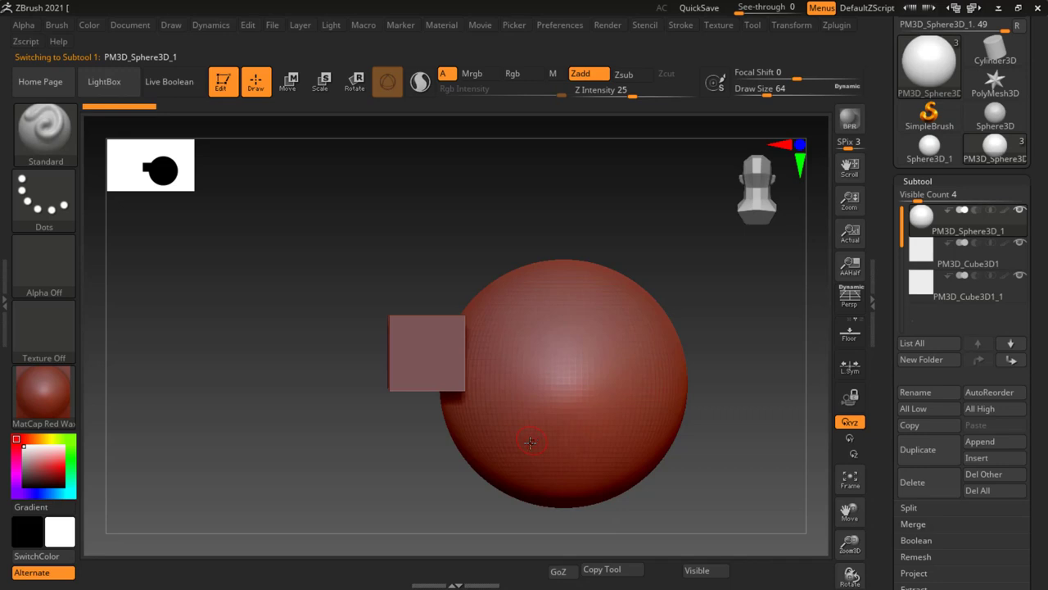
- Slide the sphere sideways until it is centred behind both eye cubes
key("w")
left_click_drag(612, 382, 594, 385)
mouse_move(294, 397)
left_mouse_down()
mouse_move(335, 415)
mouse_move(601, 462)
mouse_move(706, 412)
left_mouse_up()
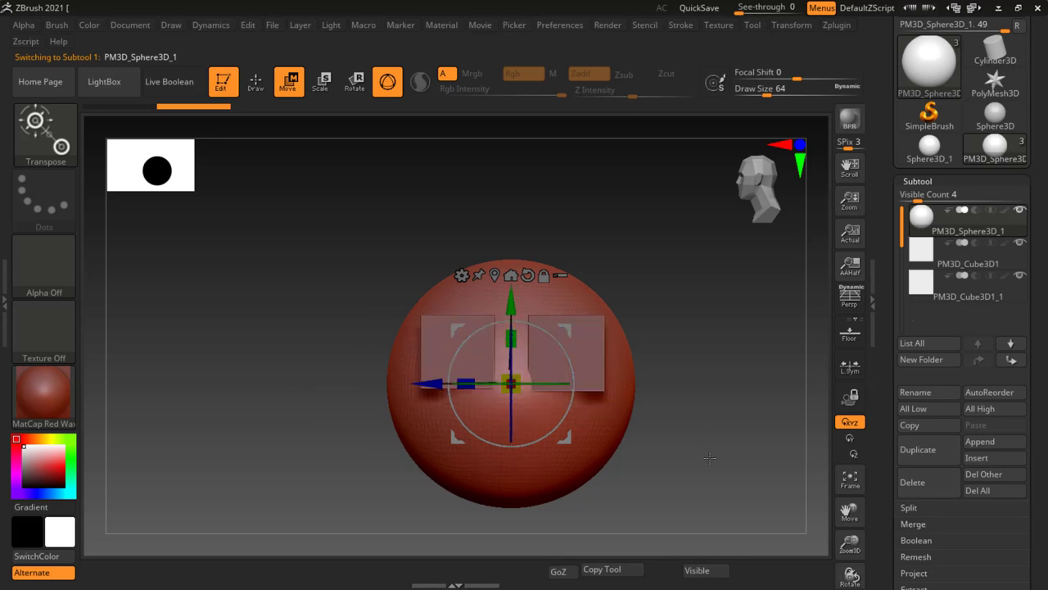
left_click_drag(709, 457, 667, 427, "alt")
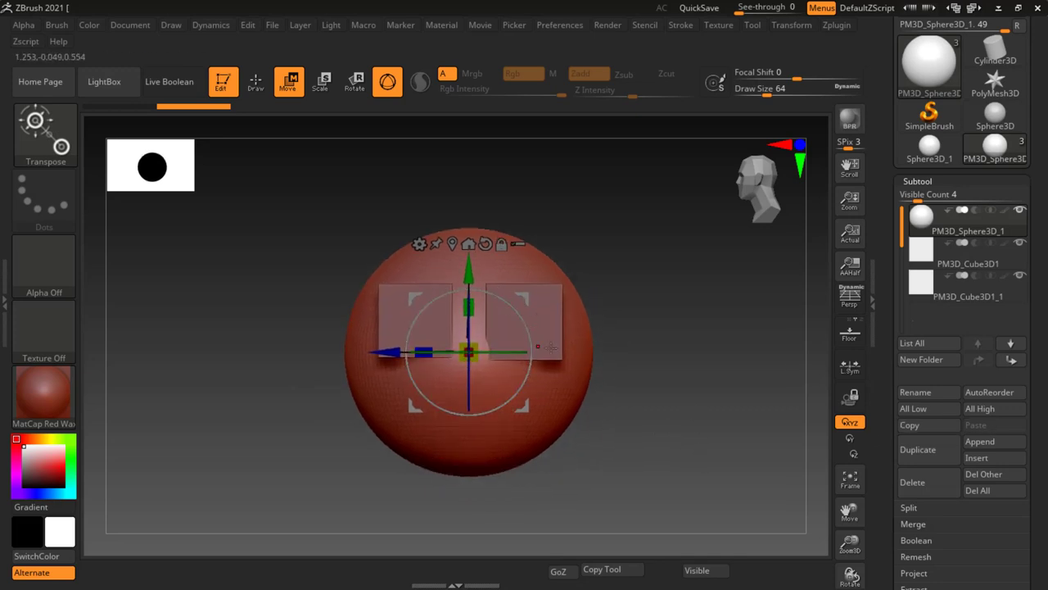
- Append Cone3D as the 496-polygon PM3D_Cone3D1 subtool and select it
key("q")
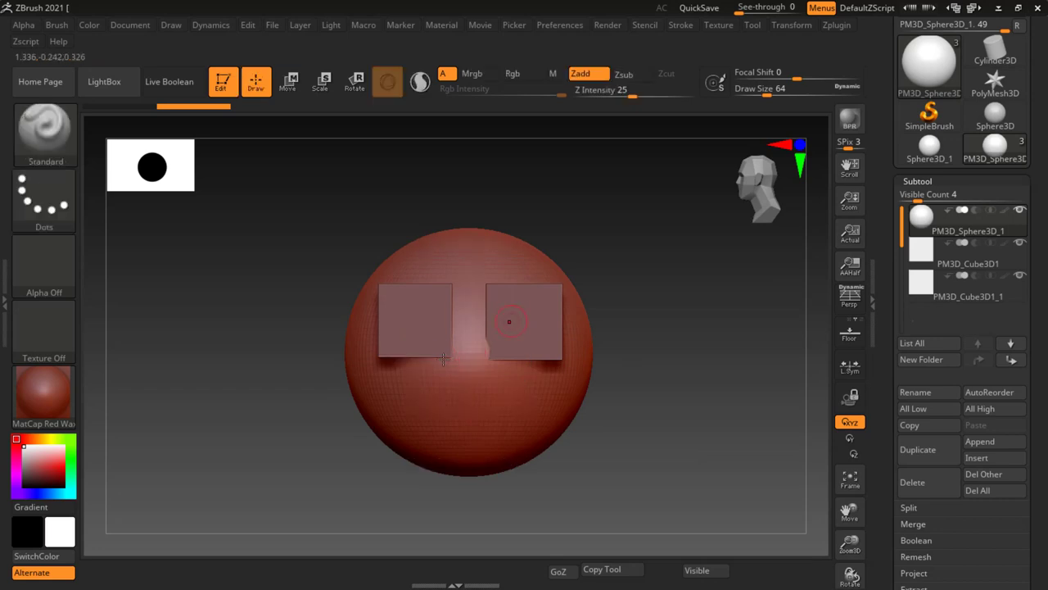
left_click(998, 441)
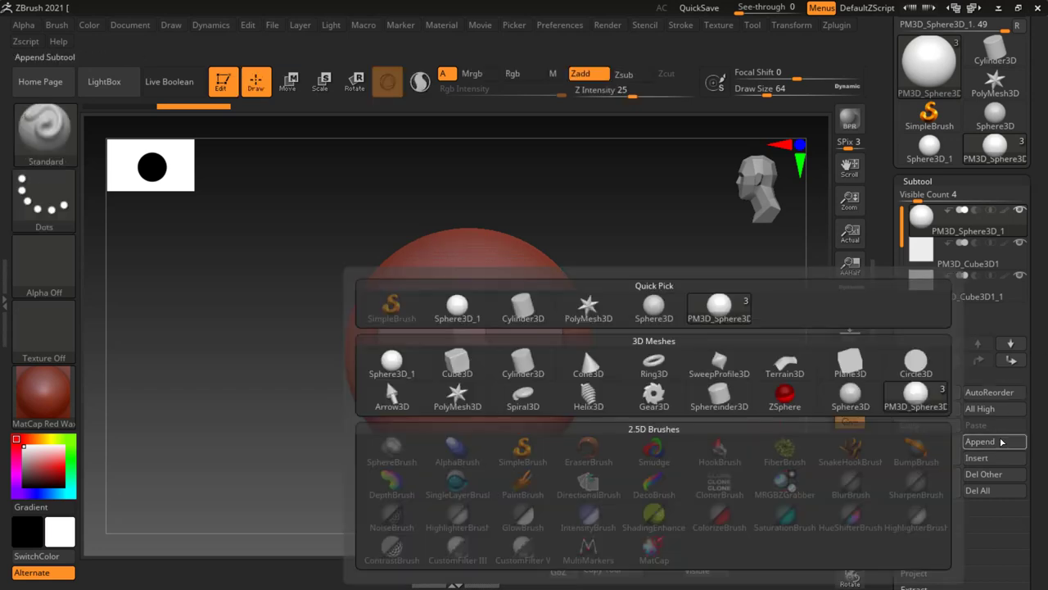
left_click(981, 442)
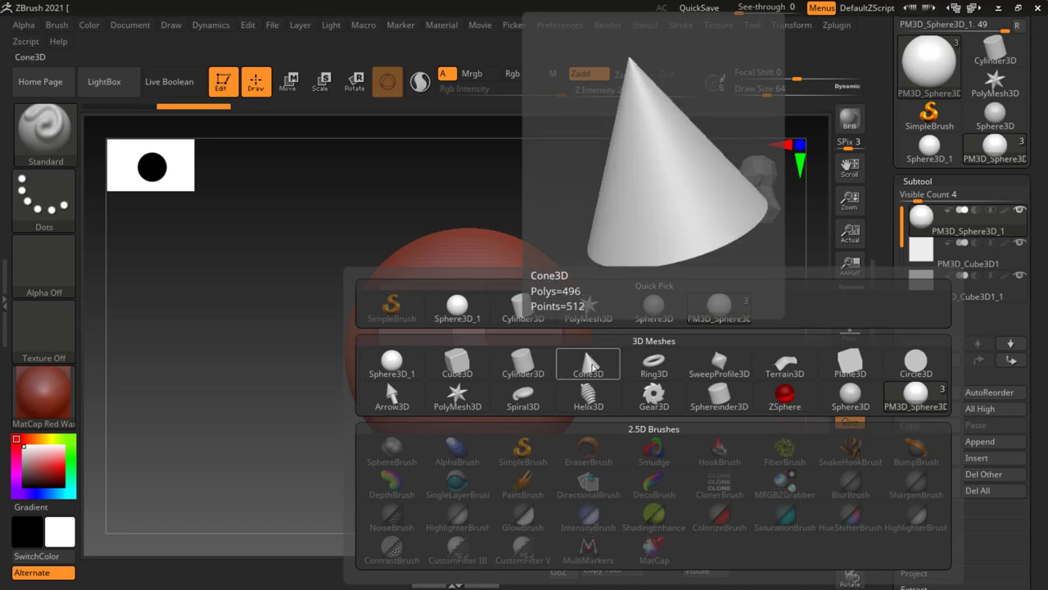
left_click(591, 366)
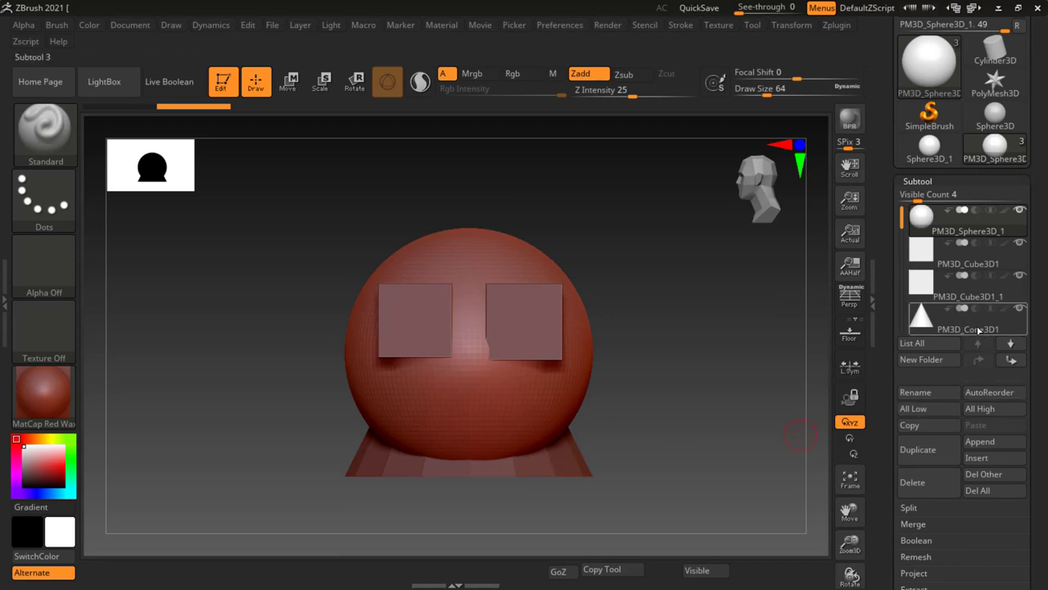
mouse_move(966, 320)
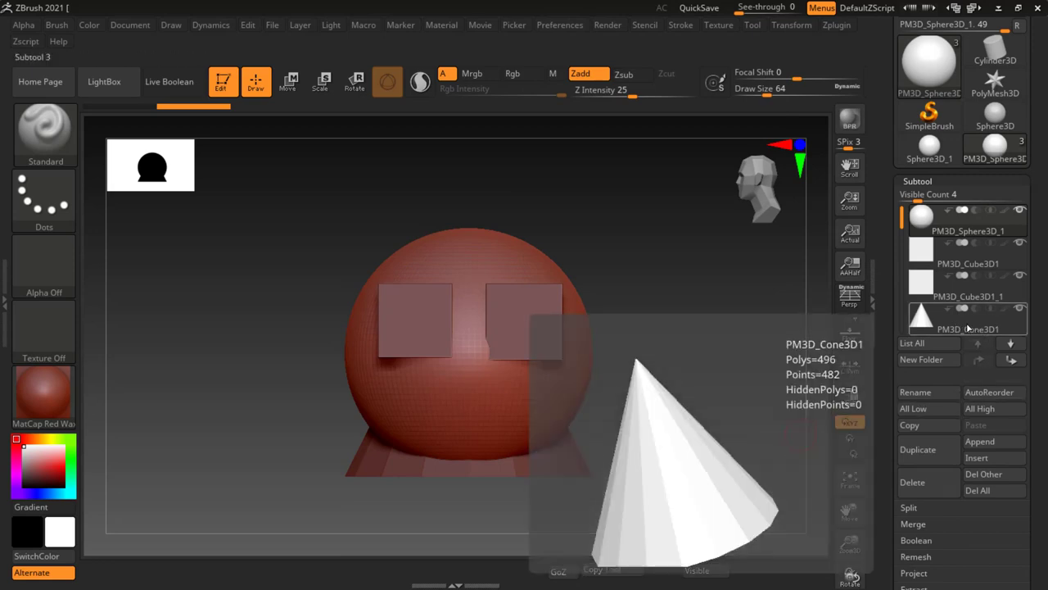
left_click(967, 328)
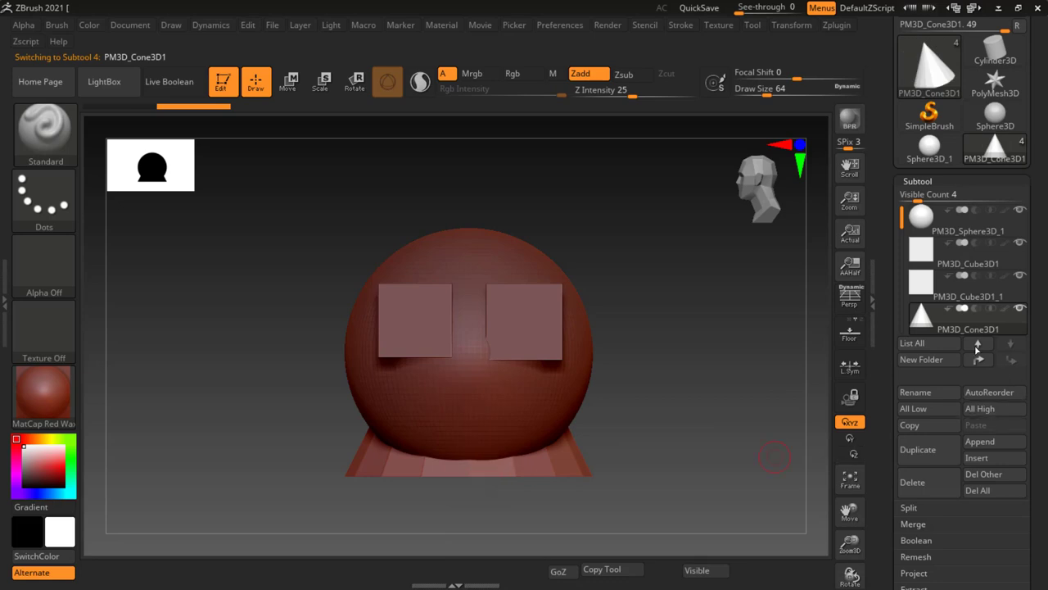
- Pull the cone out of the sphere, centre it, shrink it to hat size and lower it onto the head
left_click(291, 83)
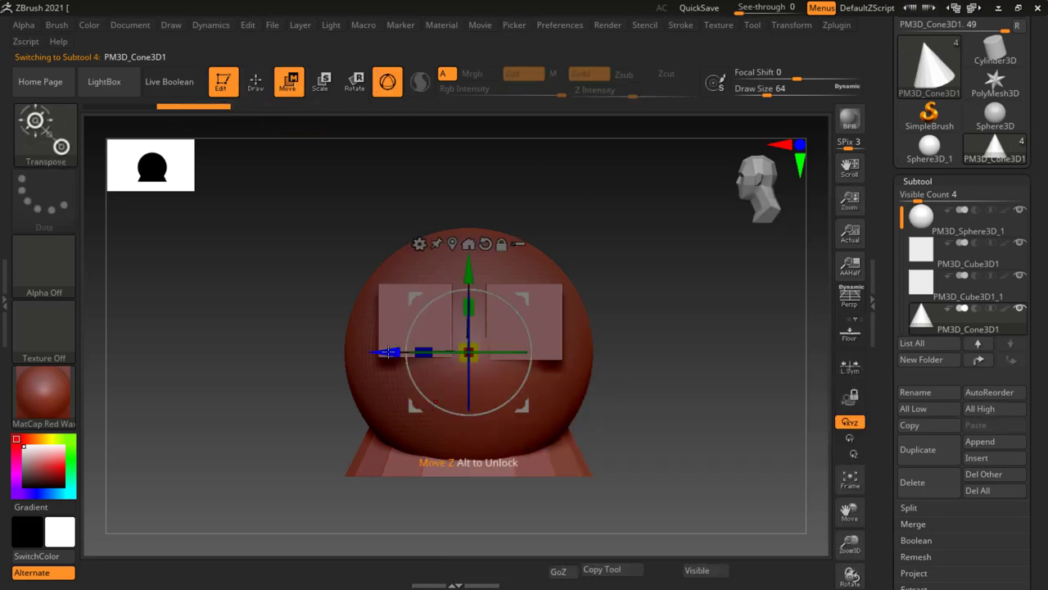
mouse_move(388, 352)
left_mouse_down()
mouse_move(562, 371)
mouse_move(449, 295)
mouse_move(492, 79)
left_mouse_up()
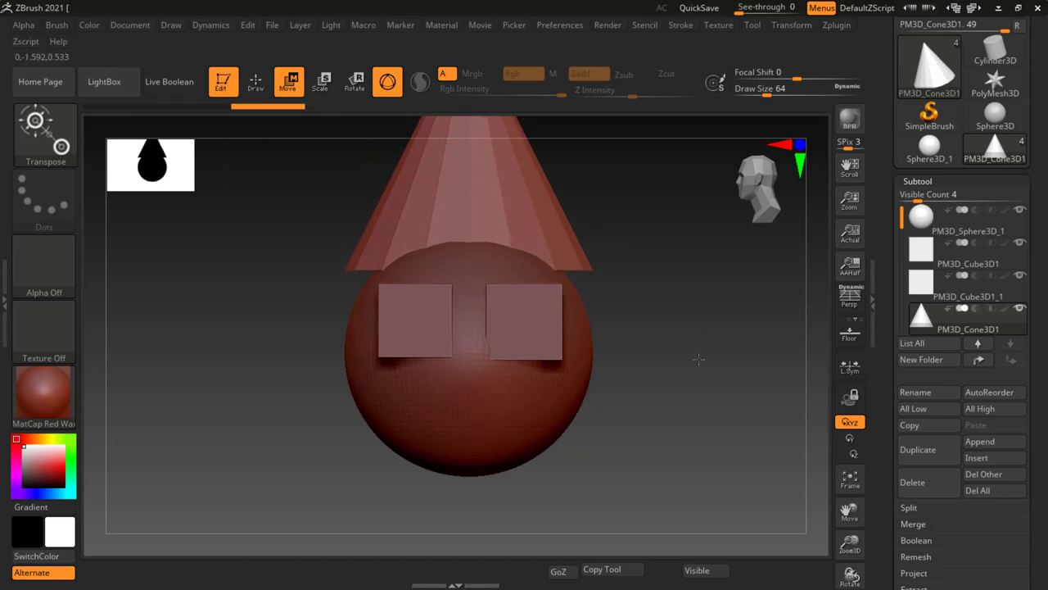
left_click_drag(622, 319, 660, 399)
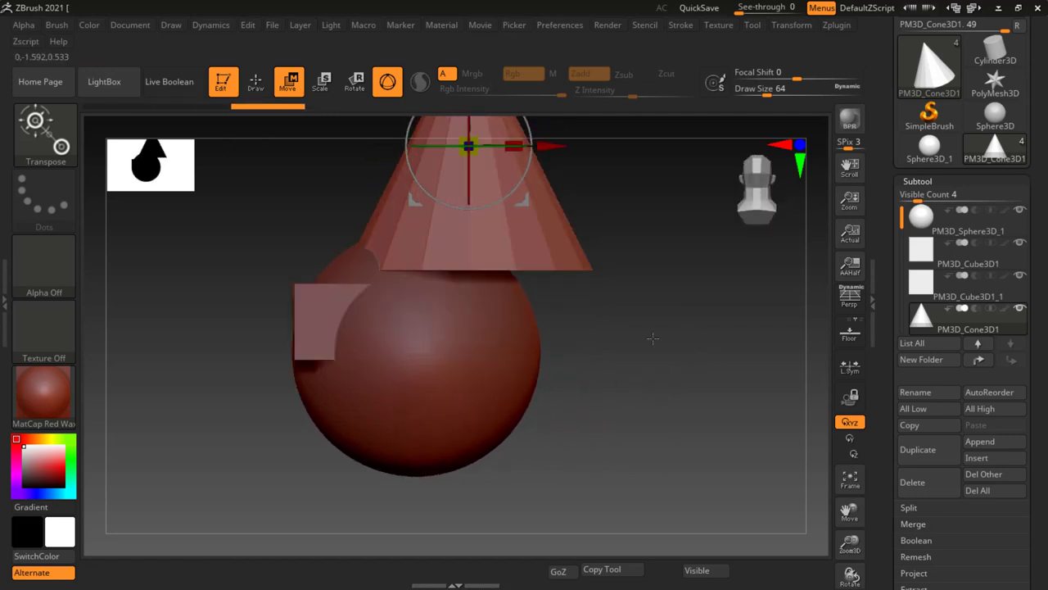
left_click_drag(653, 337, 672, 419, "alt")
left_click_drag(572, 266, 523, 272)
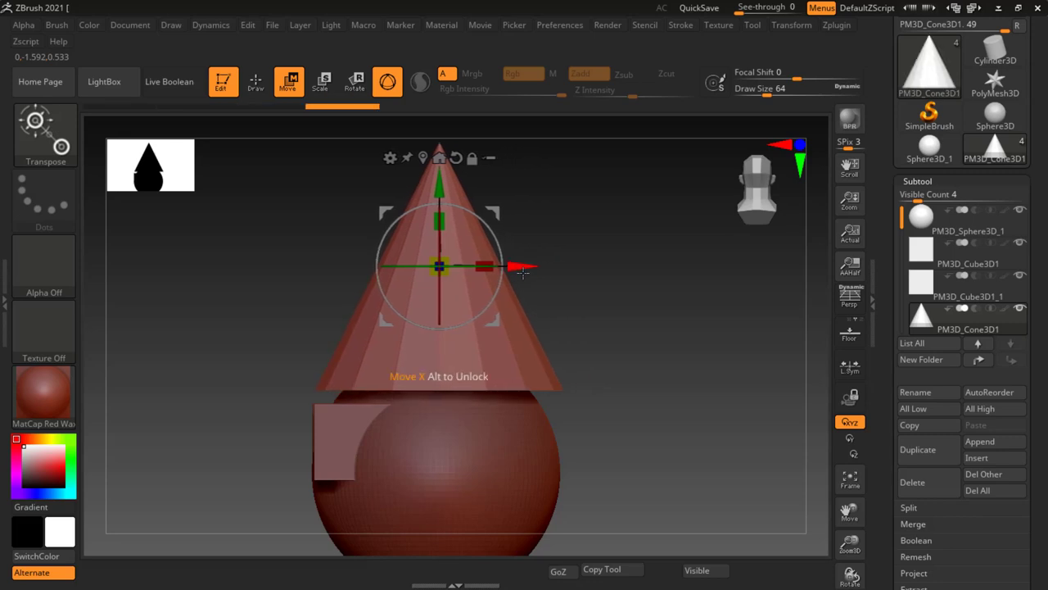
left_click_drag(440, 270, 428, 273)
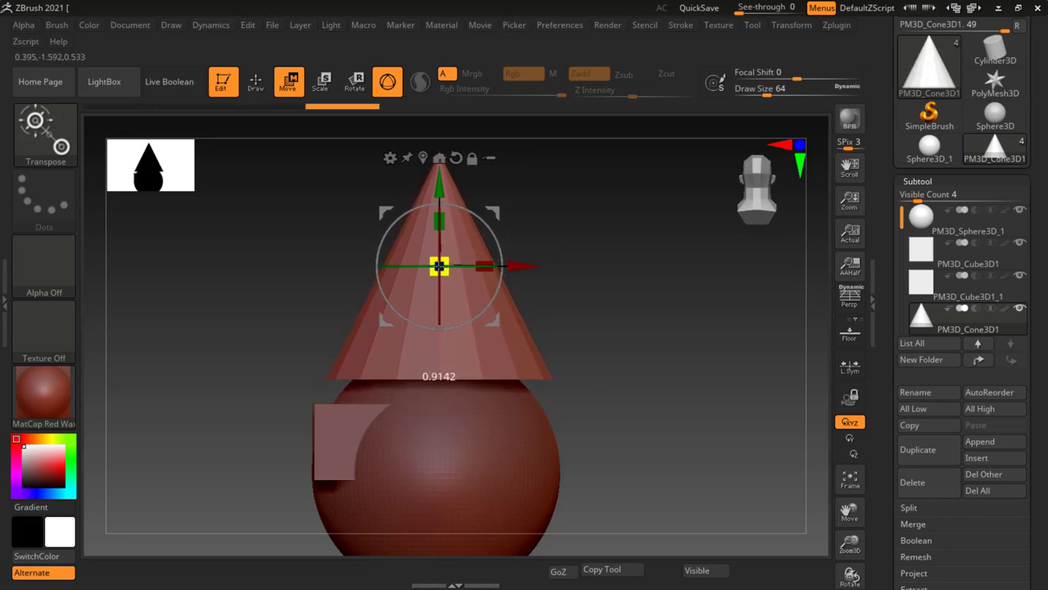
left_click_drag(439, 174, 439, 199)
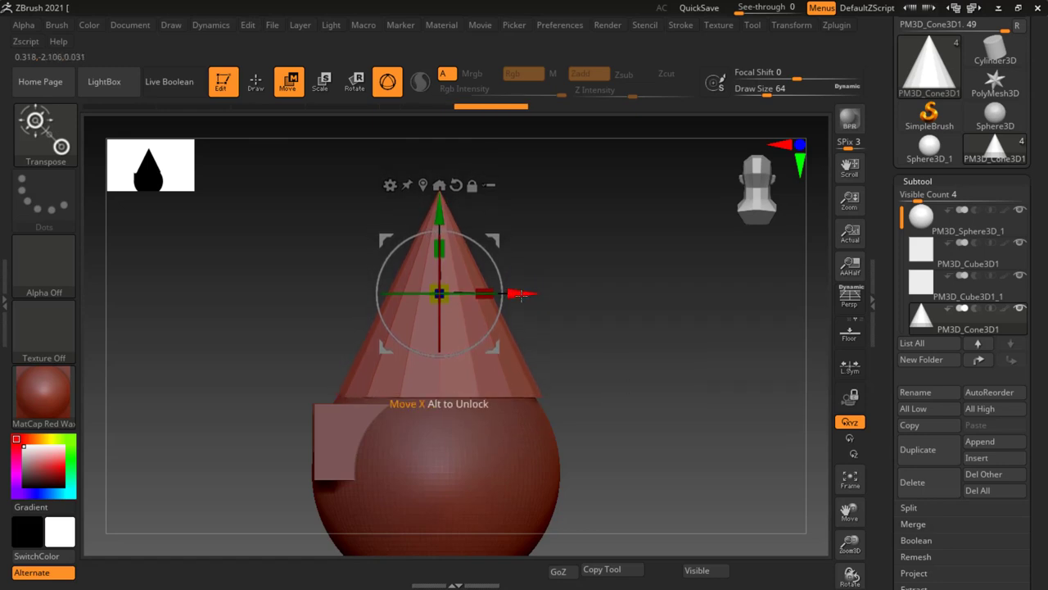
left_click_drag(521, 294, 515, 294)
mouse_move(565, 320)
left_mouse_down()
mouse_move(733, 440)
mouse_move(687, 419)
mouse_move(684, 385)
left_mouse_up()
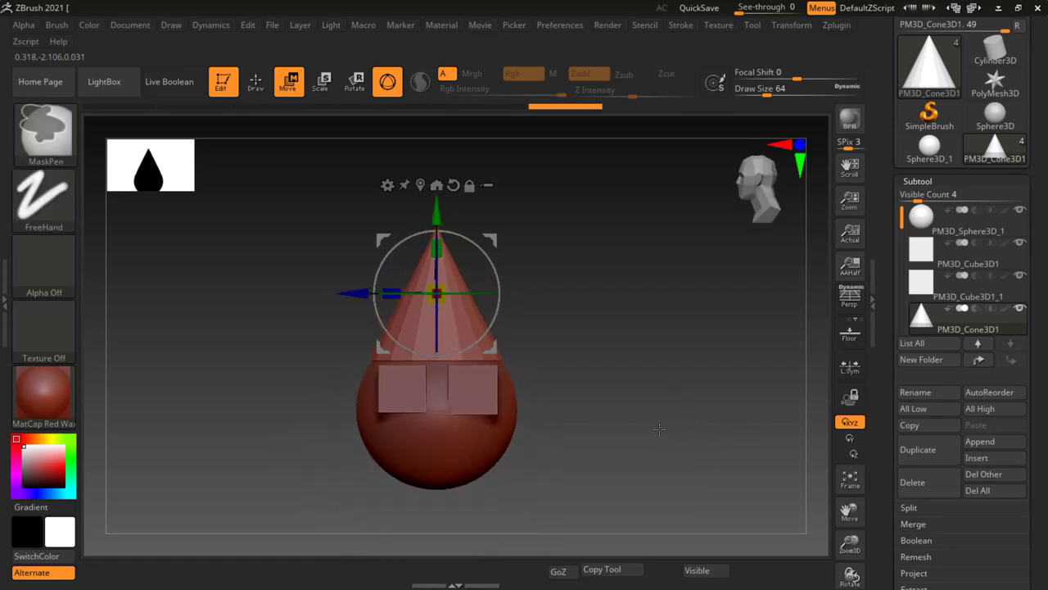
mouse_move(707, 447)
left_mouse_down("shift")
mouse_move(669, 440)
mouse_move(669, 345)
left_mouse_up("shift")
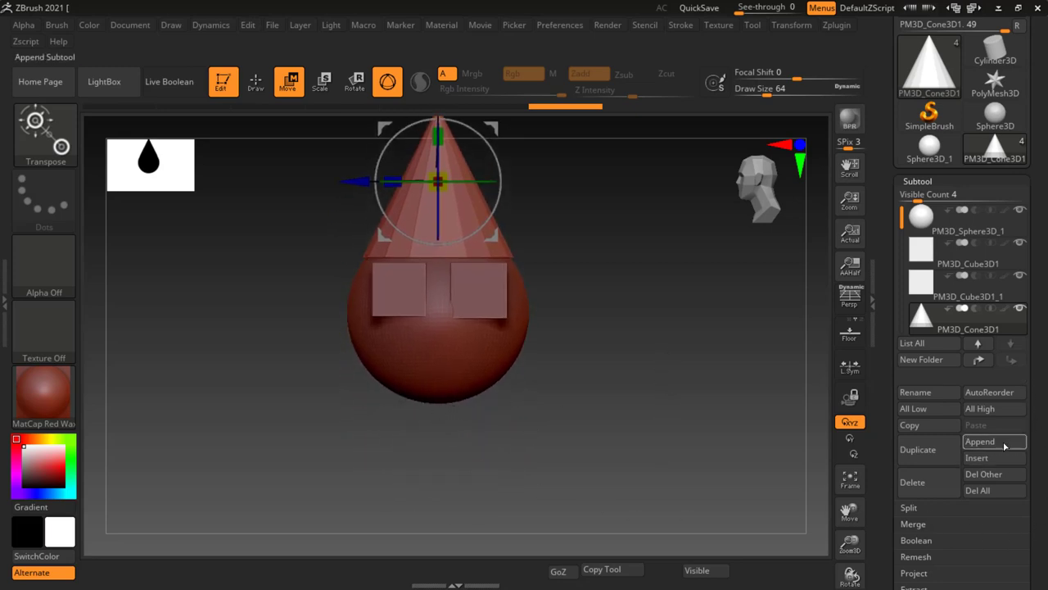
- Append Cylinder3D as the PM3D_Cylinder3D1 subtool and make it the active part
left_click(980, 441)
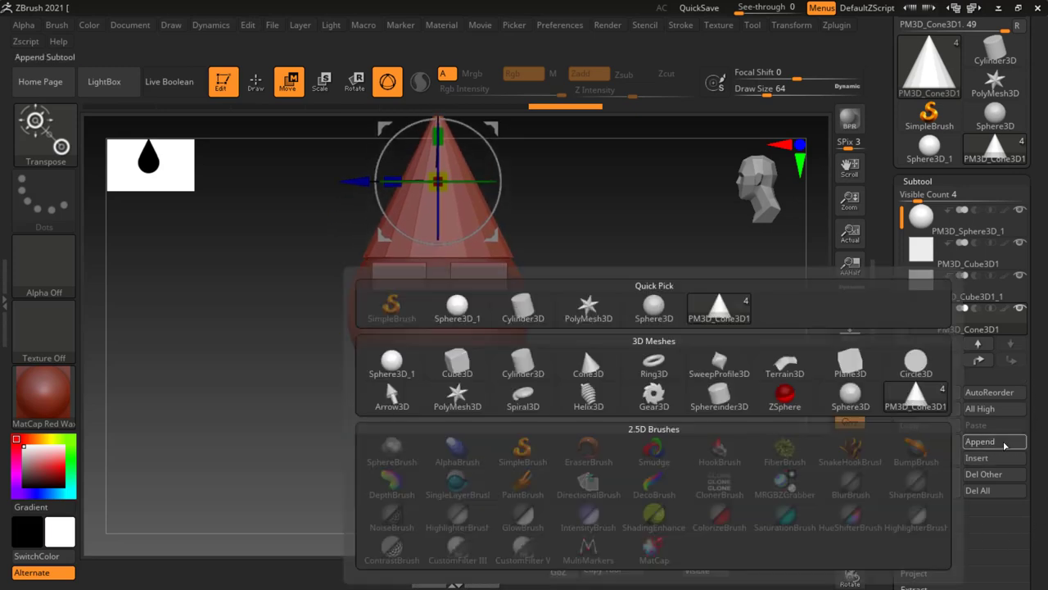
left_click(523, 366)
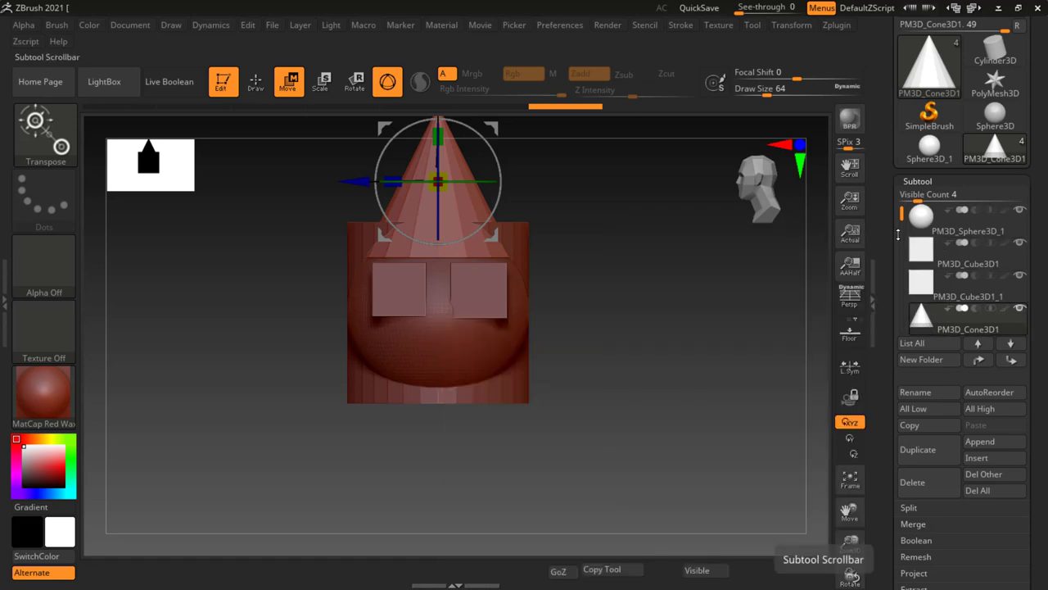
mouse_move(901, 214)
left_mouse_down()
mouse_move(902, 276)
mouse_move(901, 259)
left_mouse_up()
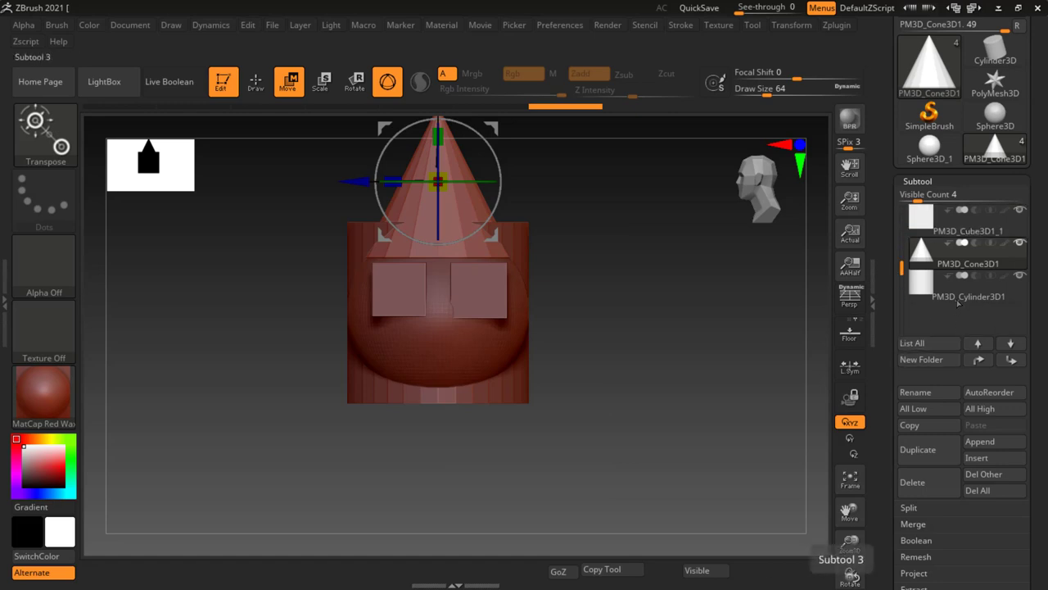
left_click(959, 298)
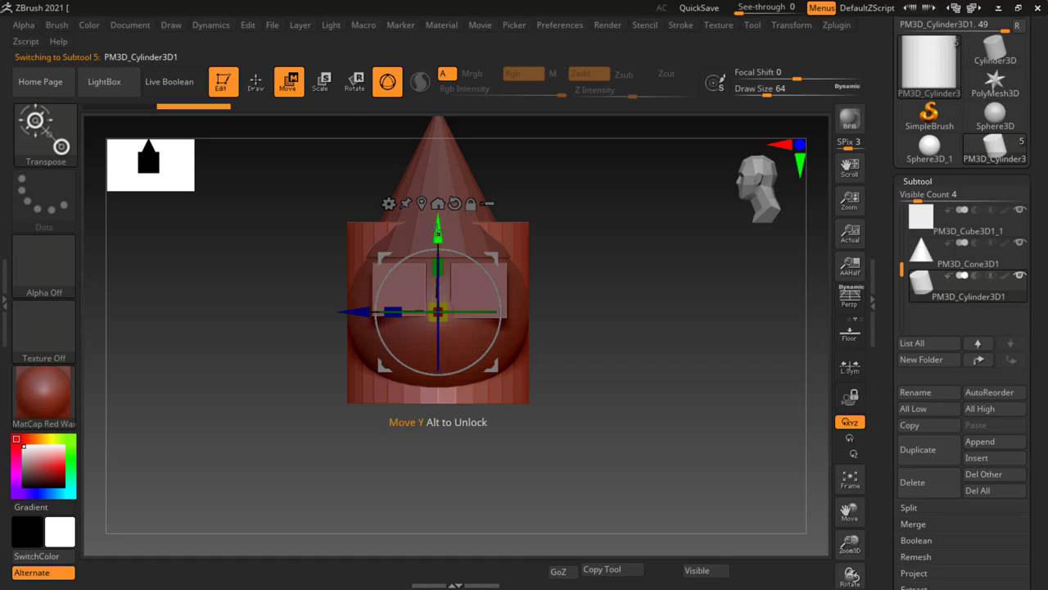
- Move the cylinder down under the sphere and shrink it into a narrow, centred neck
left_click_drag(438, 233, 443, 409)
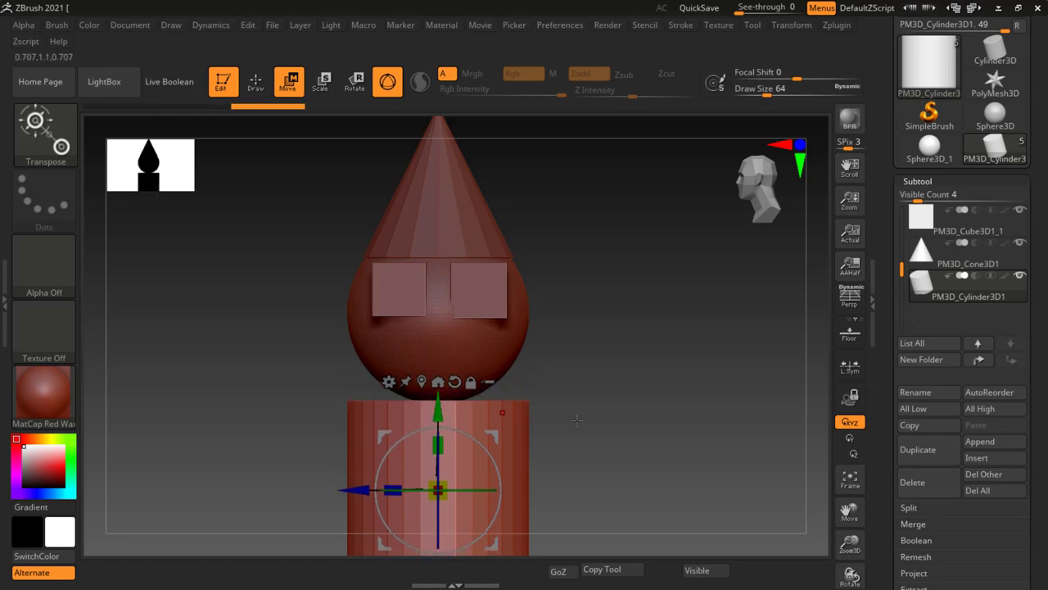
left_click_drag(621, 424, 630, 326, "alt")
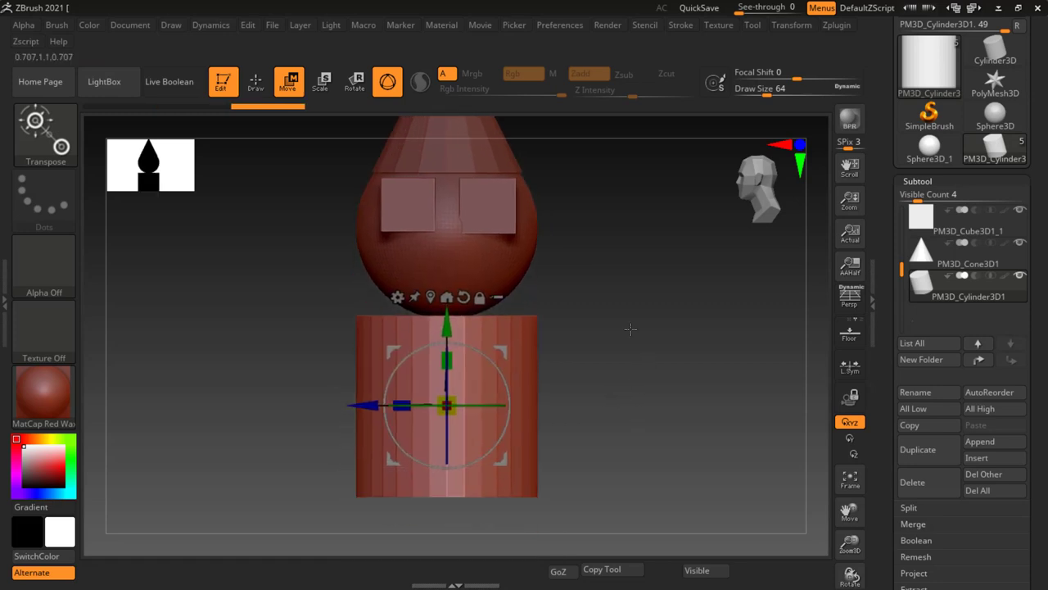
mouse_move(455, 398)
left_mouse_down()
mouse_move(418, 343)
mouse_move(439, 345)
mouse_move(447, 291)
left_mouse_up()
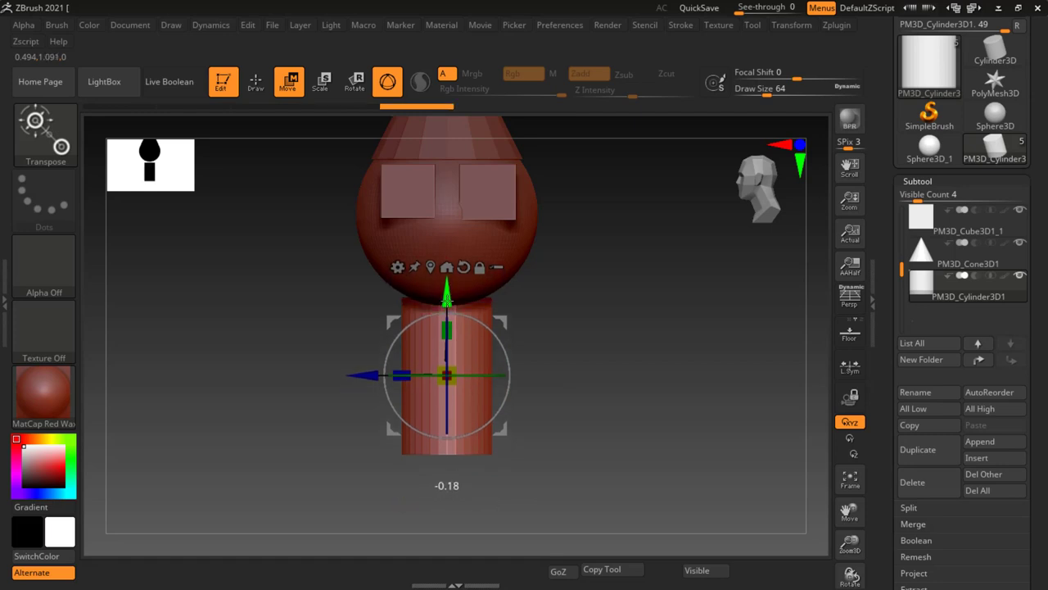
mouse_move(588, 360)
left_mouse_down()
mouse_move(545, 372)
mouse_move(501, 364)
mouse_move(618, 381)
mouse_move(614, 372)
mouse_move(667, 376)
left_mouse_up()
key("q")
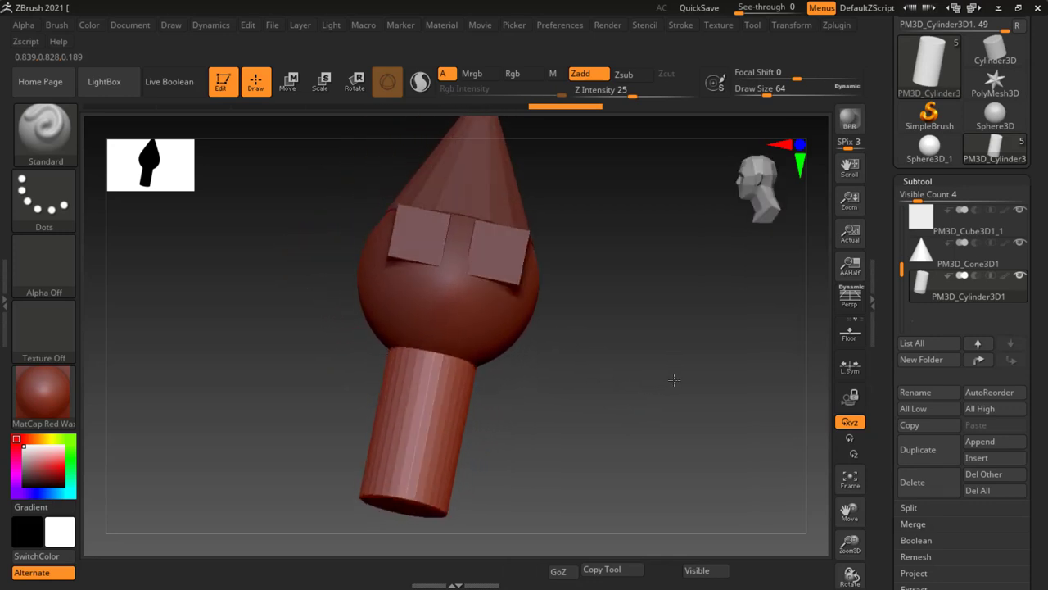
mouse_move(667, 376)
left_mouse_down("shift")
mouse_move(650, 369)
mouse_move(641, 381)
left_mouse_up("shift")
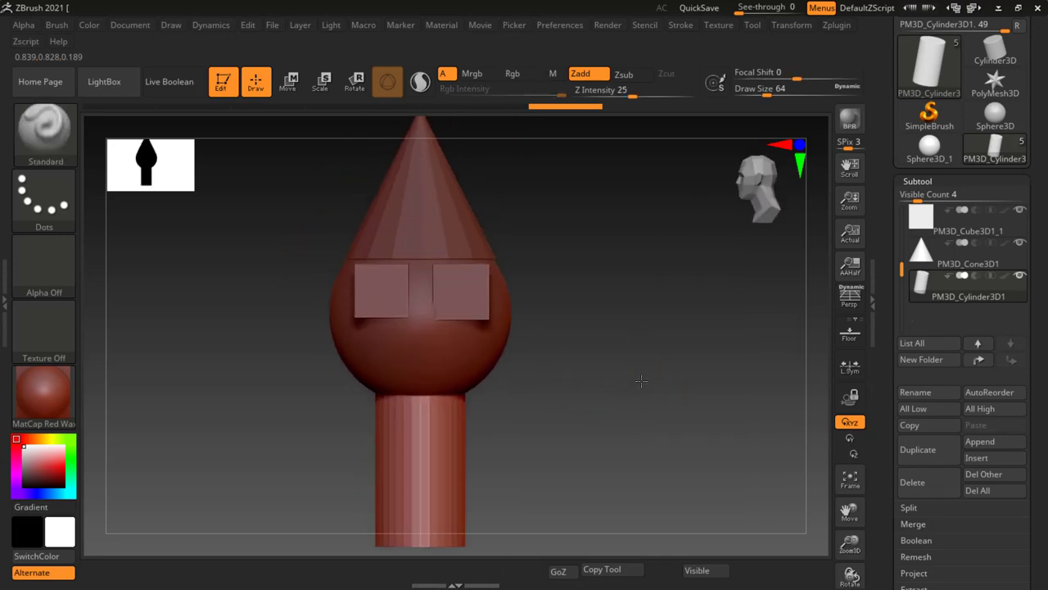
- Append Ring3D as the PM3D_Ring3D1 subtool and select it for editing
scroll(1007, 393, "down", 2)
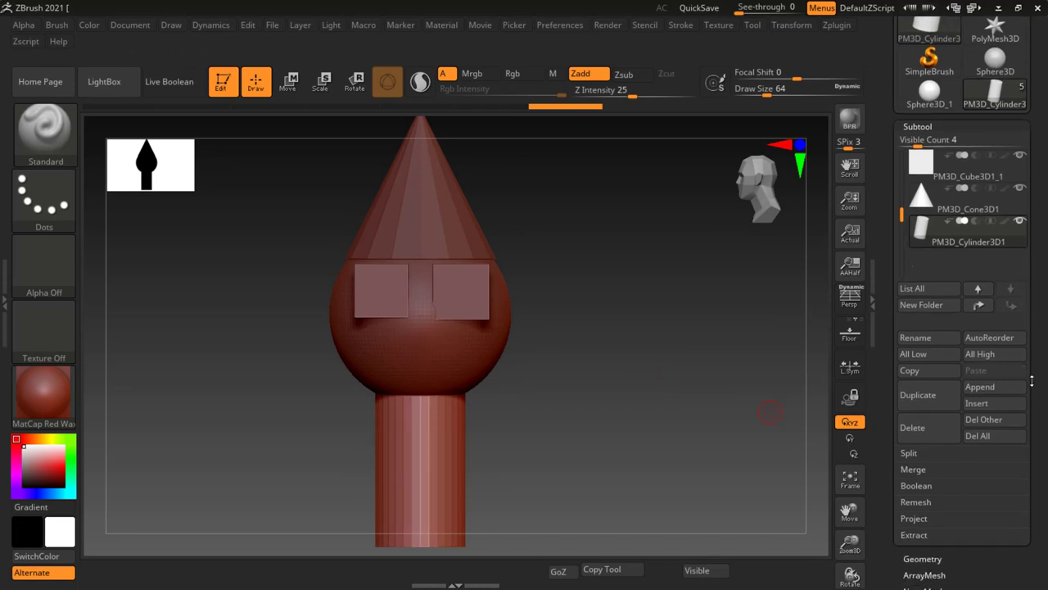
left_click(1005, 393)
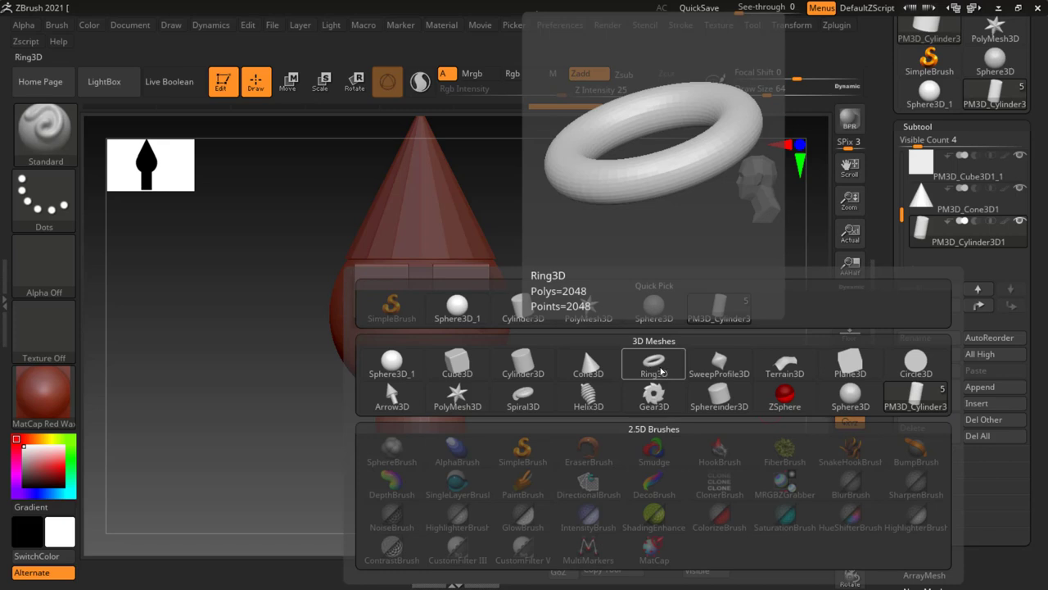
left_click(661, 371)
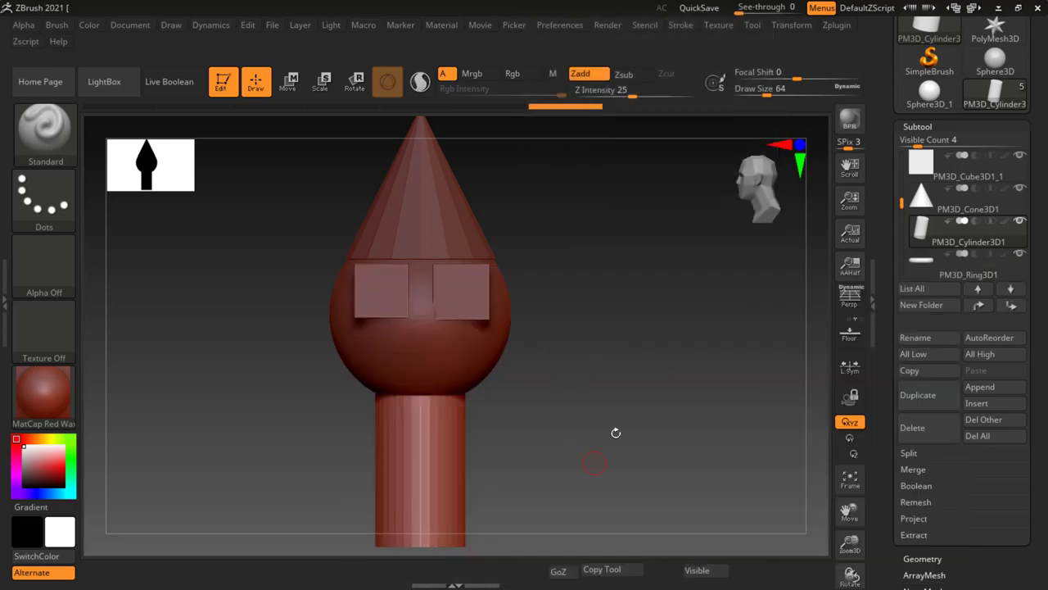
right_click_drag(546, 393, 575, 404, "ctrl")
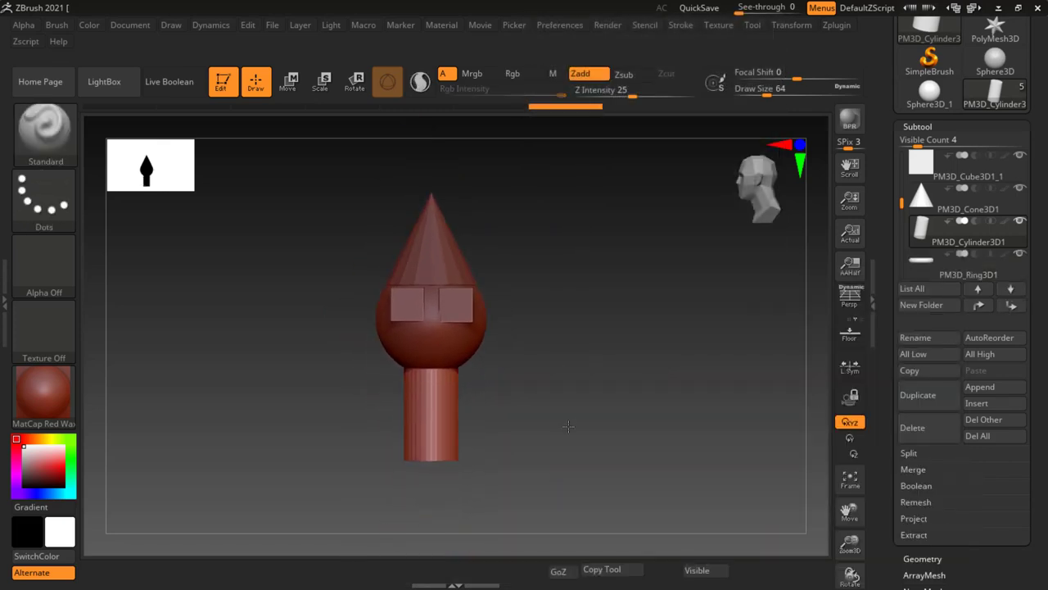
left_click(989, 275)
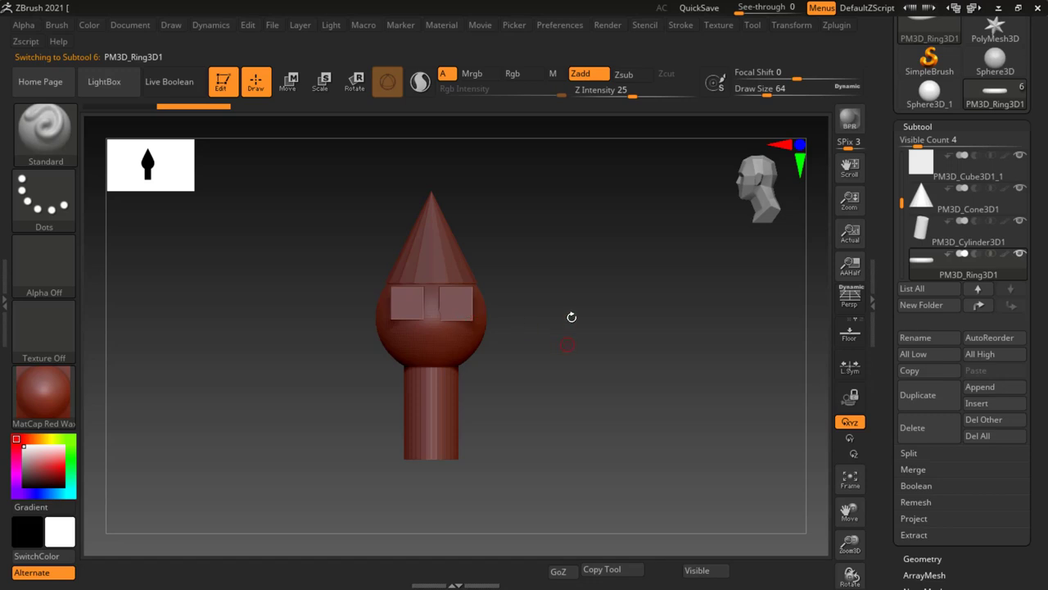
right_click_drag(571, 317, 601, 350, "ctrl")
right_click_drag(601, 297, 600, 335, "ctrl")
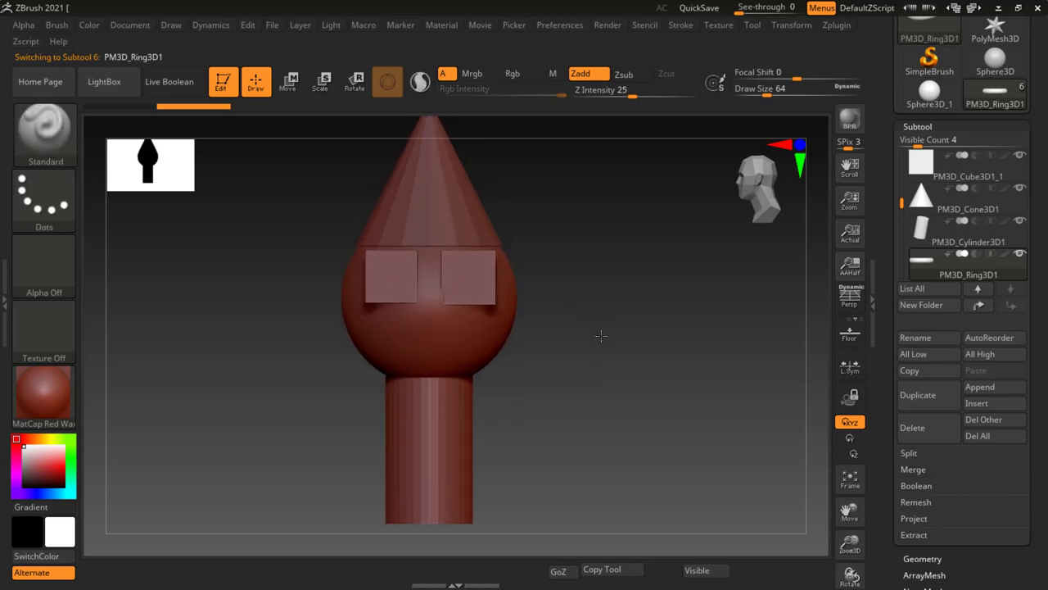
left_click_drag(600, 335, 633, 366)
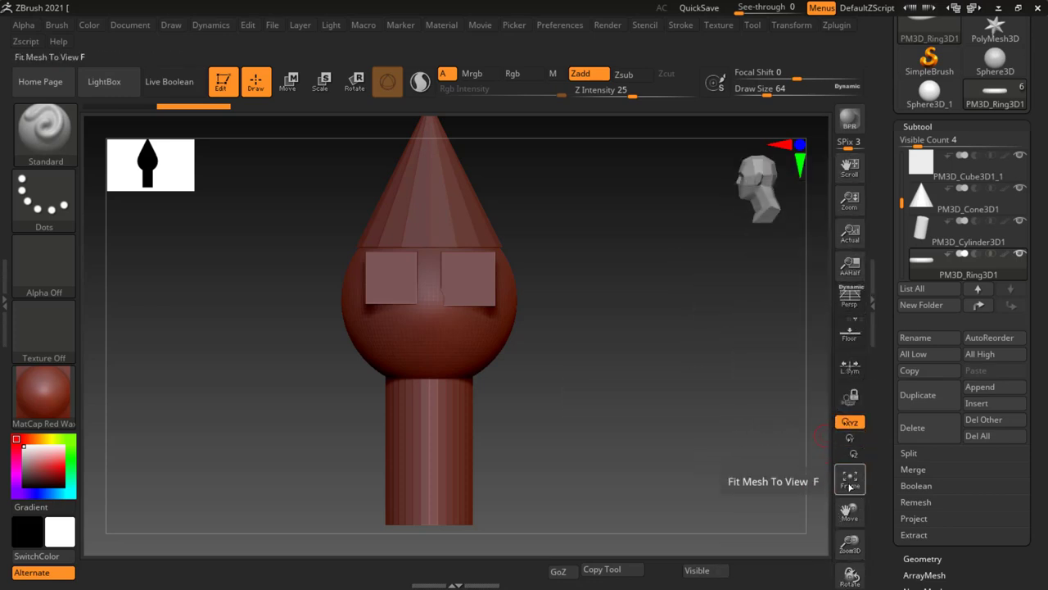
- Scale the ring to about 0.41, rotate it about 65 degrees upright, and move it toward the head
left_click_drag(565, 284, 555, 312)
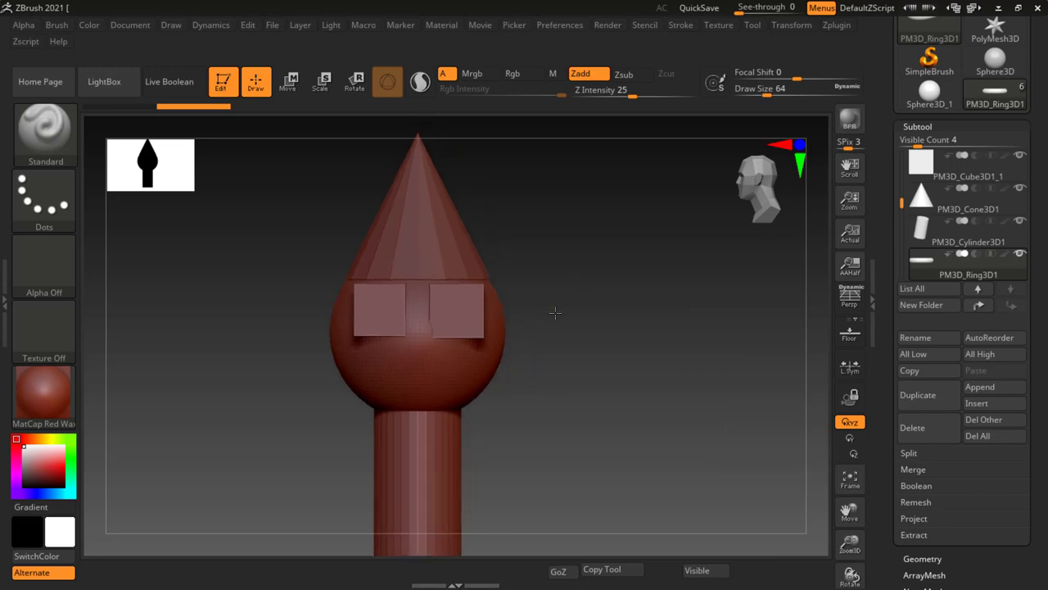
key("w")
left_click_drag(334, 336, 498, 340)
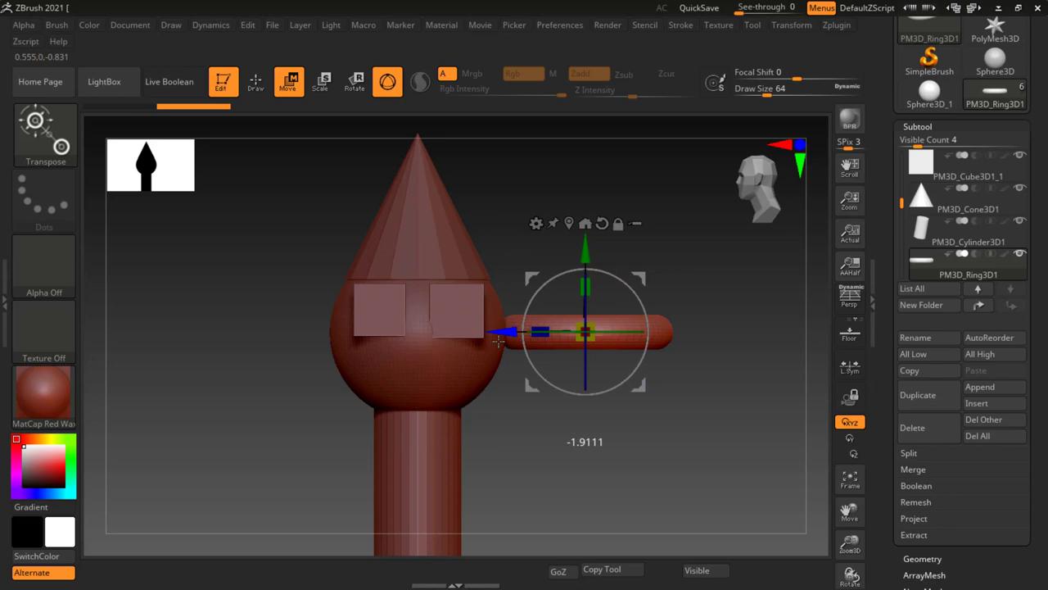
left_click_drag(590, 332, 563, 293)
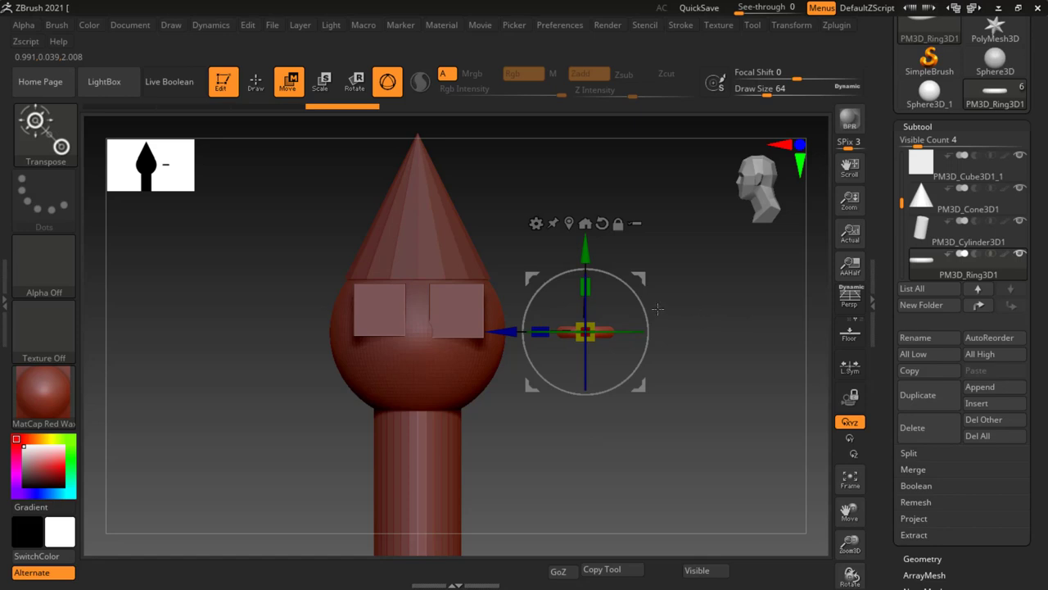
mouse_move(627, 284)
left_mouse_down()
mouse_move(647, 354)
mouse_move(641, 380)
left_mouse_up()
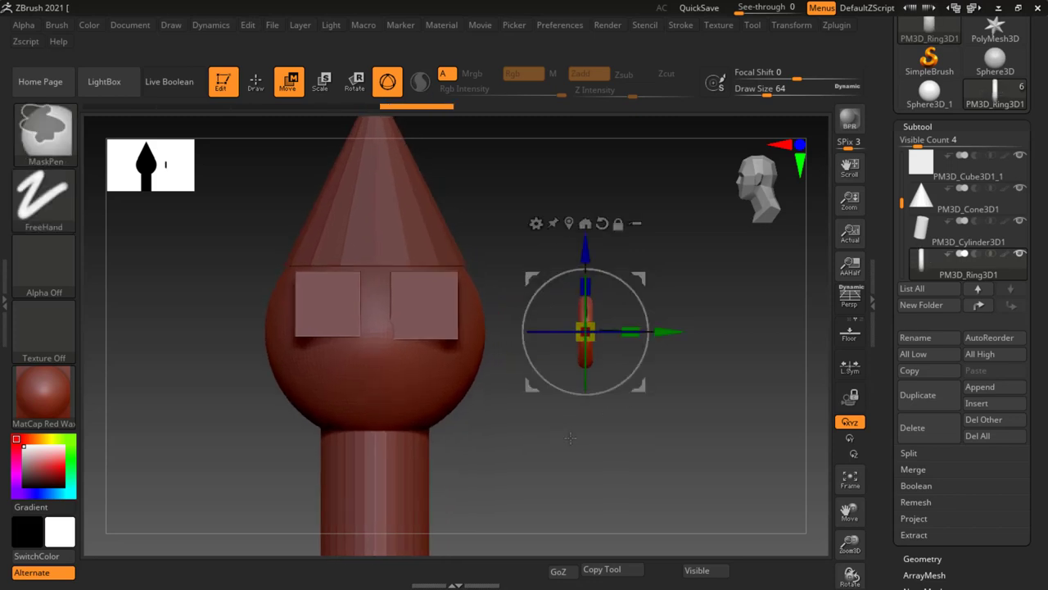
left_click_drag(667, 331, 563, 328)
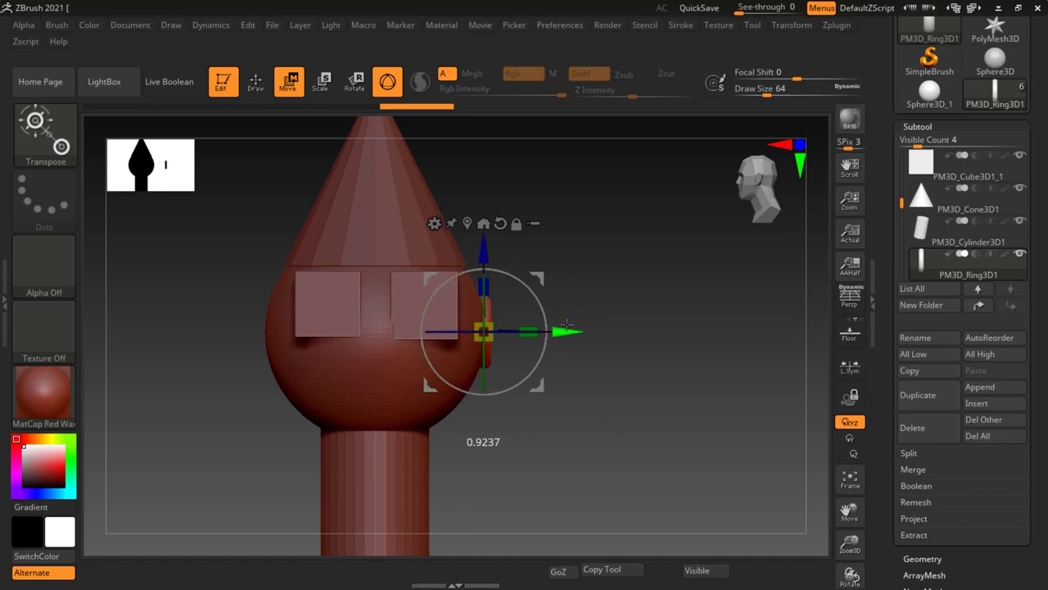
- Tilt the ring about 17 degrees and press it against the head's right side as an ear
right_click_drag(652, 334, 708, 375, "alt")
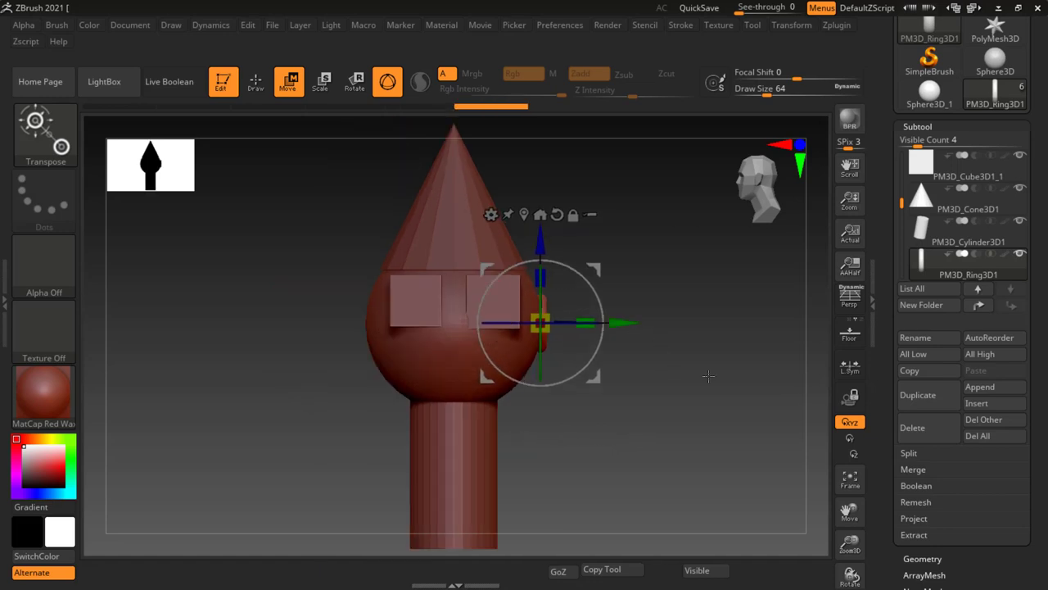
mouse_move(710, 369)
left_mouse_down()
mouse_move(620, 309)
mouse_move(593, 308)
left_mouse_up()
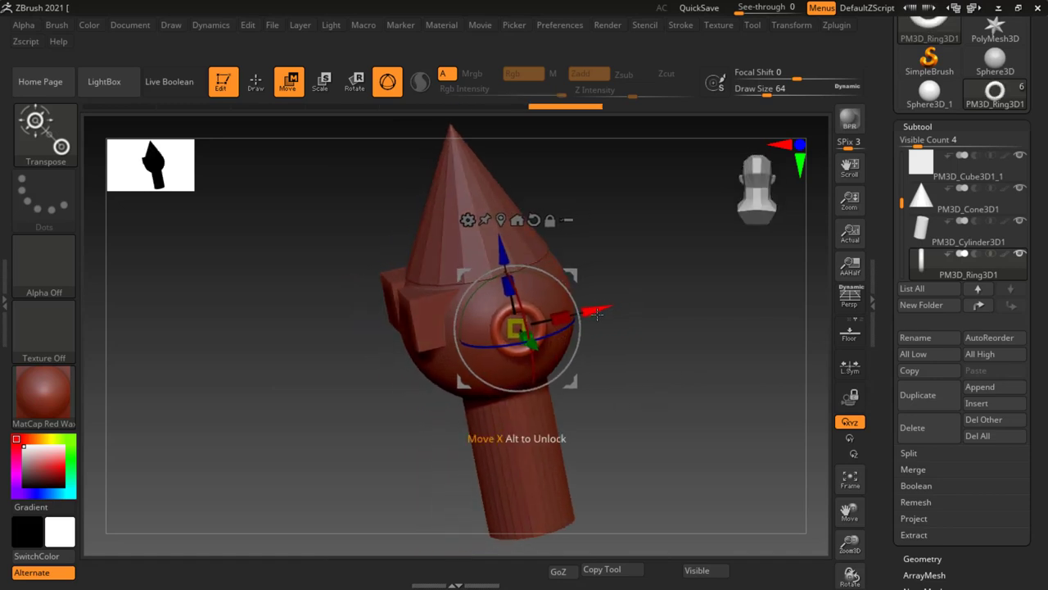
key("f")
left_click_drag(682, 357, 727, 392)
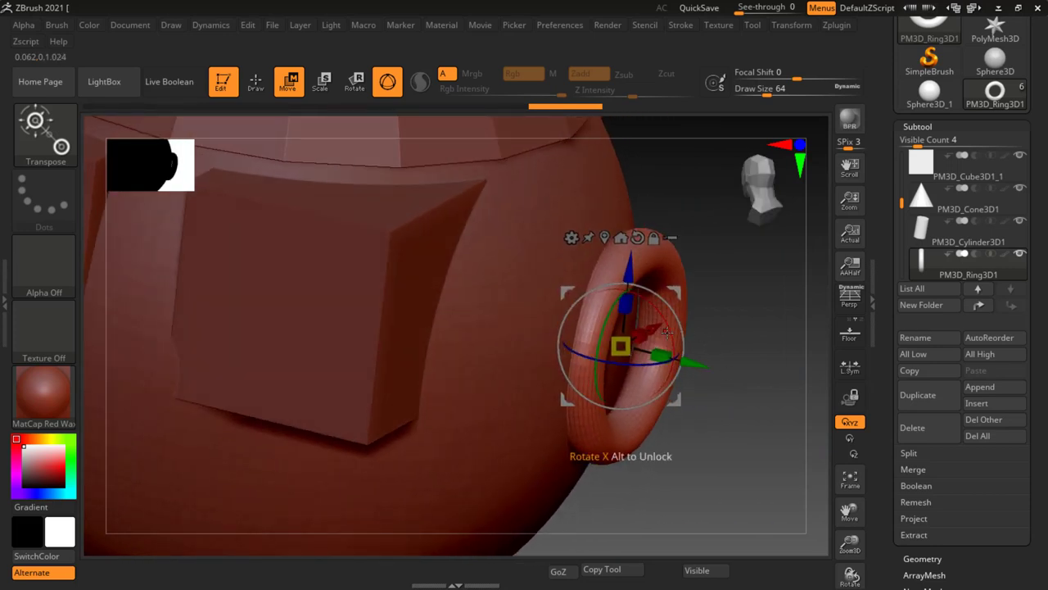
left_click_drag(668, 332, 662, 310)
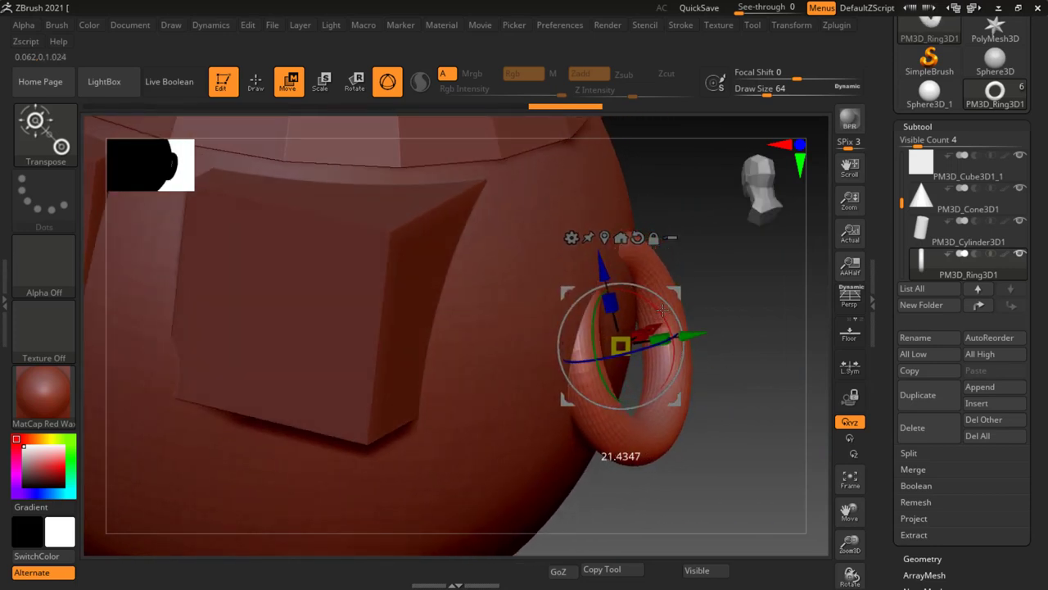
left_click_drag(600, 261, 620, 342)
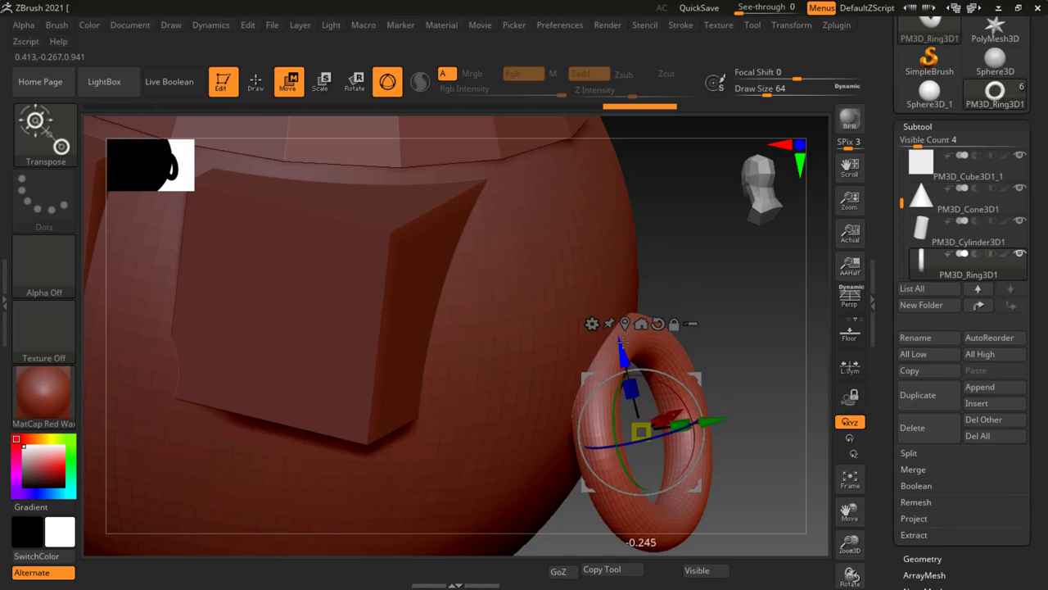
left_click_drag(704, 262, 747, 293)
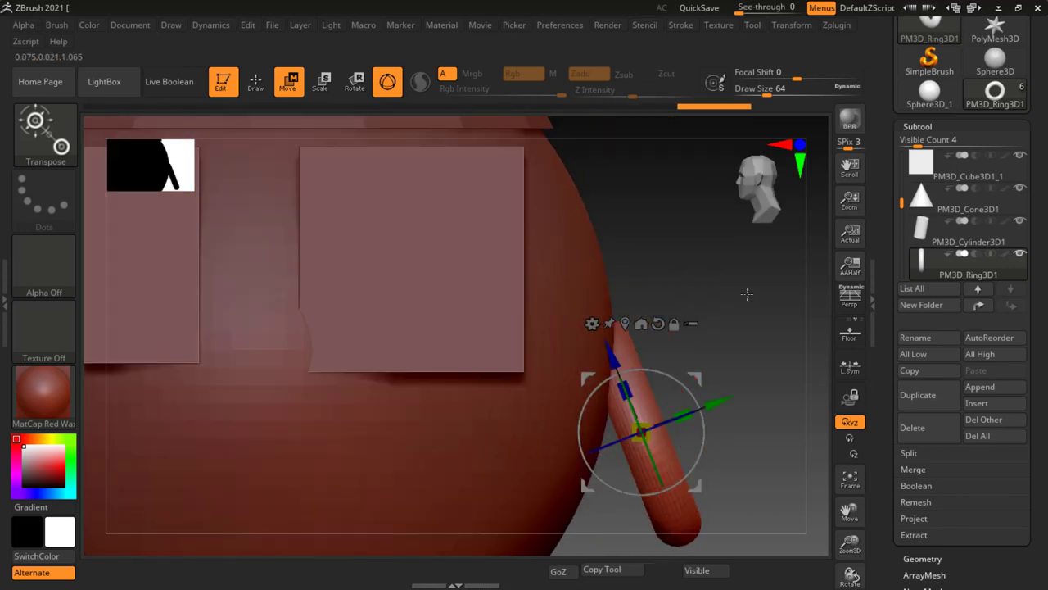
right_click_drag(747, 293, 464, 458, "ctrl")
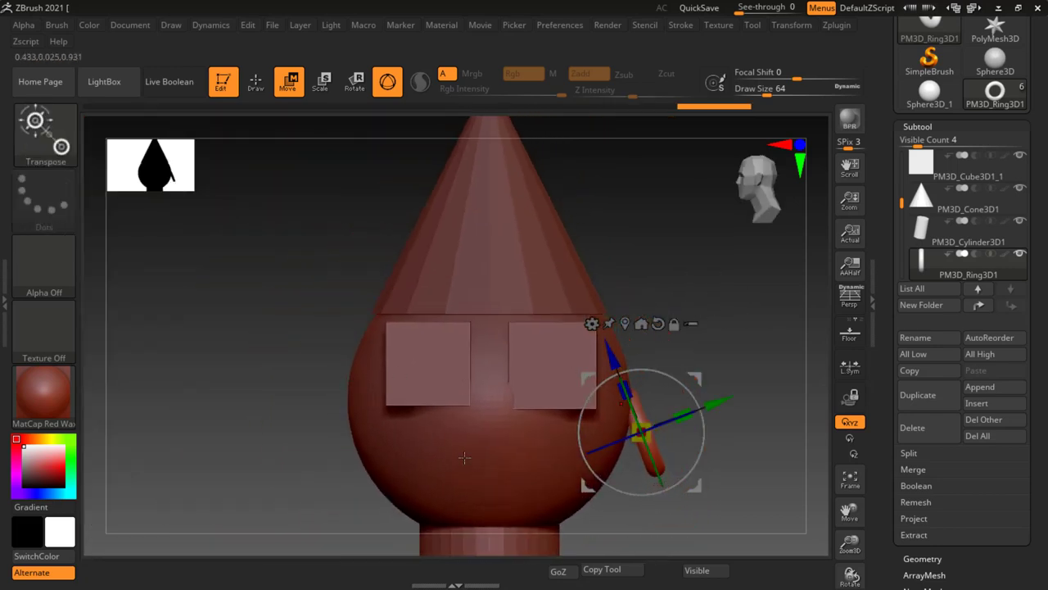
left_click_drag(760, 489, 728, 412, "alt")
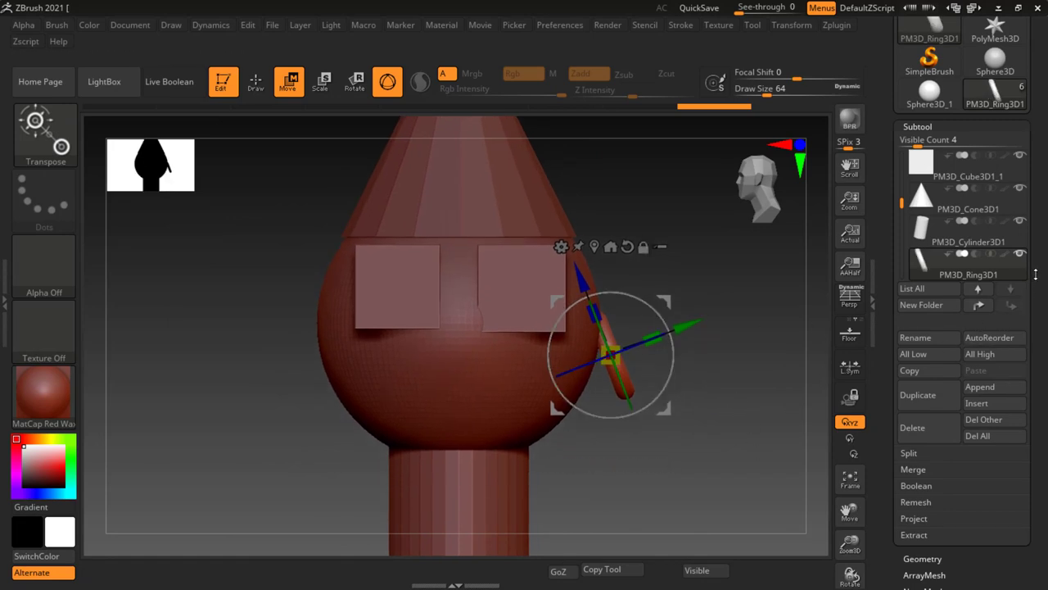
left_click_drag(1036, 274, 1036, 283)
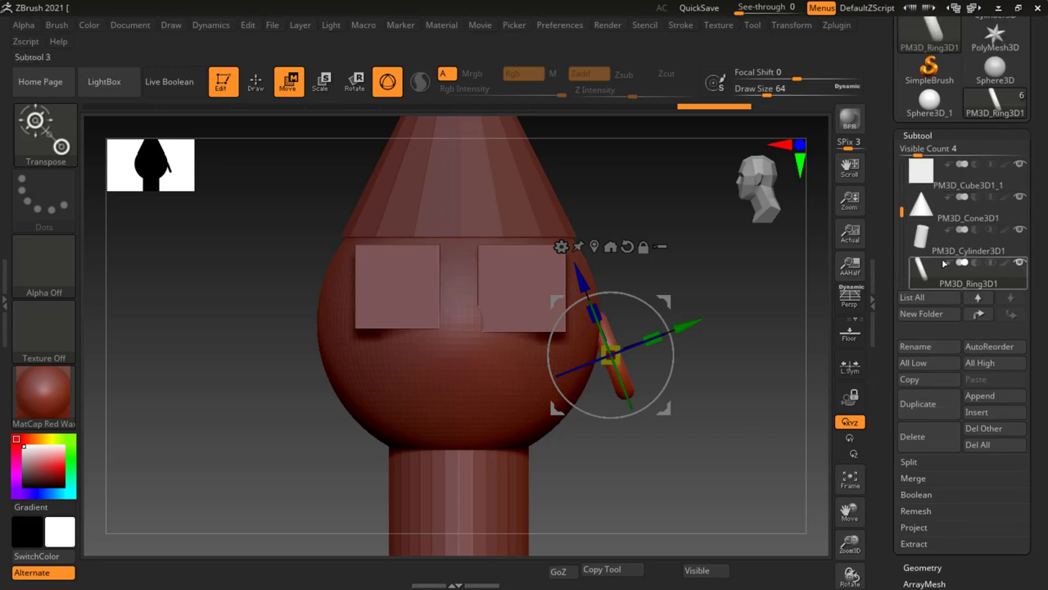
left_click_drag(1040, 379, 1039, 324)
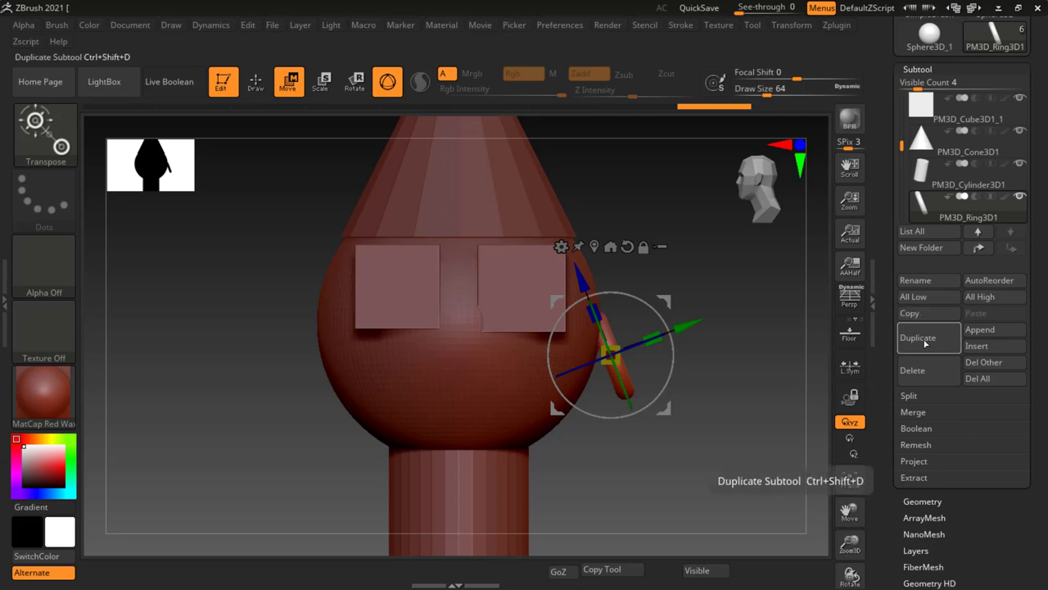
- Duplicate the ear ring as PM3D_Ring3D2, then move and tilt it onto the head's left side
left_click(926, 342)
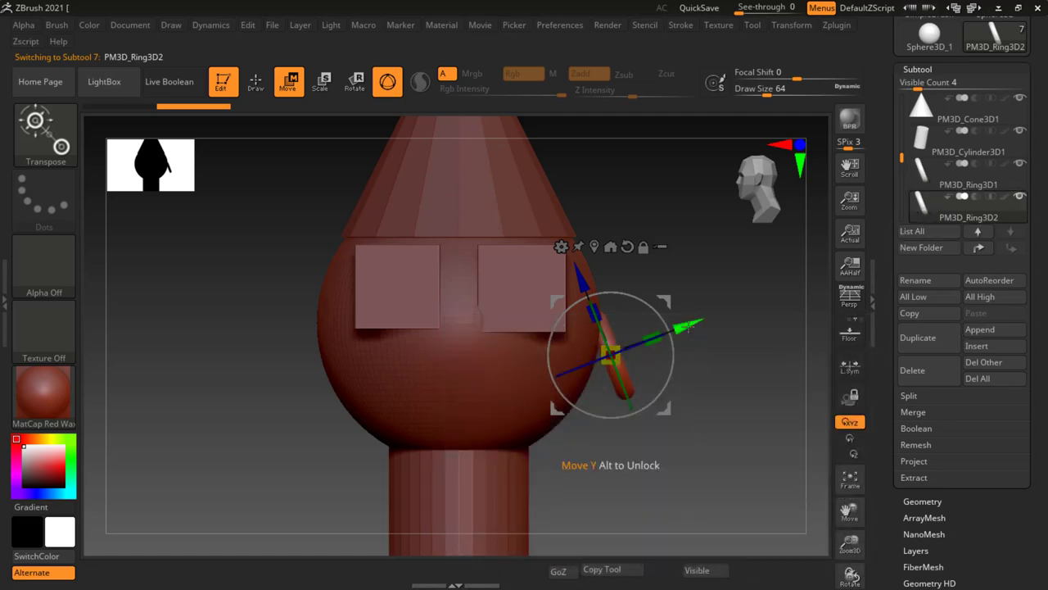
left_click_drag(688, 328, 399, 364)
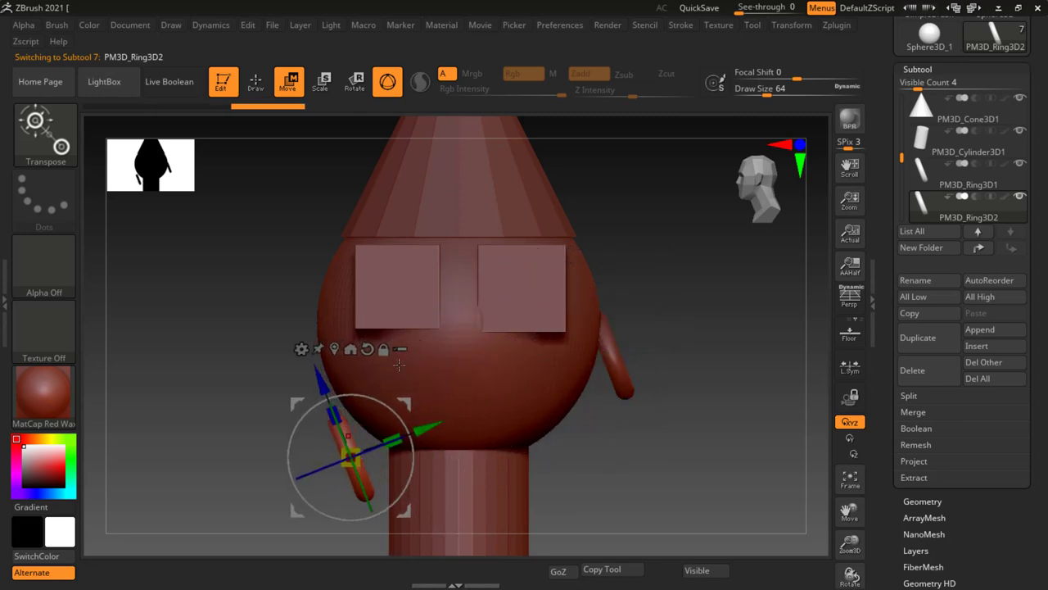
left_click_drag(351, 449, 323, 321)
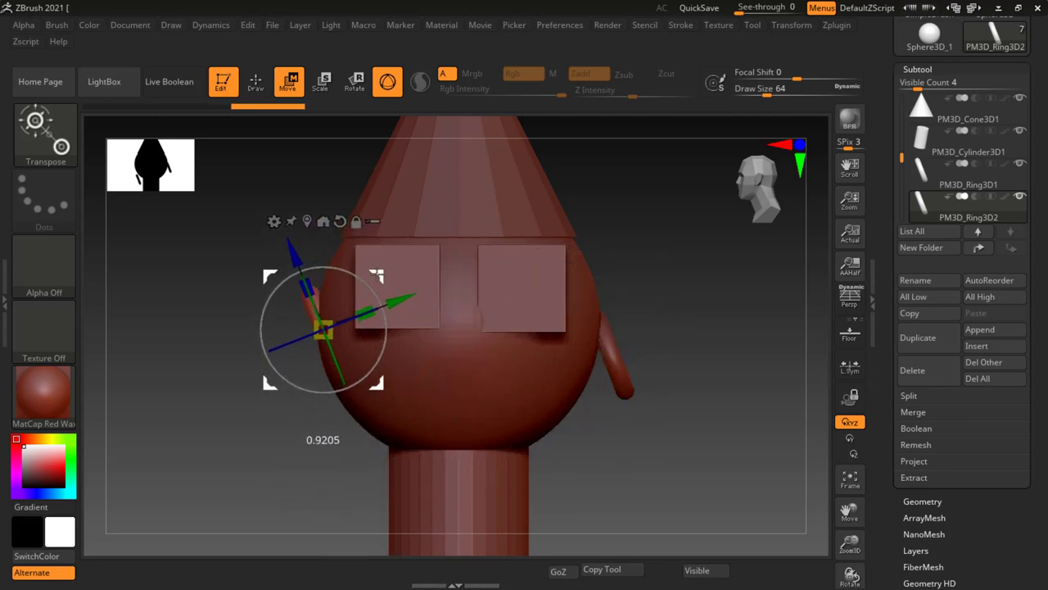
mouse_move(348, 273)
left_mouse_down()
mouse_move(369, 285)
mouse_move(353, 288)
left_mouse_up()
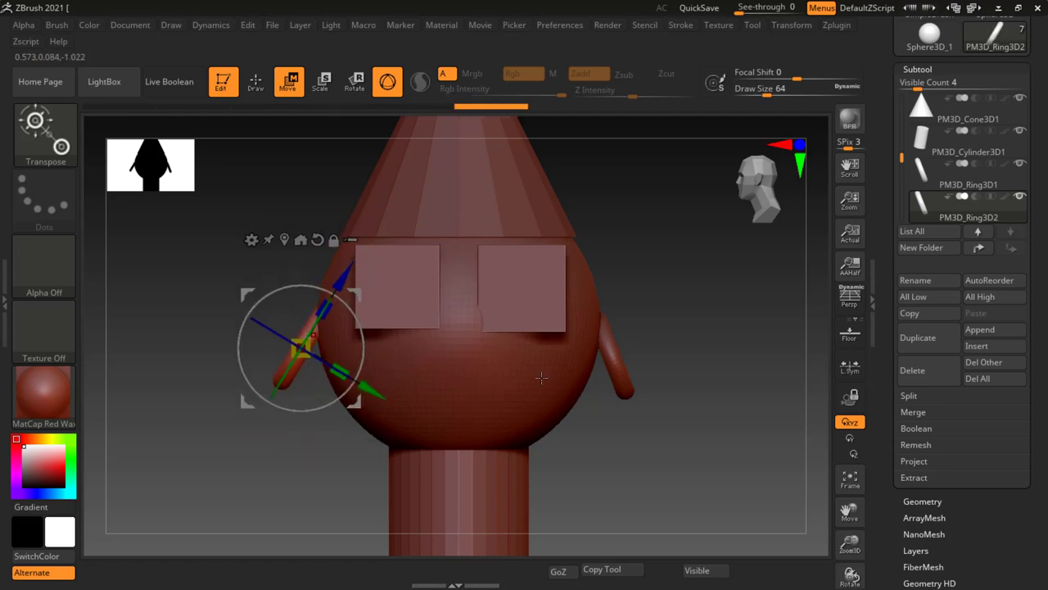
- Append a ring mesh as the new subtool PM3D_Ring3D1_1 and make it active
key("q")
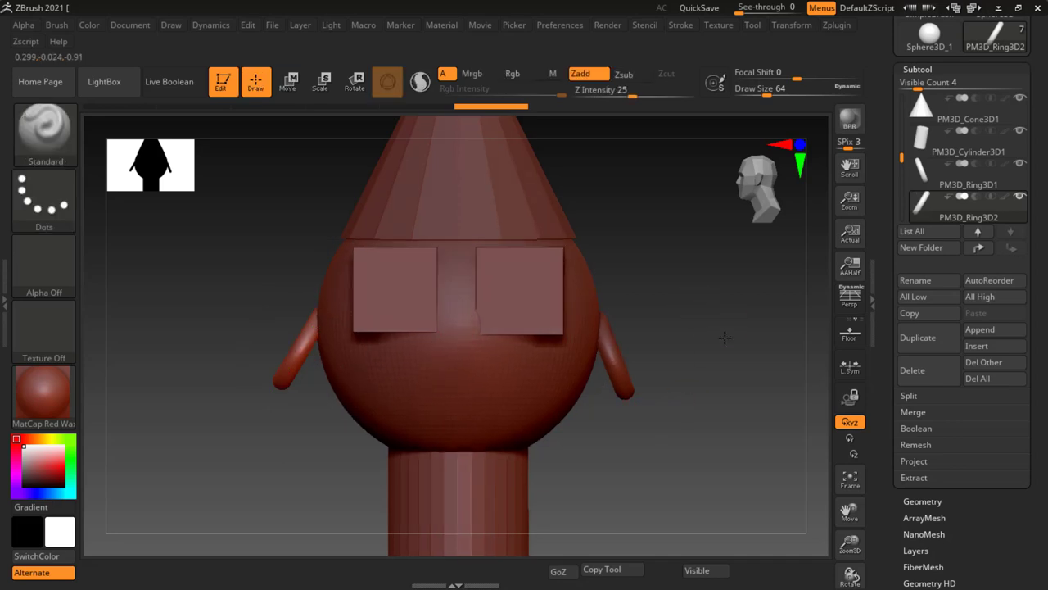
mouse_move(696, 309)
left_mouse_down()
mouse_move(755, 358)
mouse_move(707, 337)
mouse_move(732, 357)
mouse_move(693, 372)
mouse_move(662, 407)
mouse_move(668, 374)
left_mouse_up()
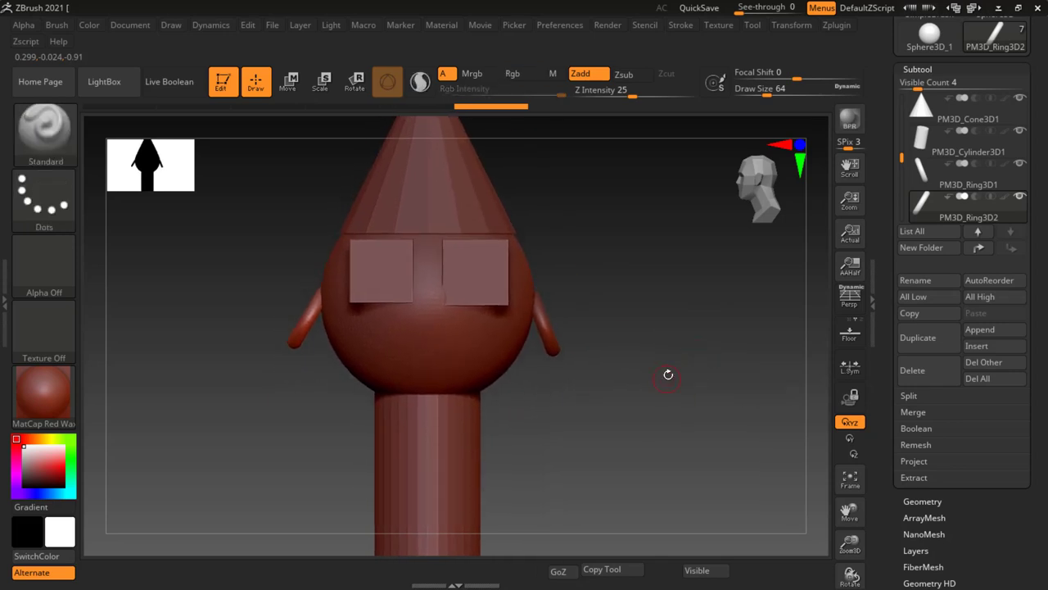
mouse_move(397, 352)
left_mouse_down()
mouse_move(718, 389)
mouse_move(687, 384)
left_mouse_up()
left_click(997, 334)
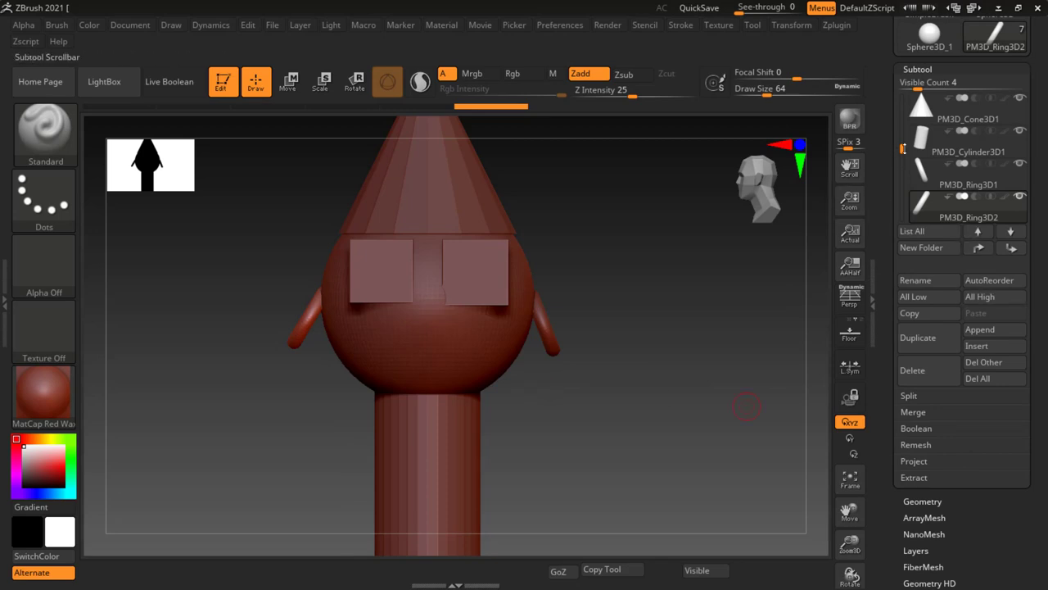
left_click_drag(902, 150, 903, 173)
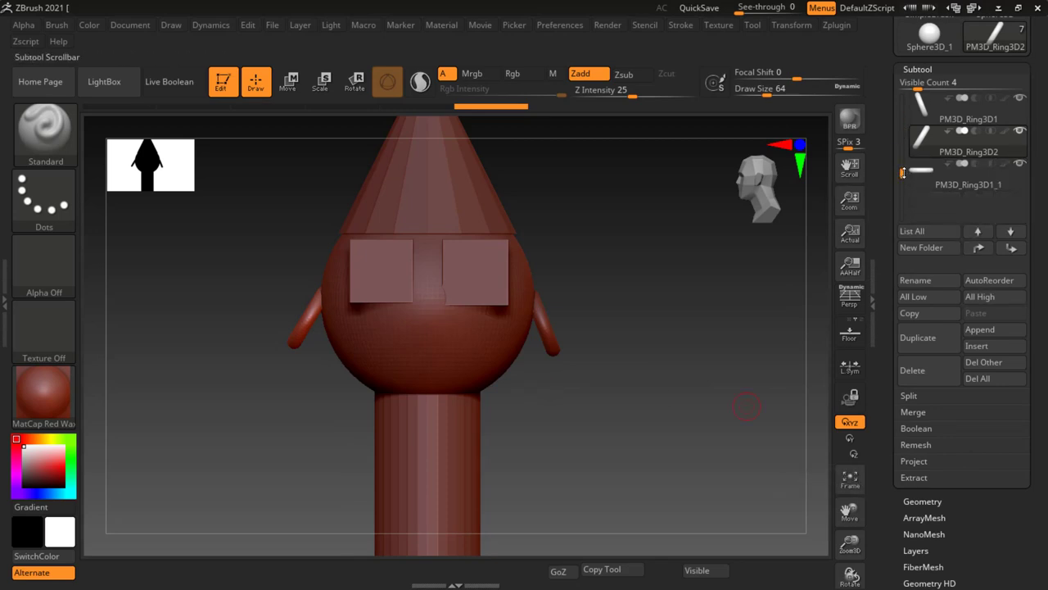
left_click(986, 183)
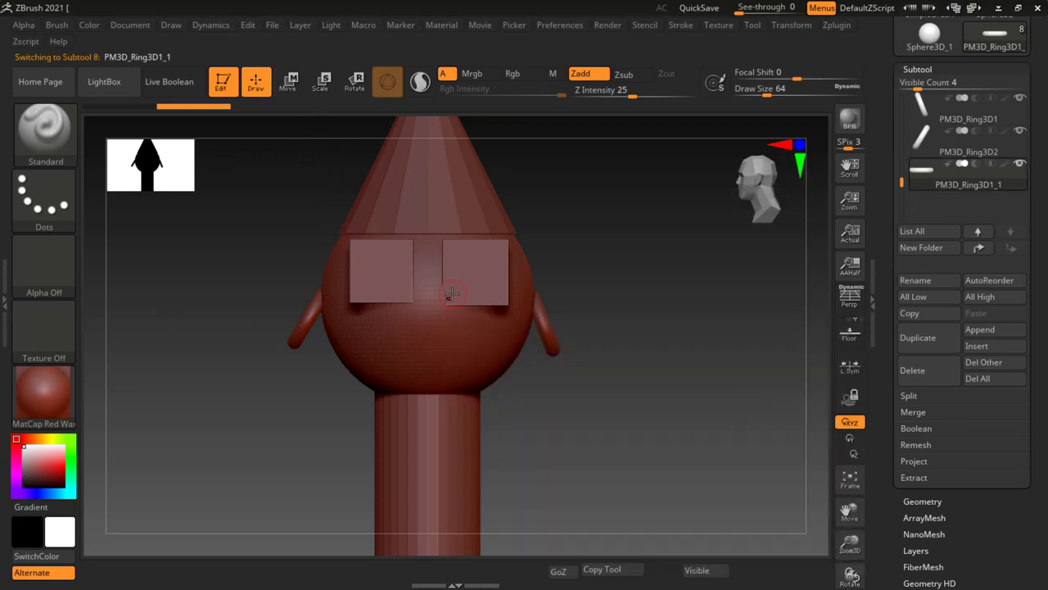
- With the Move gizmo, bring the new ring down the face and adjust its length
left_click(293, 85)
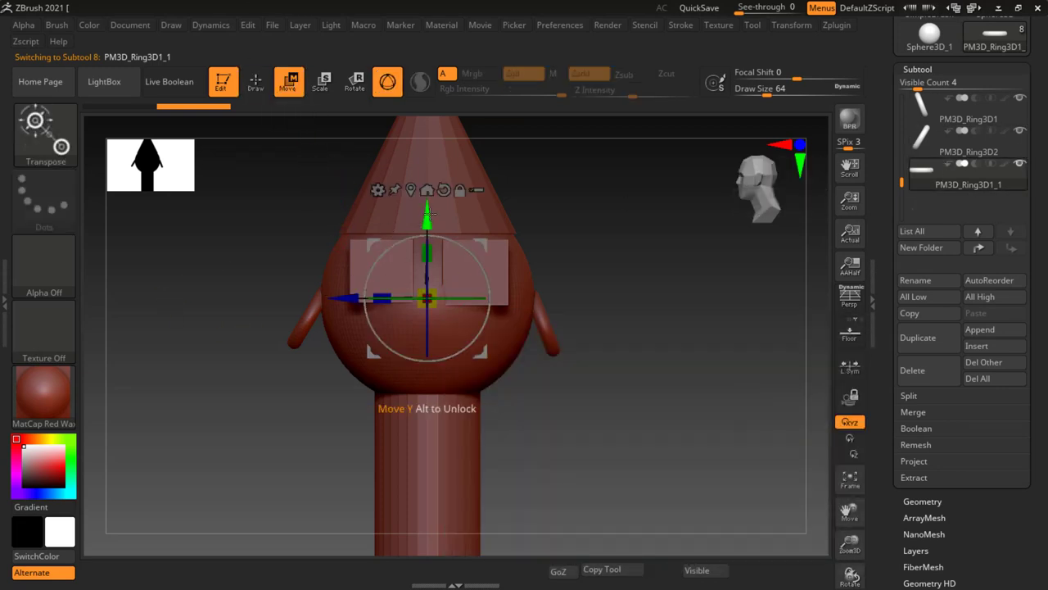
left_click_drag(427, 215, 427, 268)
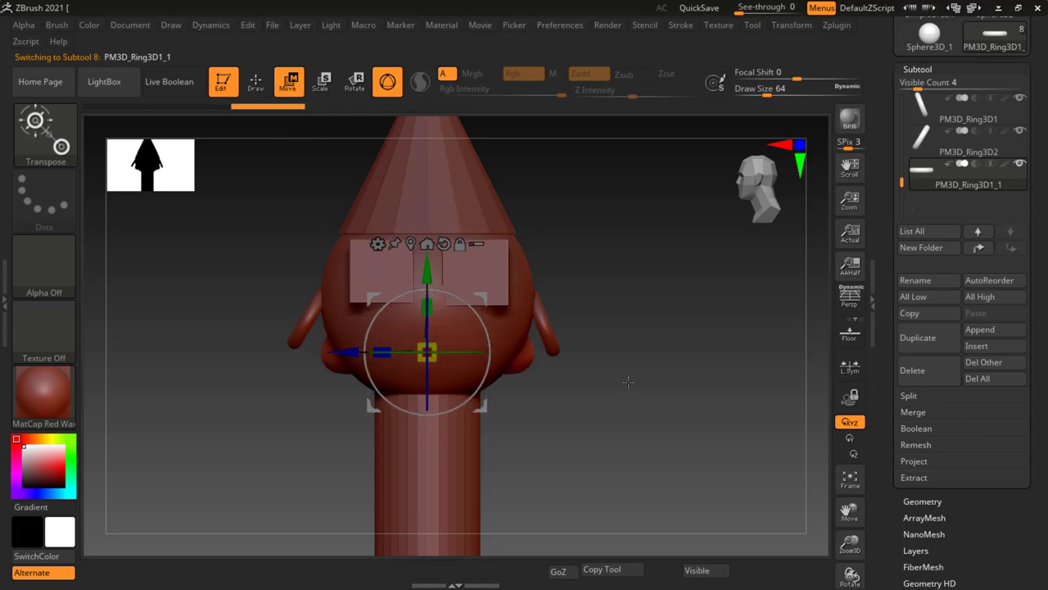
left_click_drag(628, 381, 603, 383)
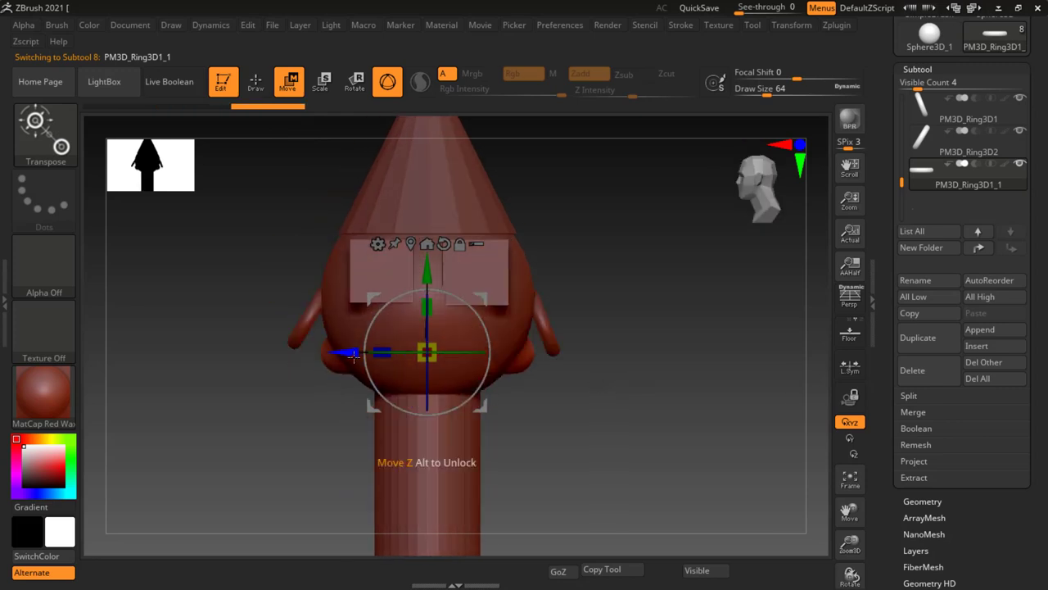
left_click_drag(351, 351, 236, 361)
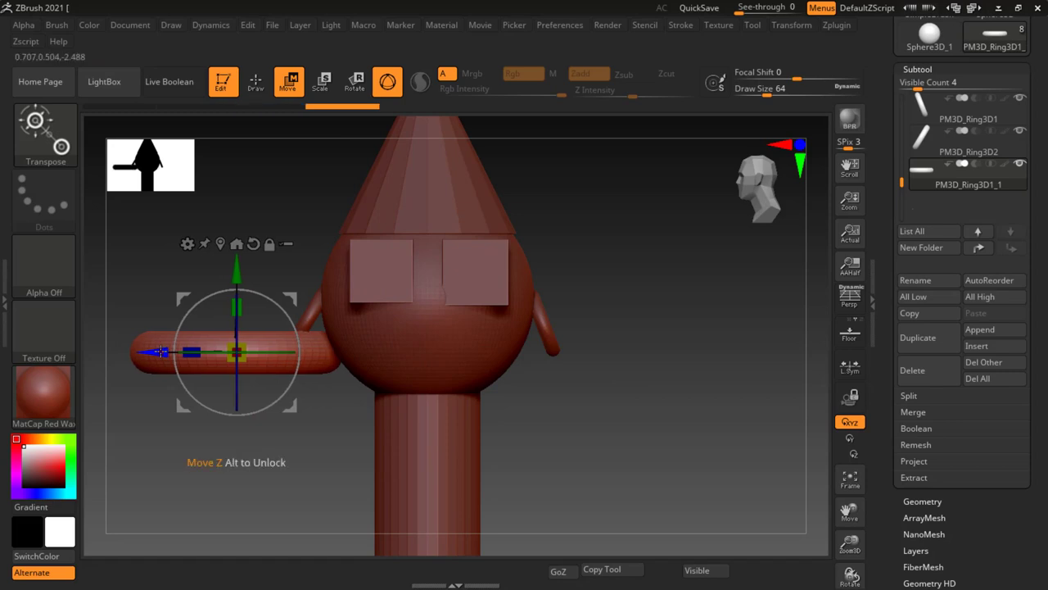
mouse_move(242, 357)
left_mouse_down()
mouse_move(162, 354)
mouse_move(224, 352)
left_mouse_up()
mouse_move(394, 491)
left_mouse_down()
mouse_move(364, 516)
mouse_move(382, 512)
left_mouse_up()
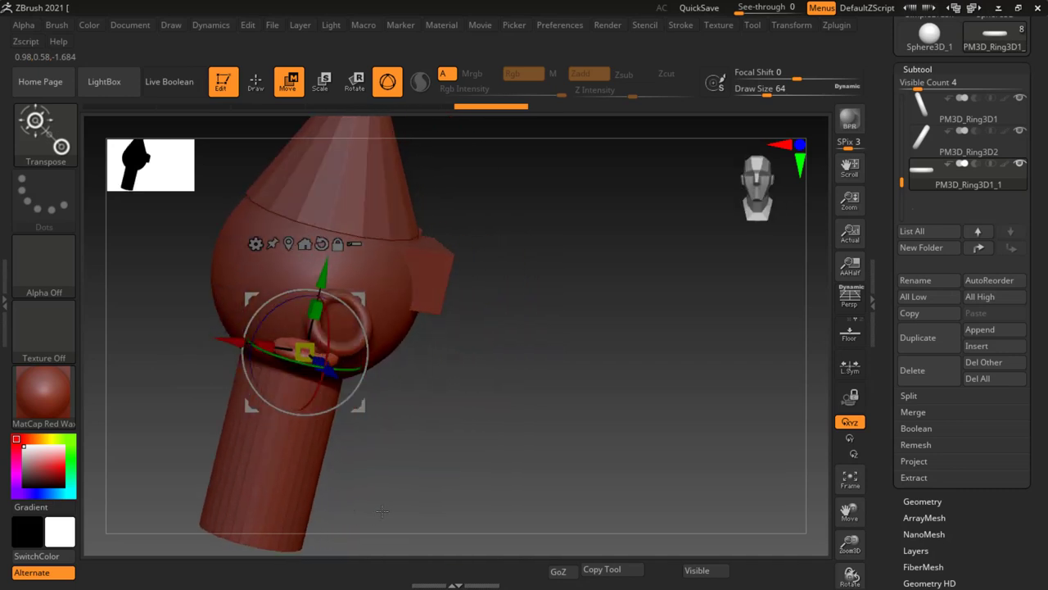
mouse_move(475, 430)
left_mouse_down()
mouse_move(572, 390)
mouse_move(565, 442)
left_mouse_up()
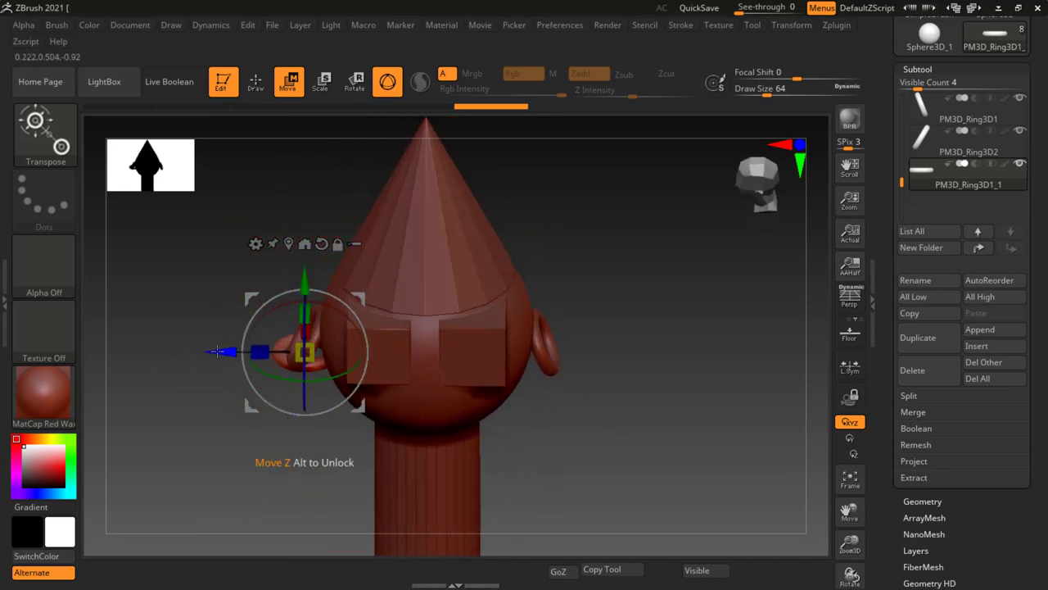
left_click_drag(217, 352, 341, 352)
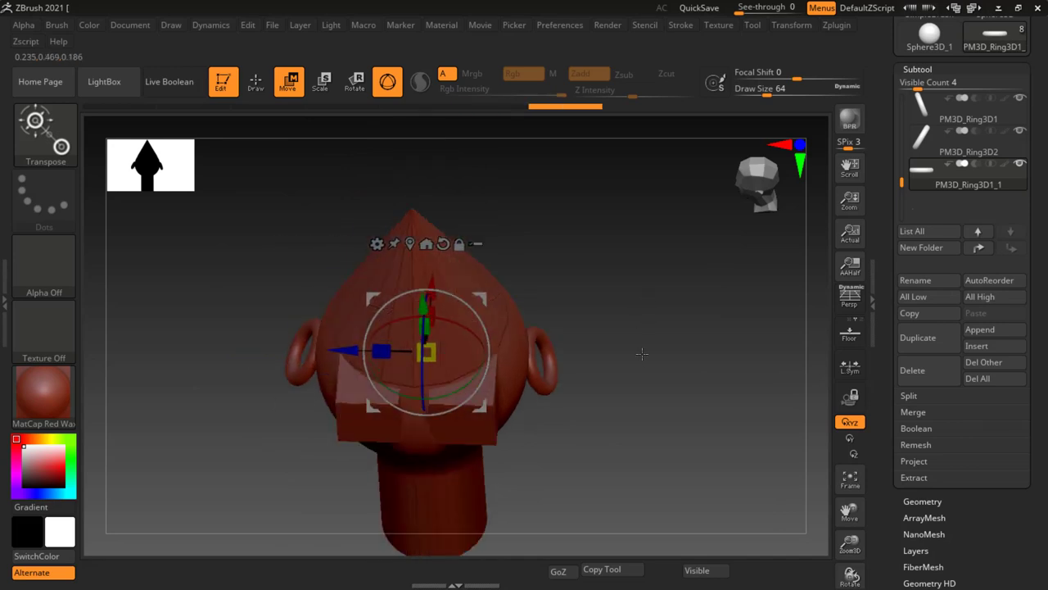
- Centre the ring on the lower face beneath the eyes and tilt it as a mouth
left_click_drag(642, 353, 638, 311)
left_click_drag(427, 271, 427, 455)
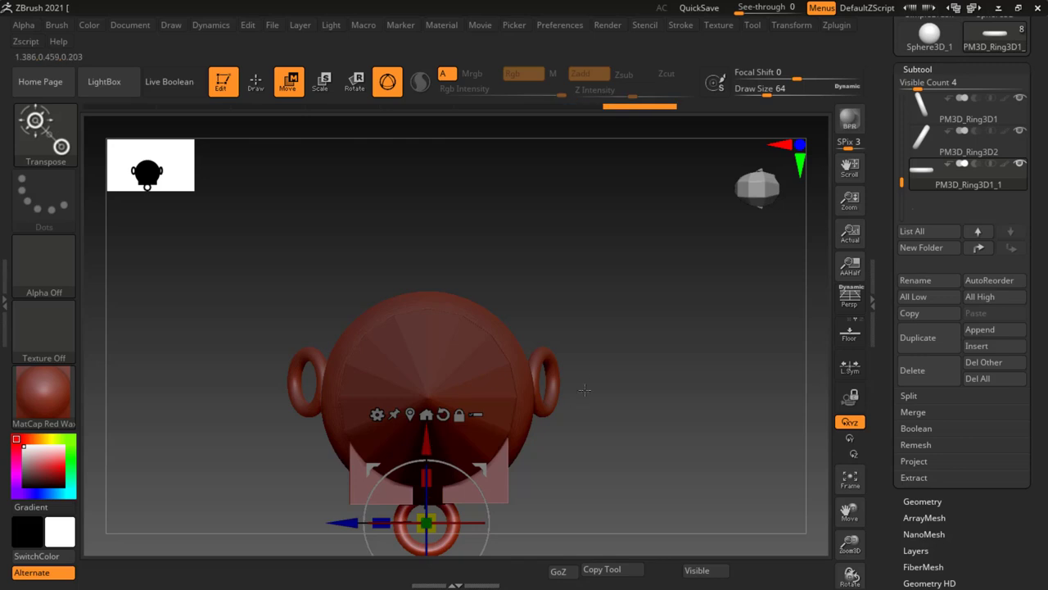
mouse_move(585, 389)
left_mouse_down()
mouse_move(603, 312)
mouse_move(494, 327)
left_mouse_up()
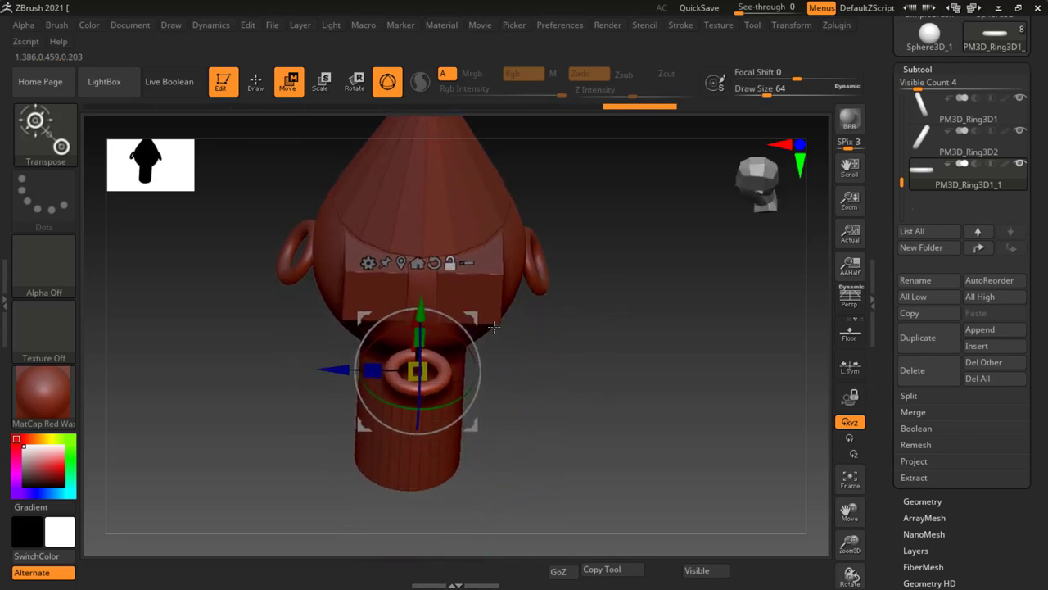
left_click_drag(420, 307, 417, 287)
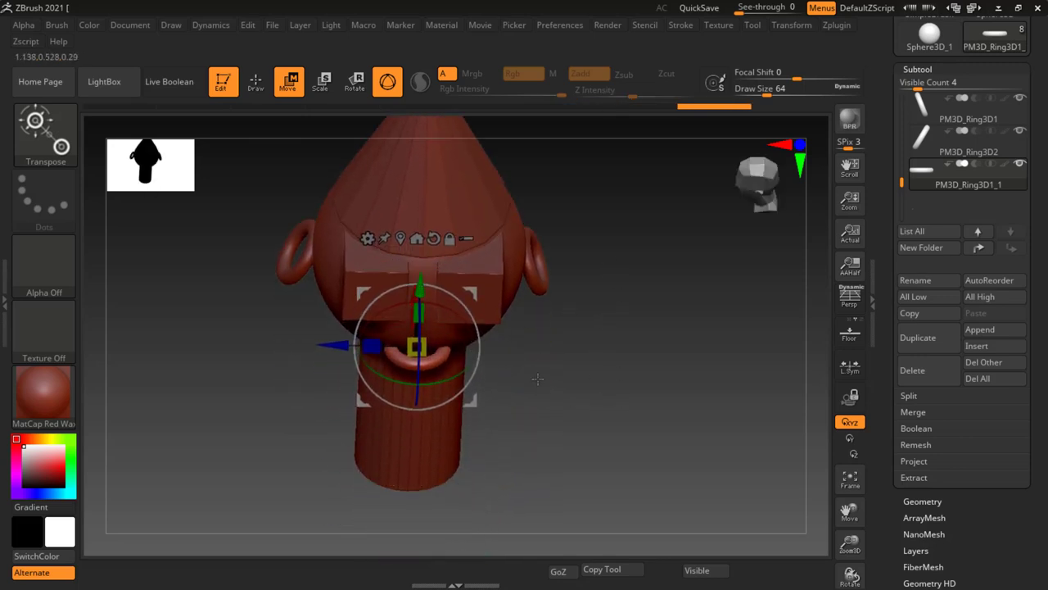
left_click_drag(573, 385, 524, 344)
left_click_drag(450, 279, 453, 270)
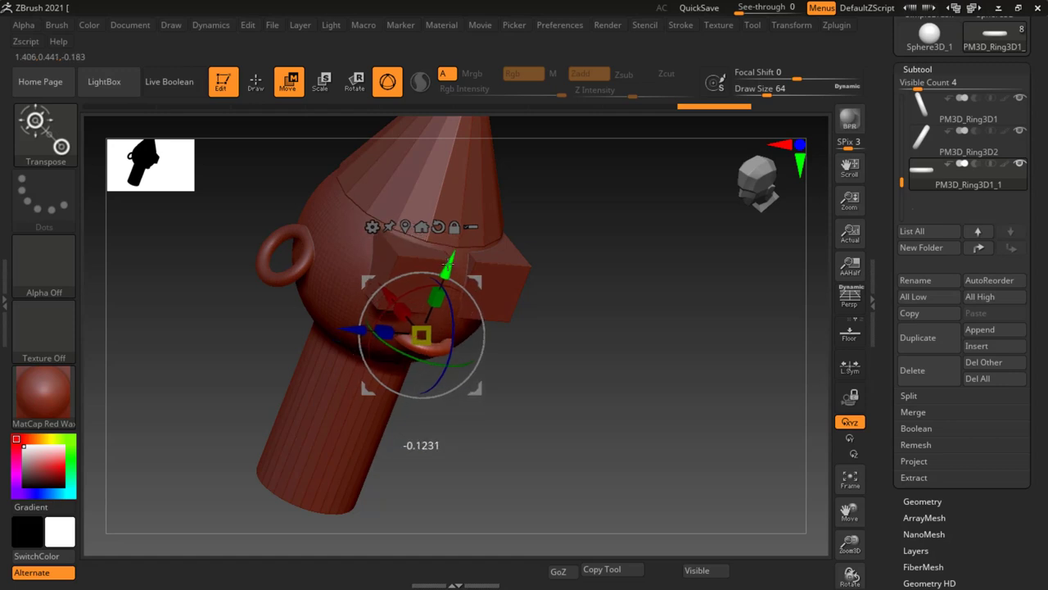
mouse_move(565, 410)
right_mouse_down("ctrl")
mouse_move(592, 446)
mouse_move(593, 401)
right_mouse_up("ctrl")
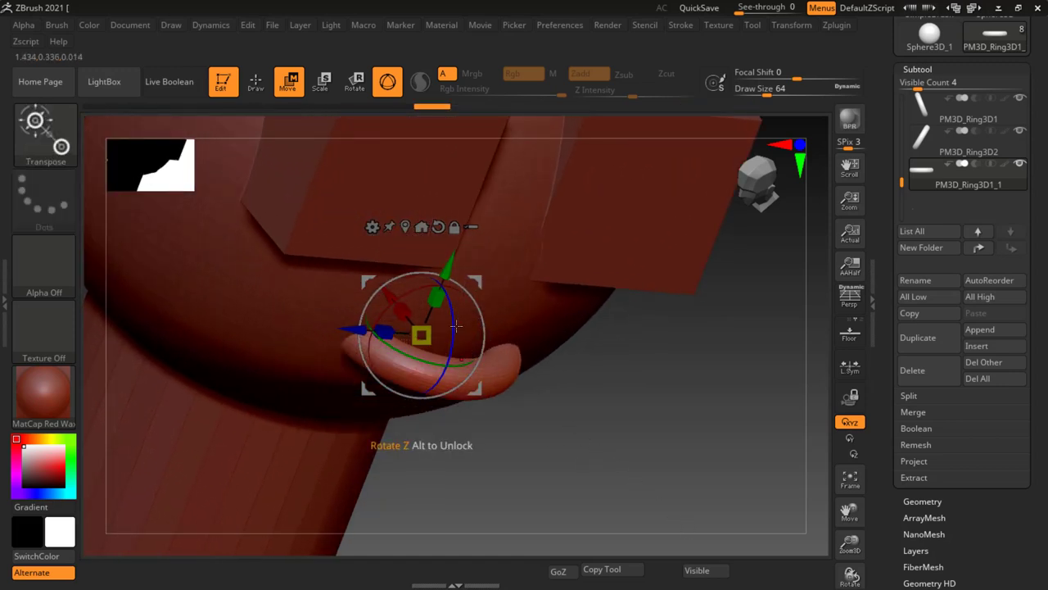
mouse_move(452, 317)
left_mouse_down()
mouse_move(443, 305)
mouse_move(451, 427)
left_mouse_up()
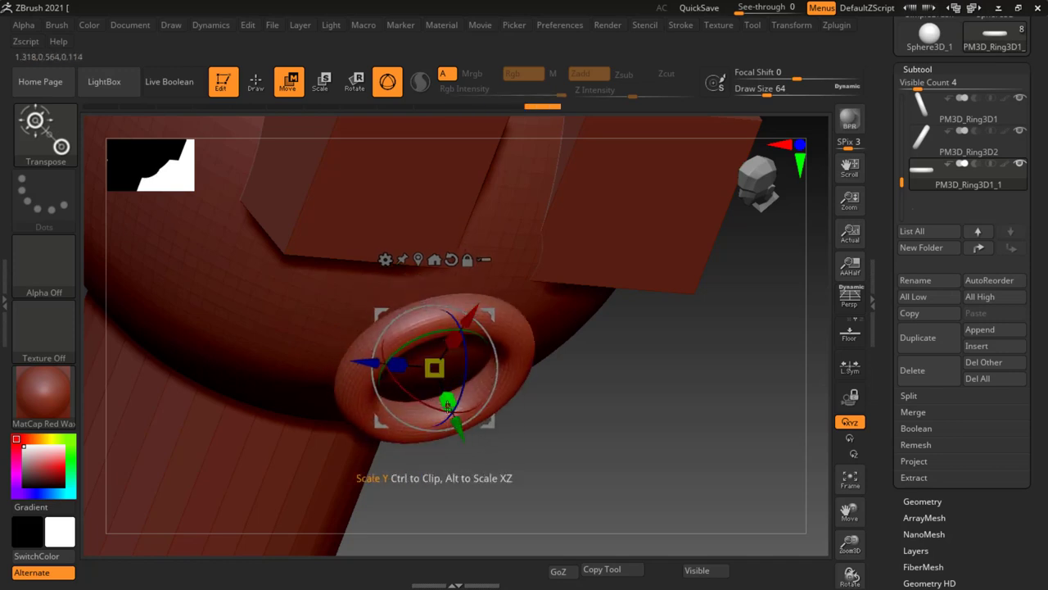
- Rotate, shrink and stretch the ring into a wider oval mouth, raising it slightly
left_click_drag(466, 367, 466, 374)
left_click_drag(559, 422, 492, 384, "shift")
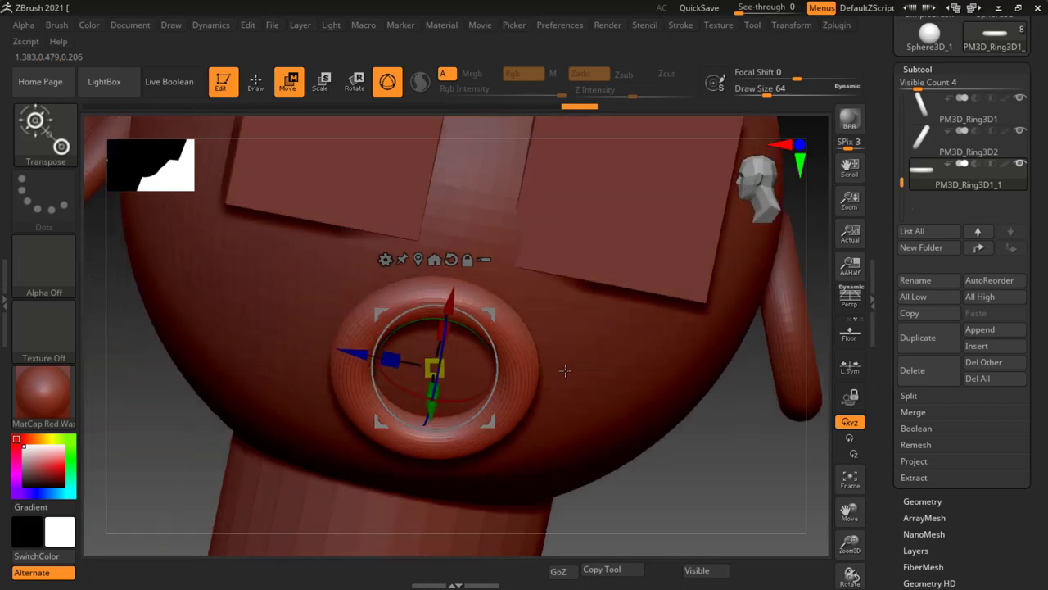
left_click_drag(450, 332, 376, 370)
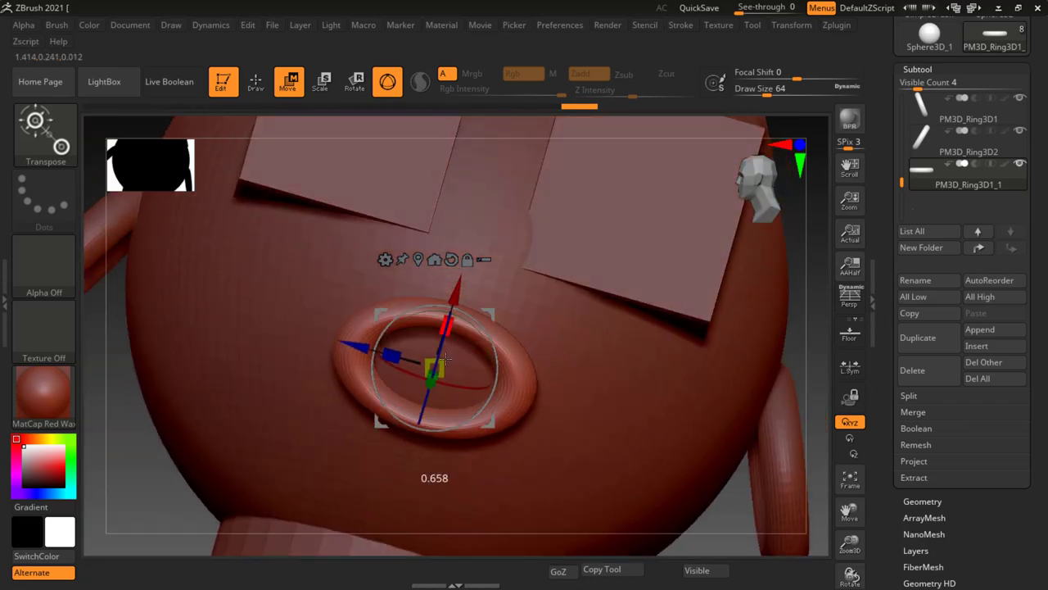
right_click_drag(376, 369, 297, 374)
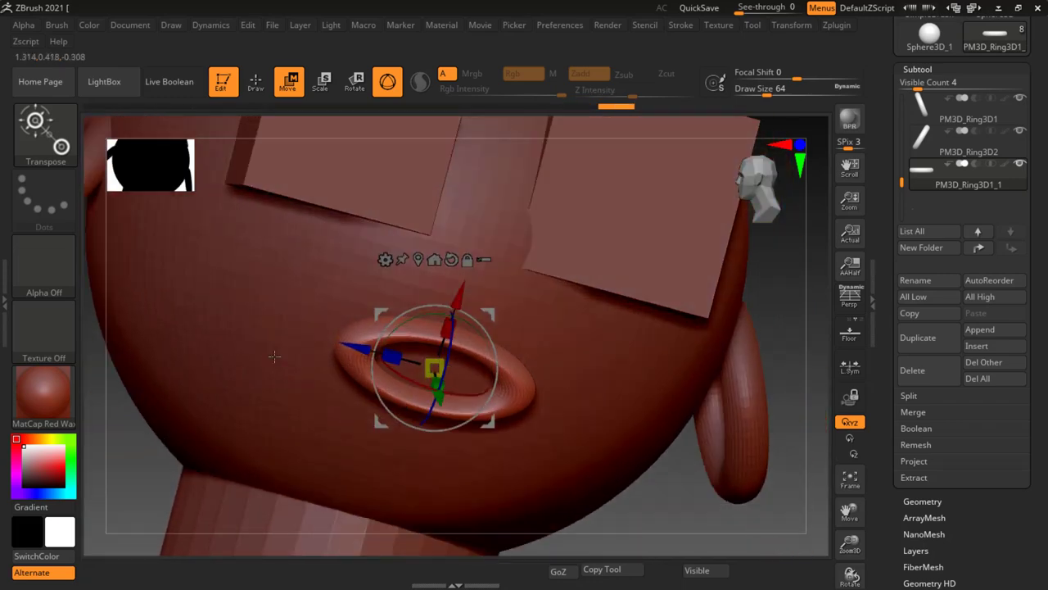
left_click_drag(383, 348, 363, 344)
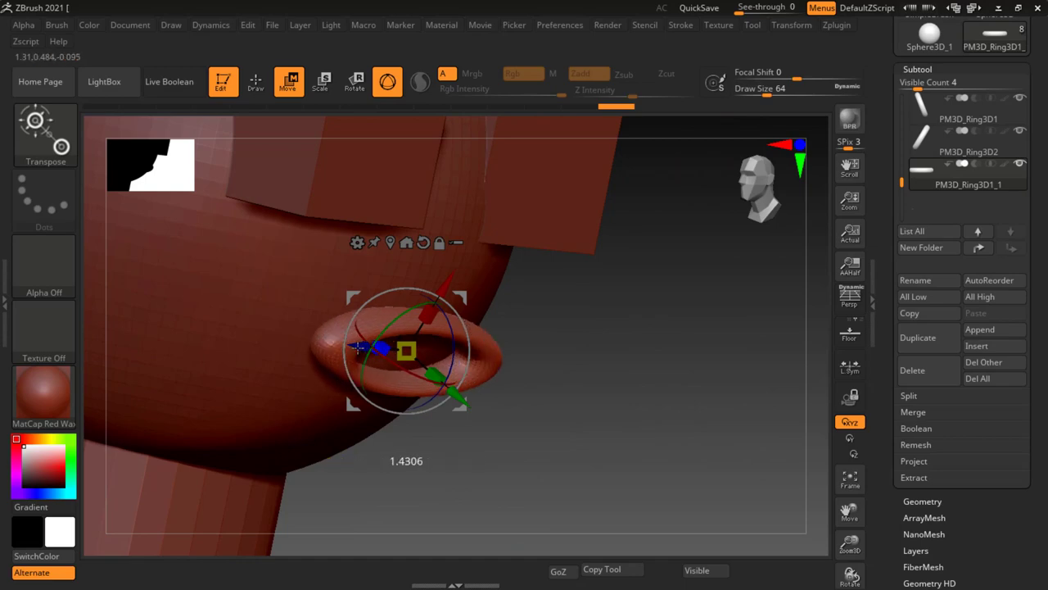
mouse_move(363, 345)
right_mouse_down()
mouse_move(550, 361)
mouse_move(594, 383)
mouse_move(532, 396)
mouse_move(498, 380)
right_mouse_up()
left_click_drag(464, 390, 480, 383)
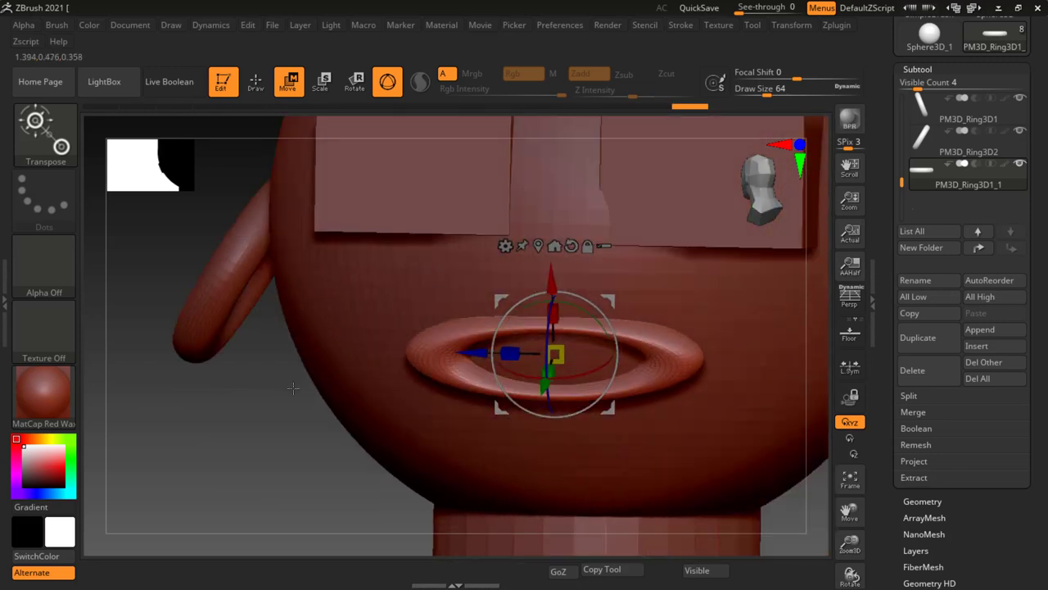
- Frame the whole model with F and return to Draw mode with Q
right_click_drag(235, 385, 767, 454)
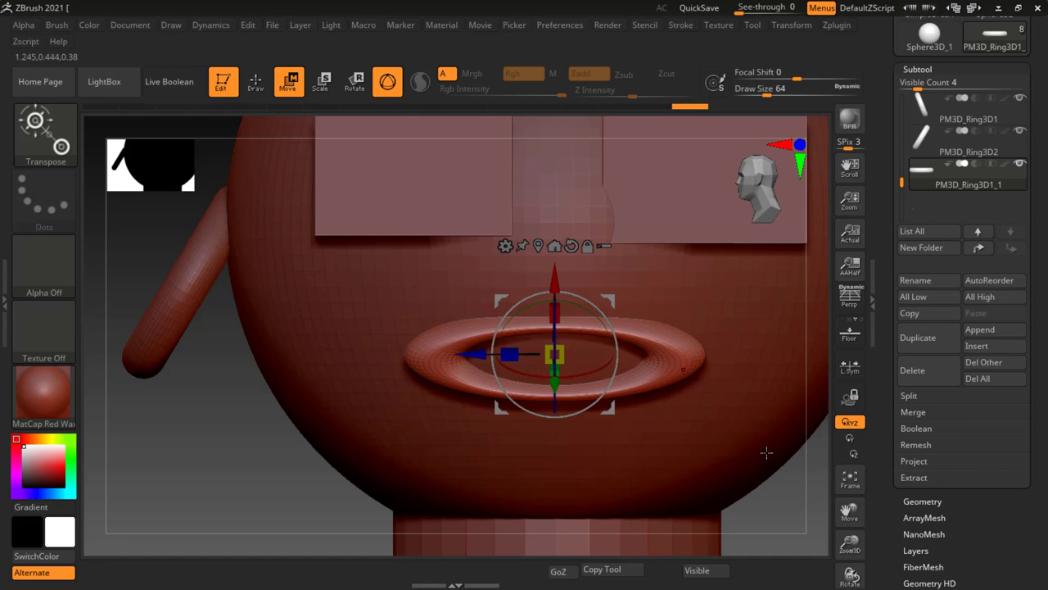
key("f")
key("q")
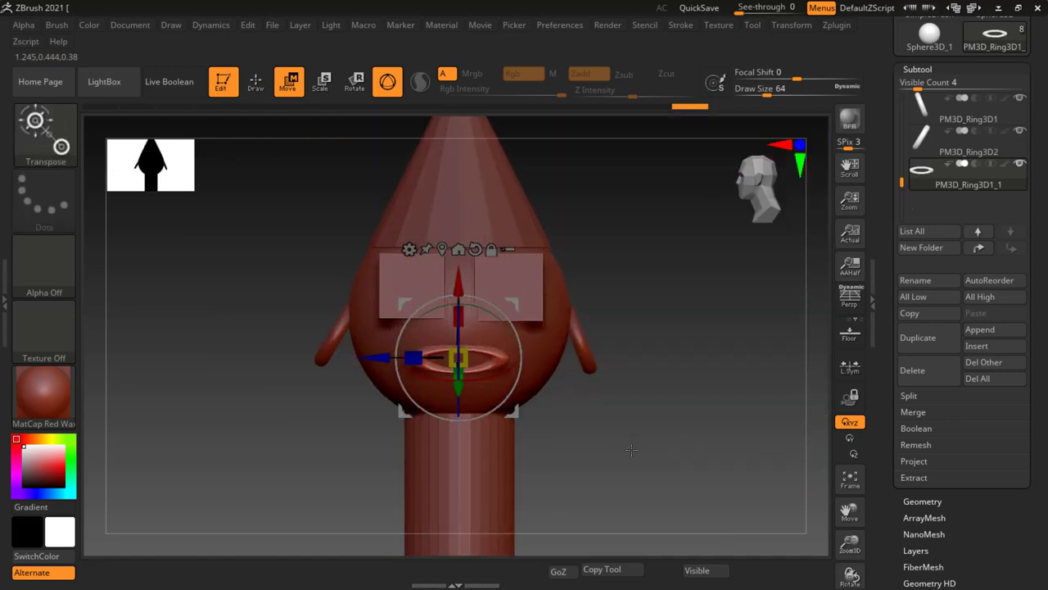
right_click_drag(689, 368, 659, 394)
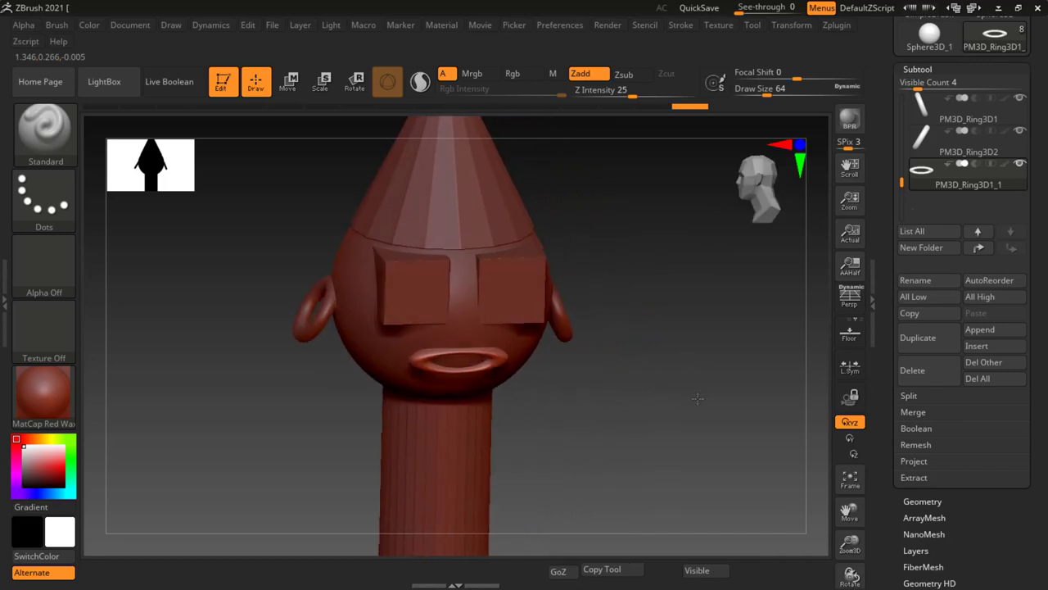
mouse_move(659, 394)
right_mouse_down("shift")
mouse_move(678, 359)
mouse_move(679, 416)
mouse_move(674, 376)
mouse_move(533, 484)
right_mouse_up("shift")
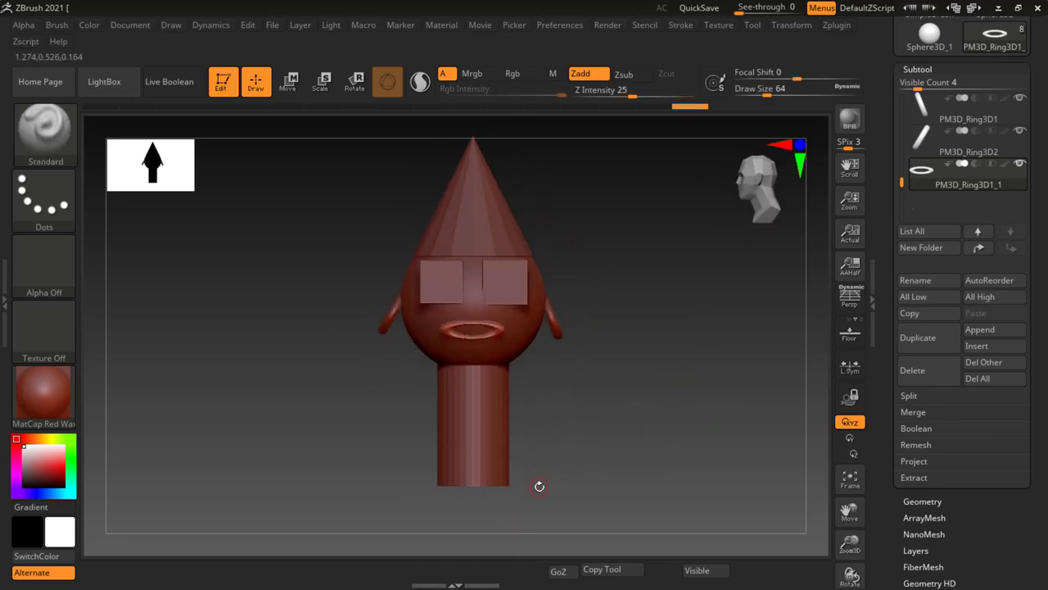
right_click_drag(574, 477, 565, 444, "alt")
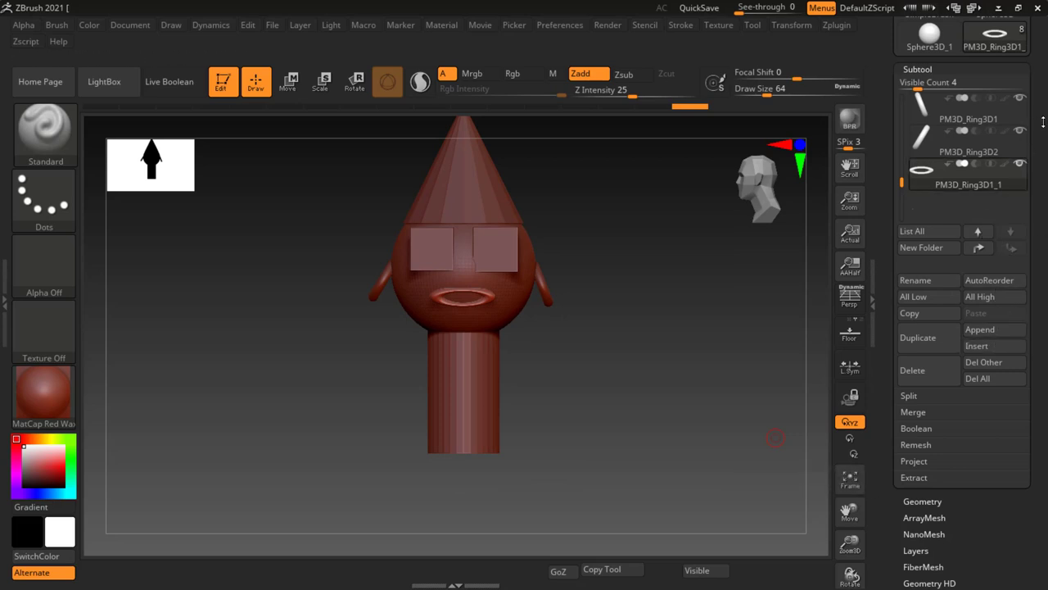
scroll(1040, 248, "up", 5)
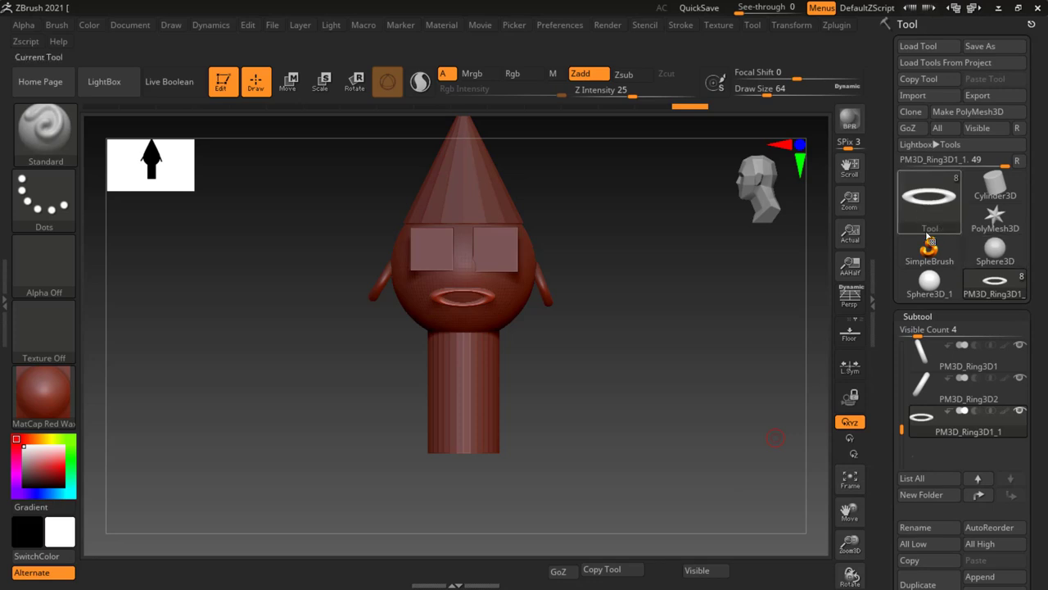
left_click(938, 228)
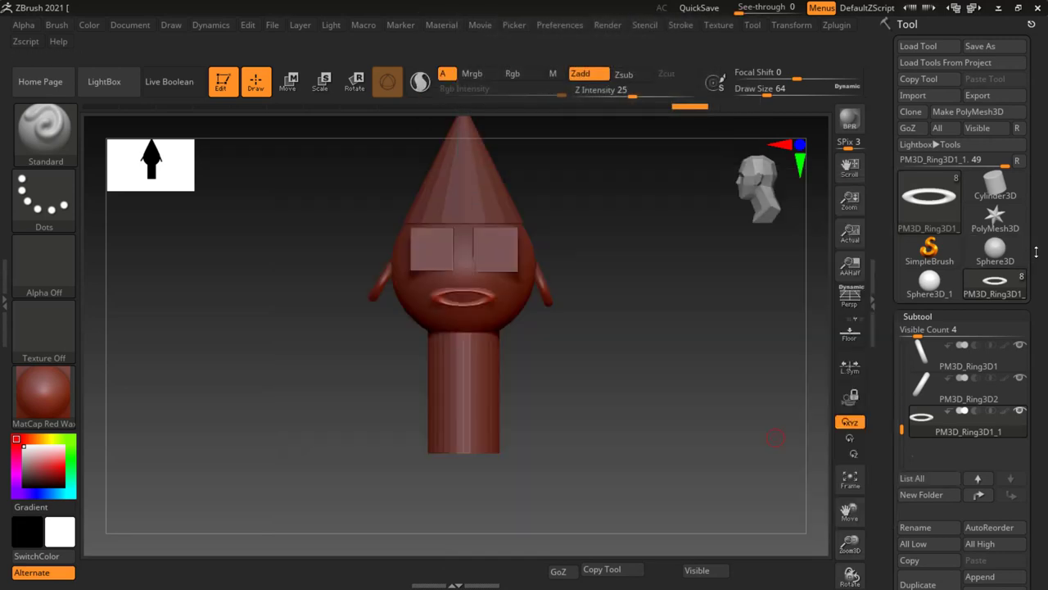
left_click_drag(1036, 251, 1037, 141)
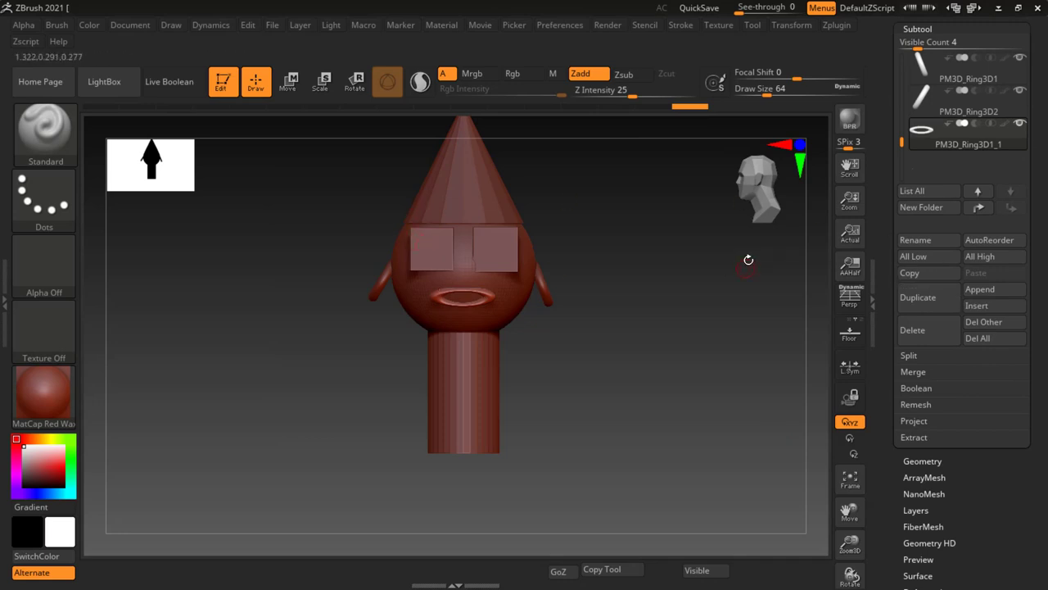
- Select the PM3D_Cylinder3D1 neck subtool in the list and scroll the tray to reach Delete
left_click_drag(1042, 143, 1042, 189)
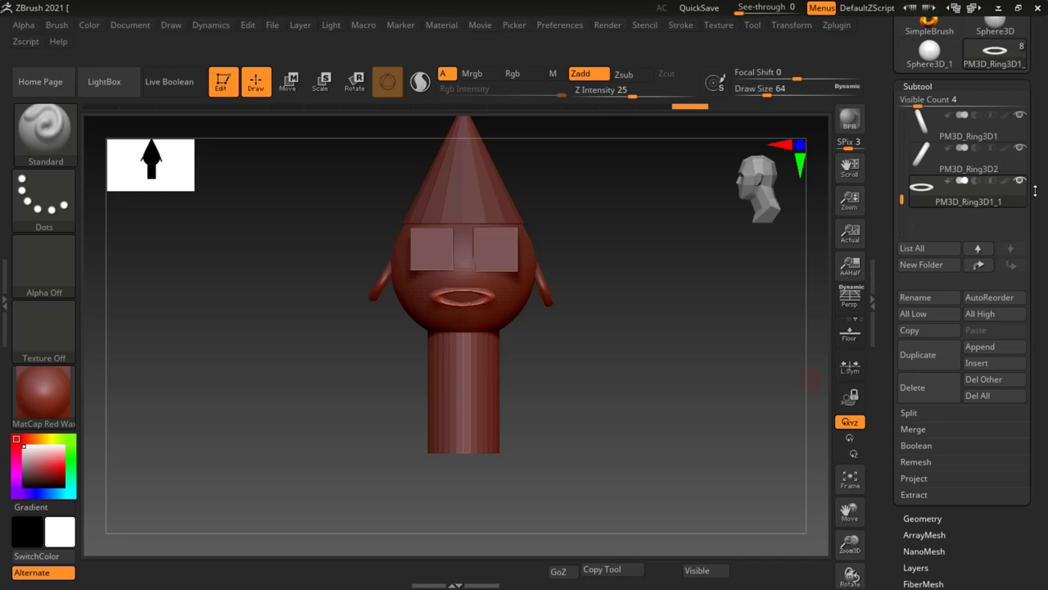
mouse_move(912, 204)
left_mouse_down()
mouse_move(911, 280)
mouse_move(902, 237)
left_mouse_up()
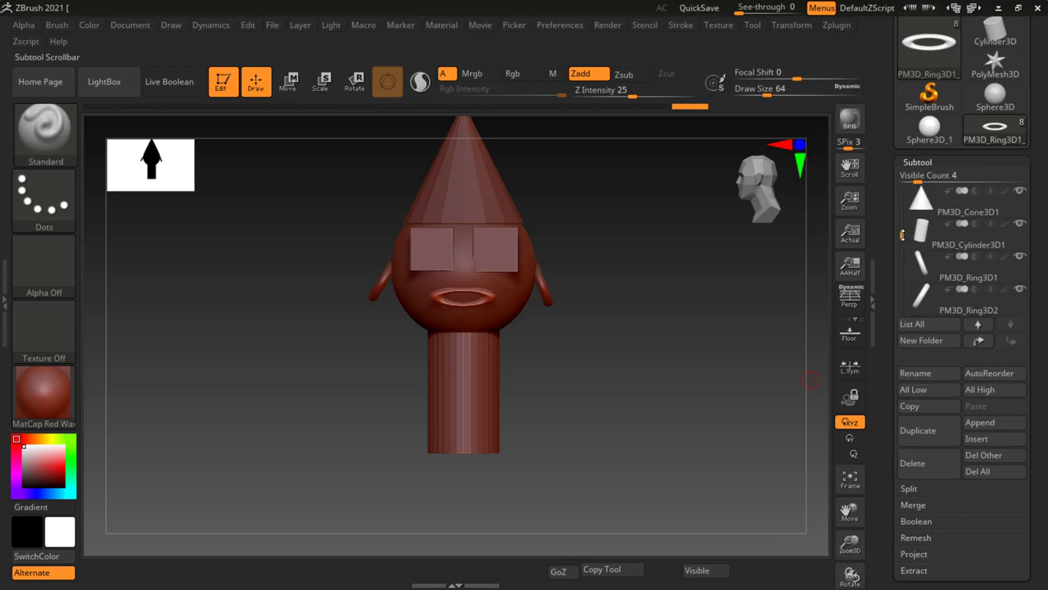
left_click(954, 242)
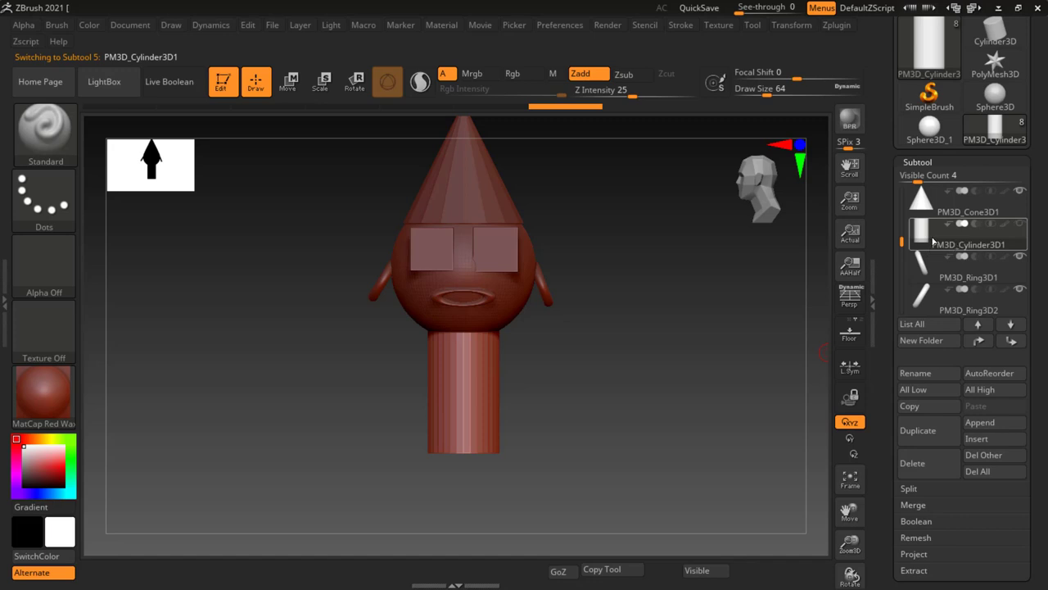
mouse_move(966, 236)
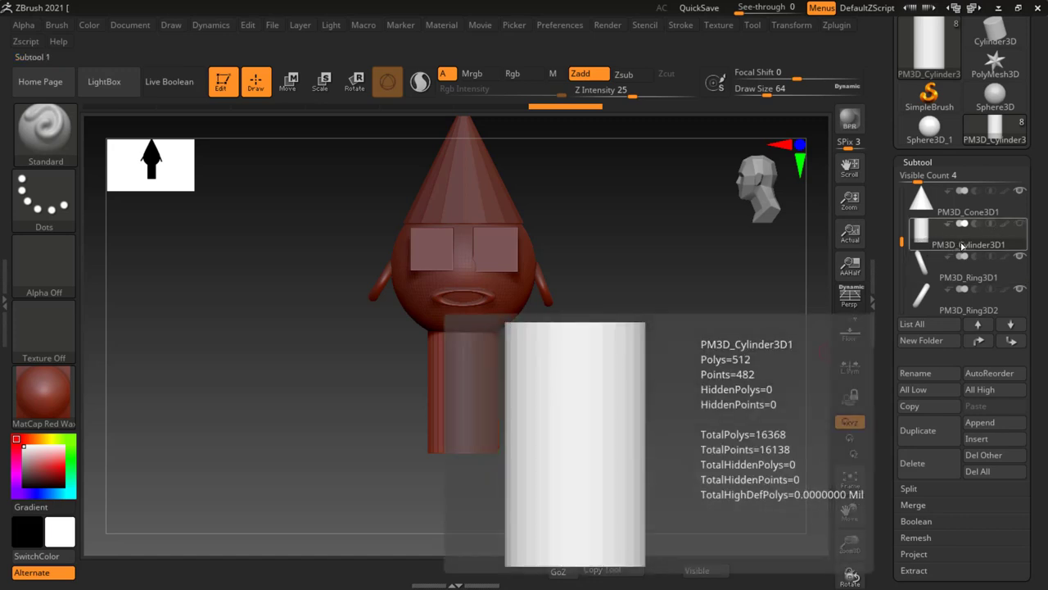
mouse_move(966, 270)
left_click(948, 272)
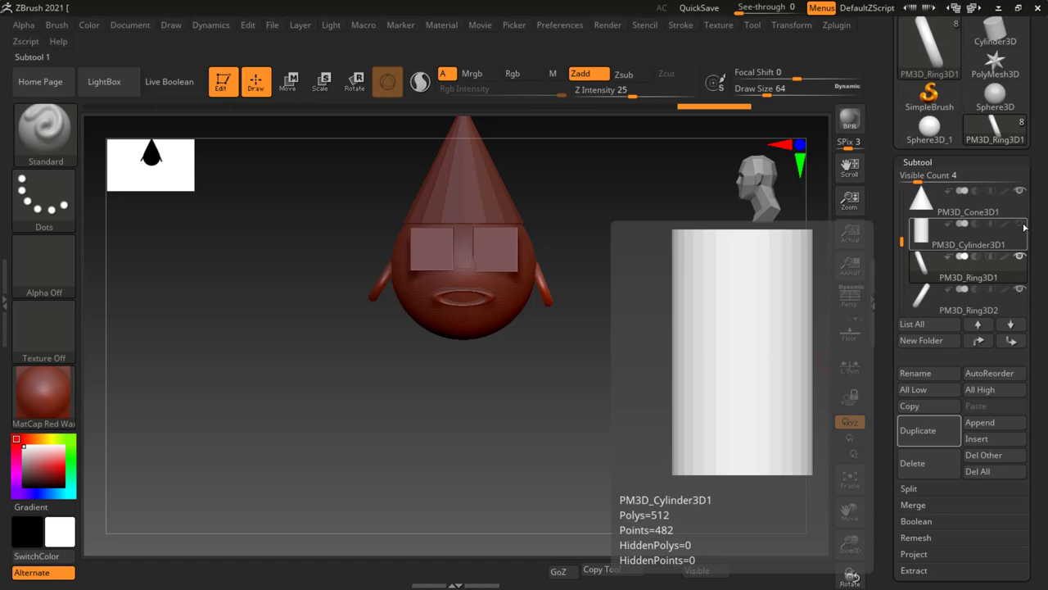
left_click(946, 243)
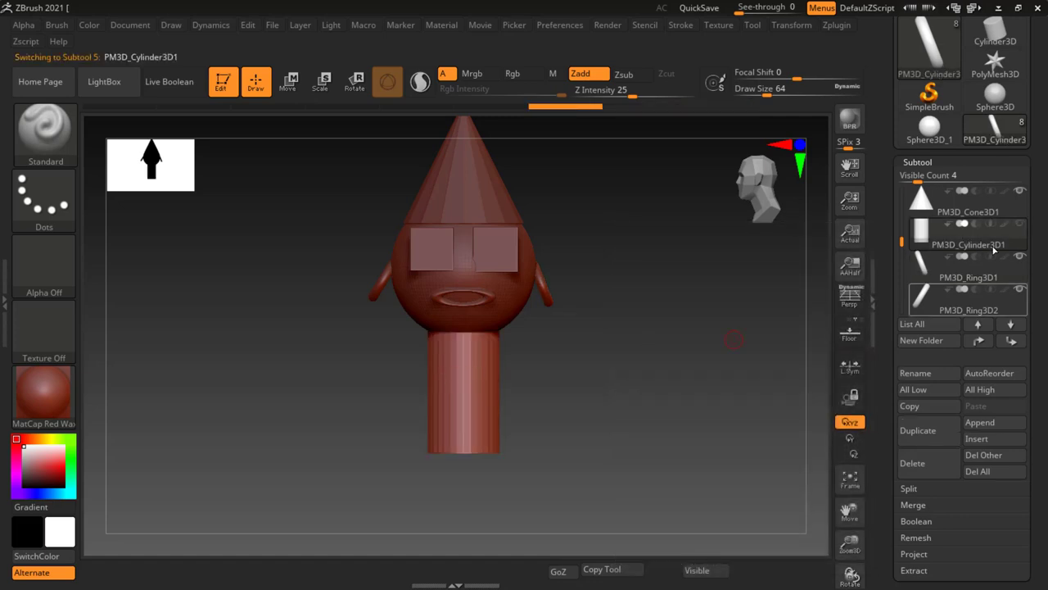
left_click(939, 309)
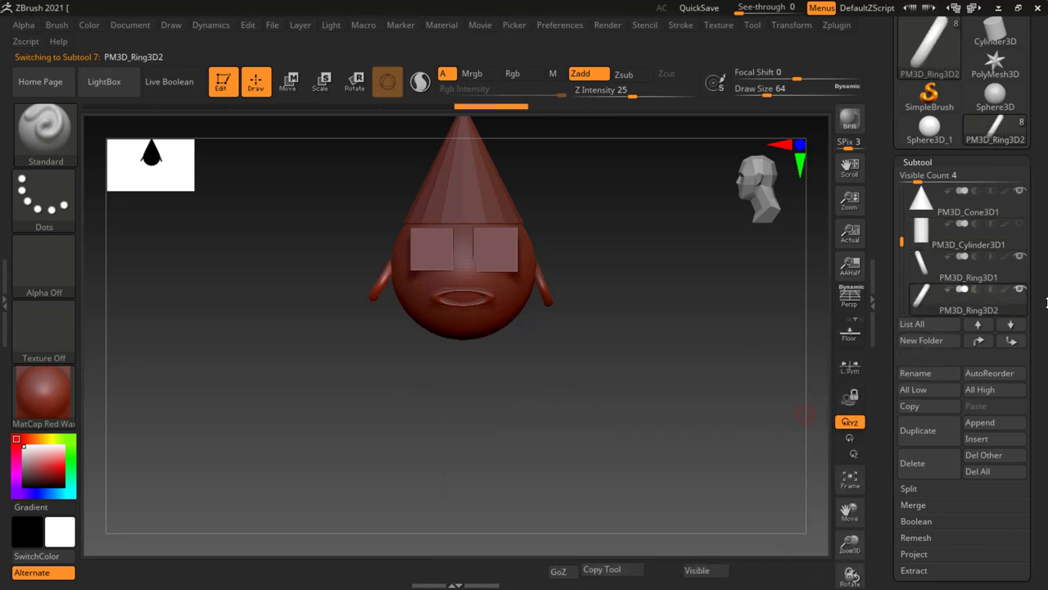
left_click_drag(1046, 302, 1046, 286)
key("Up")
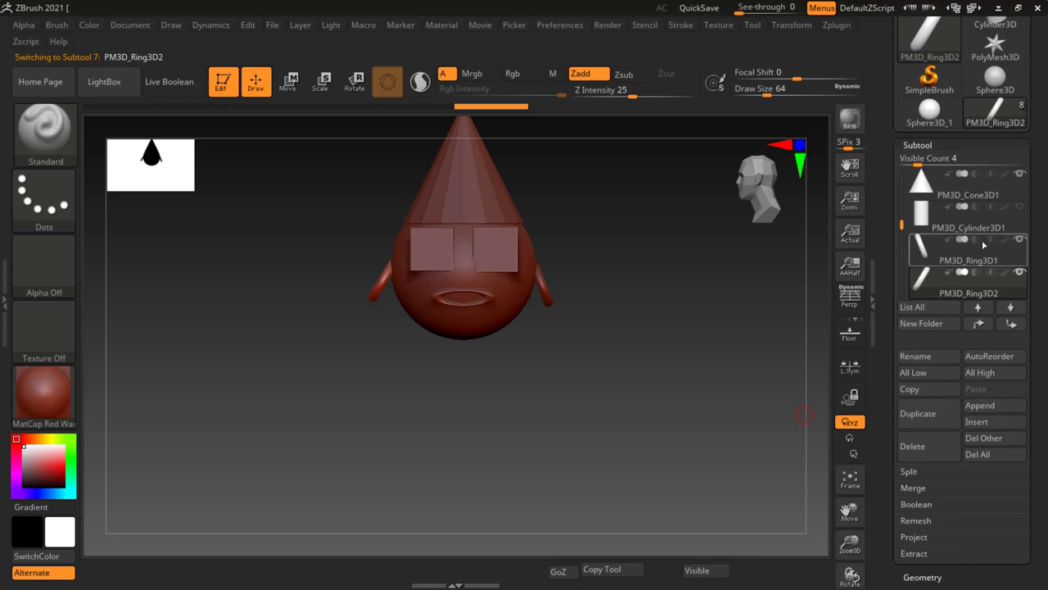
key("Up")
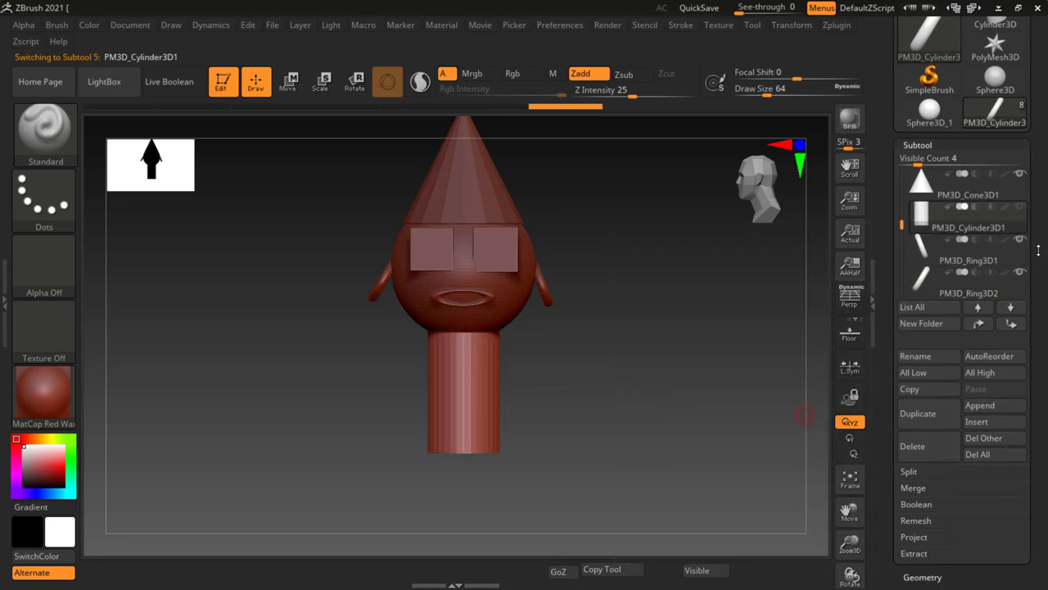
left_click_drag(1039, 239, 1038, 134)
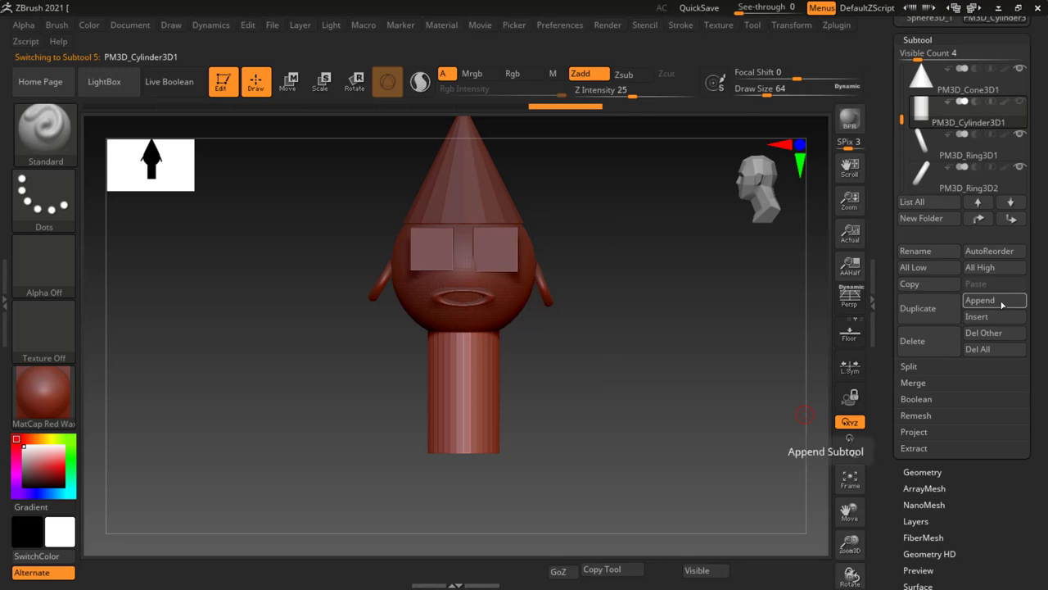
- Delete the PM3D_Cylinder3D1 neck subtool and select the second ring subtool
left_click(927, 344)
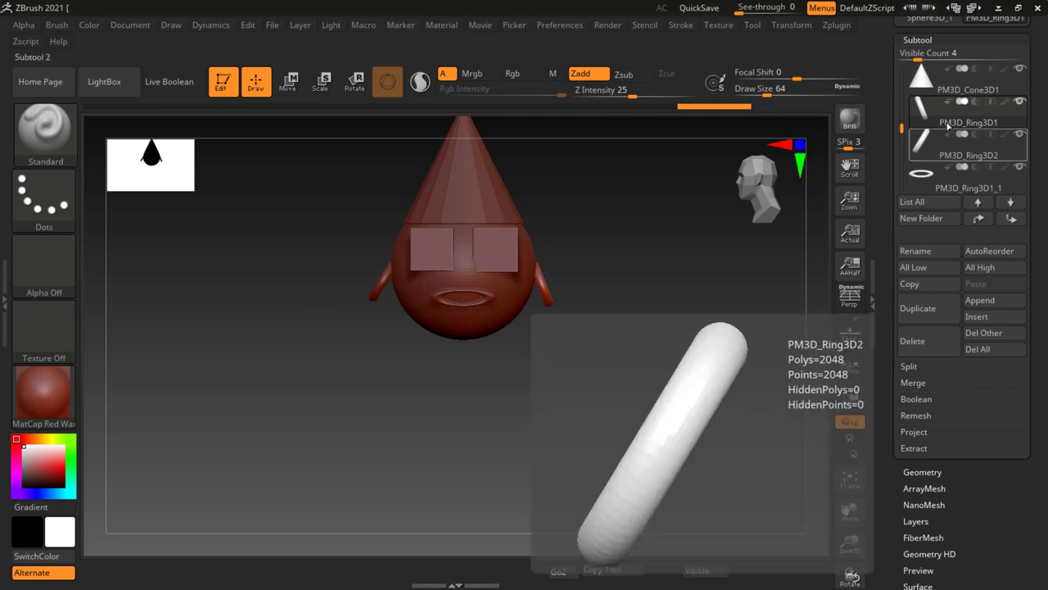
mouse_move(922, 142)
left_click(943, 158)
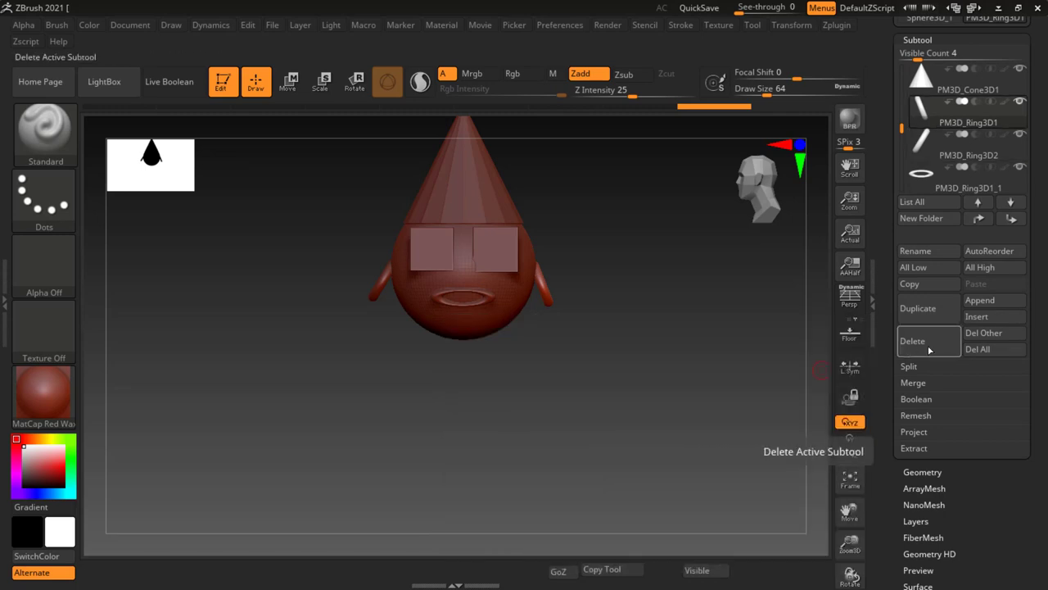
scroll(1046, 302, "up", 1)
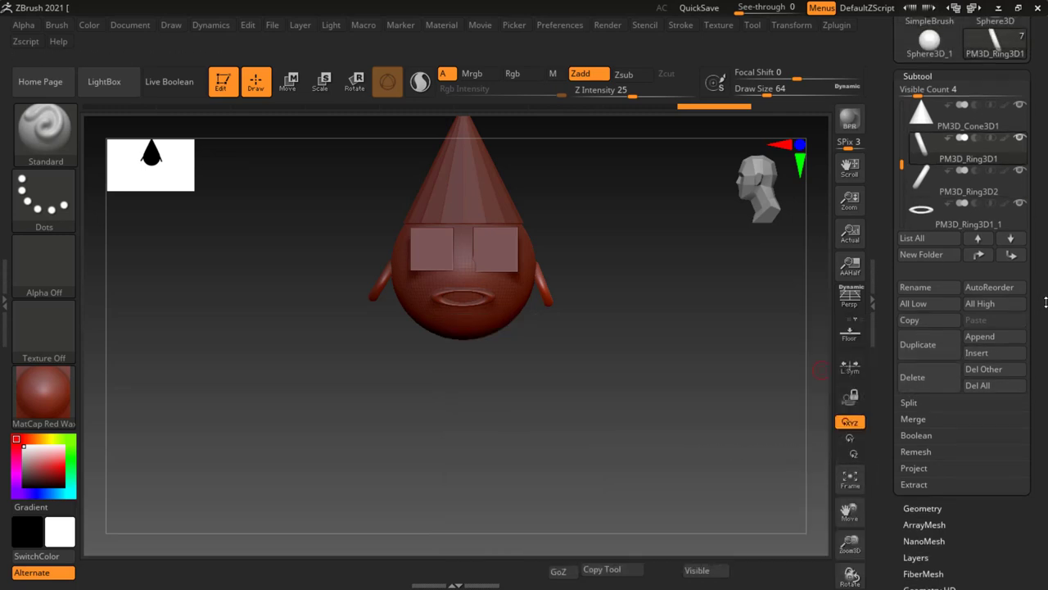
left_click_drag(1041, 196, 1046, 312)
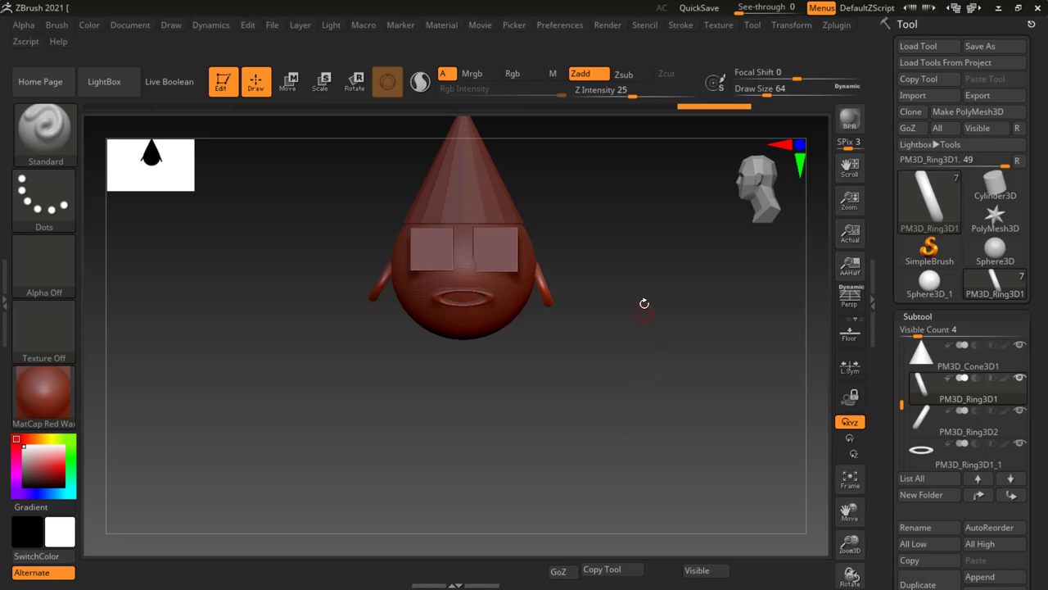
- Tilt, zoom and rotate the view to inspect the neckless head
left_click_drag(644, 302, 641, 376)
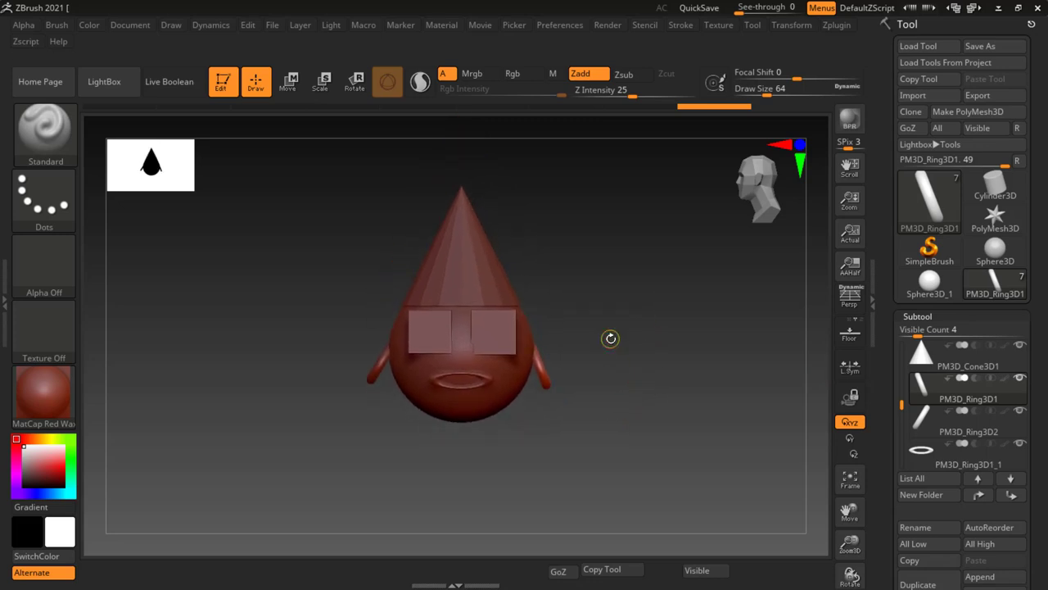
right_click_drag(608, 337, 654, 357, "ctrl")
left_click_drag(655, 357, 655, 388)
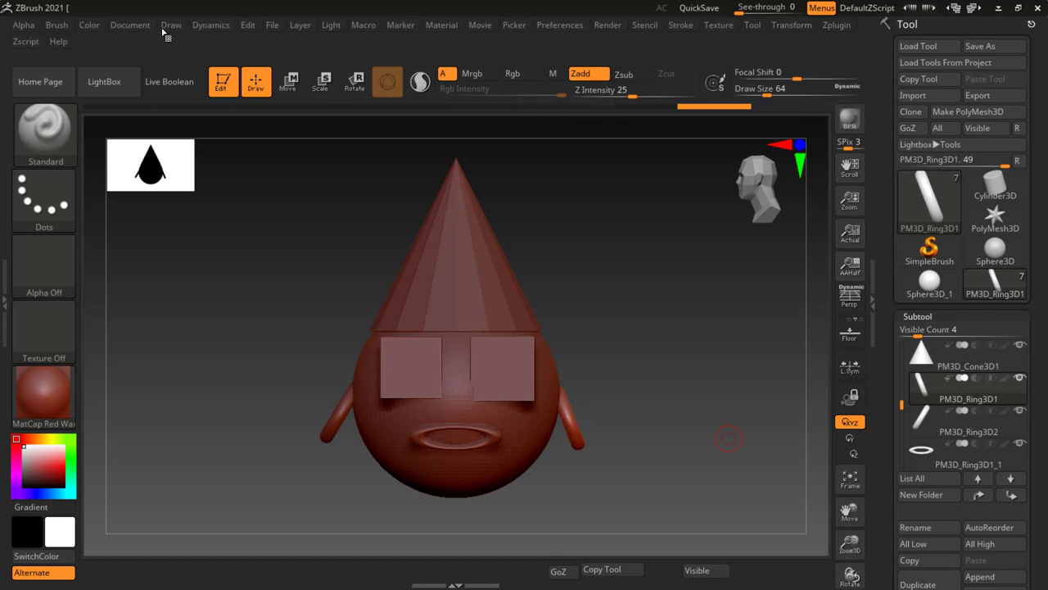
- Start saving the whole document through Document > Save
left_click(123, 29)
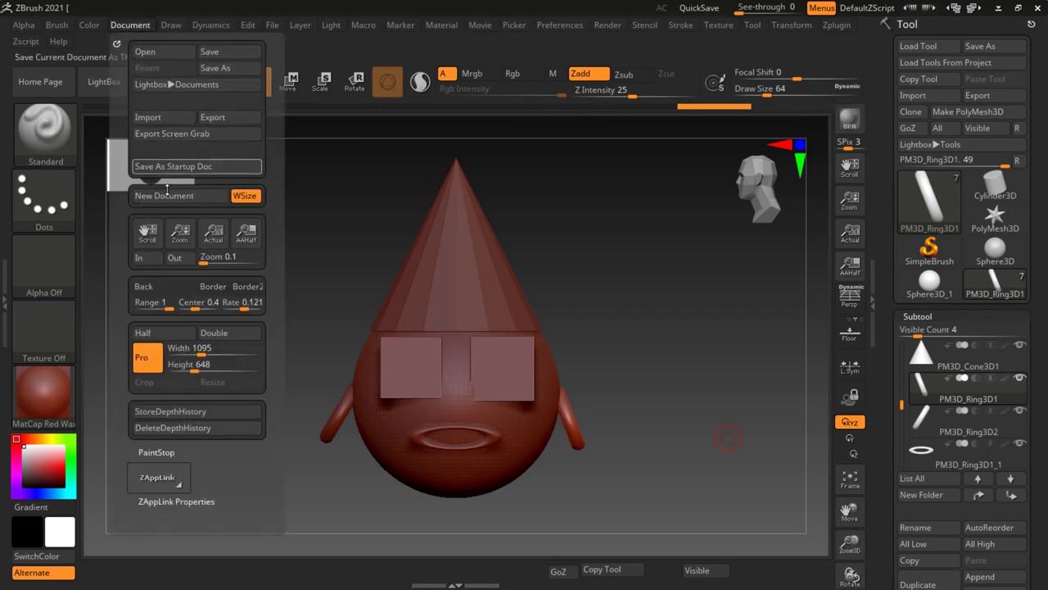
left_click(228, 54)
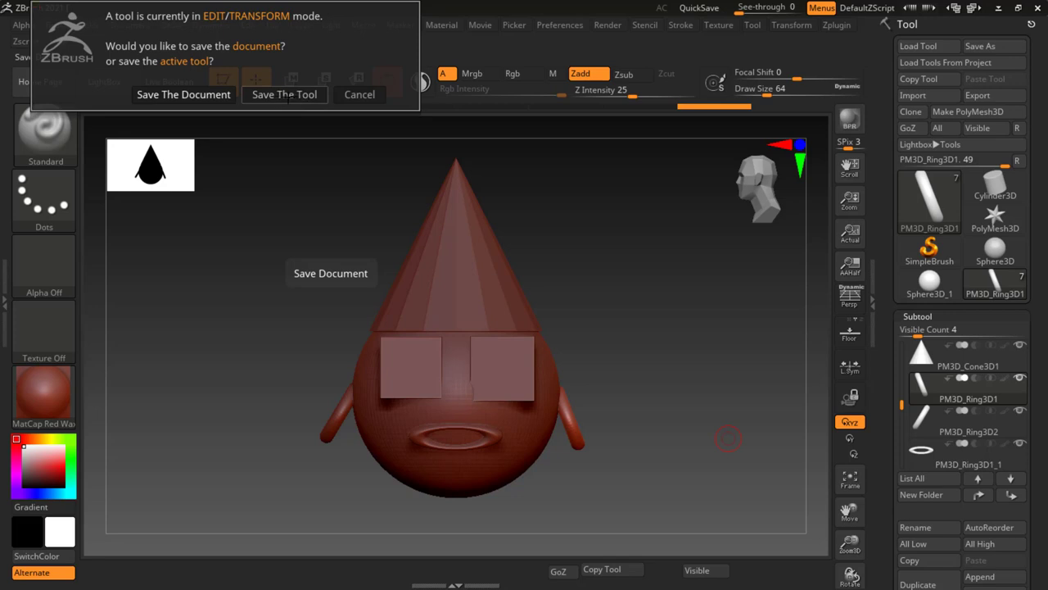
left_click(187, 97)
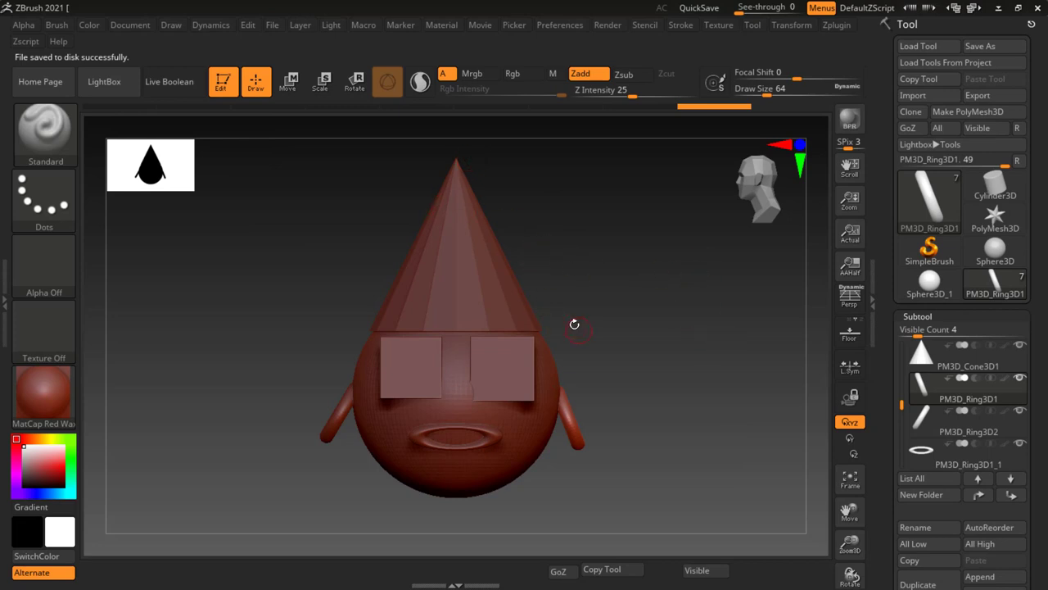
- Save the document to the Desktop as the ZDoc file 'jokar Cap' via Save As
left_click(140, 28)
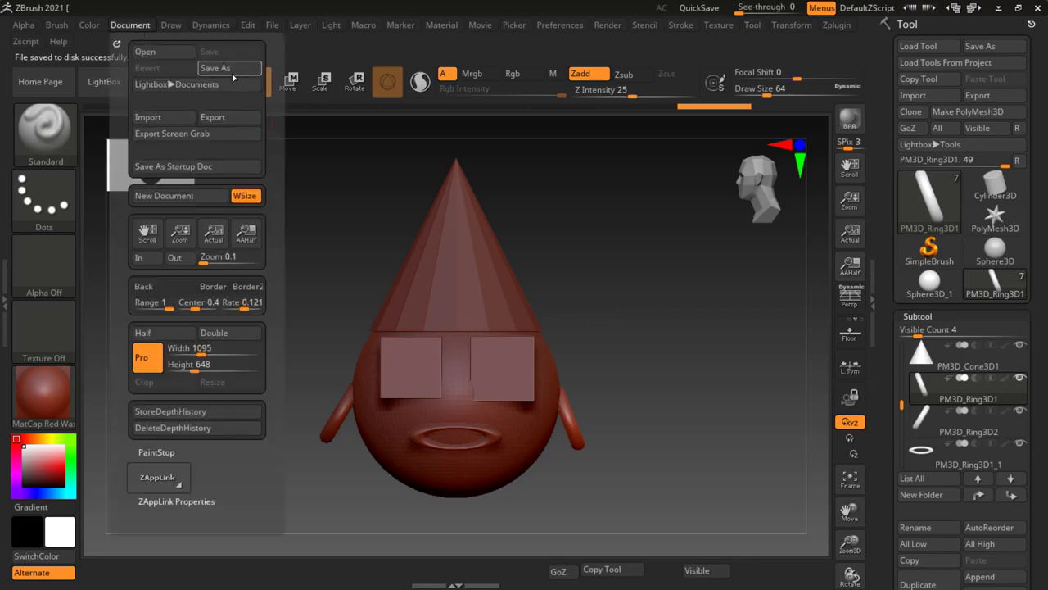
left_click(233, 76)
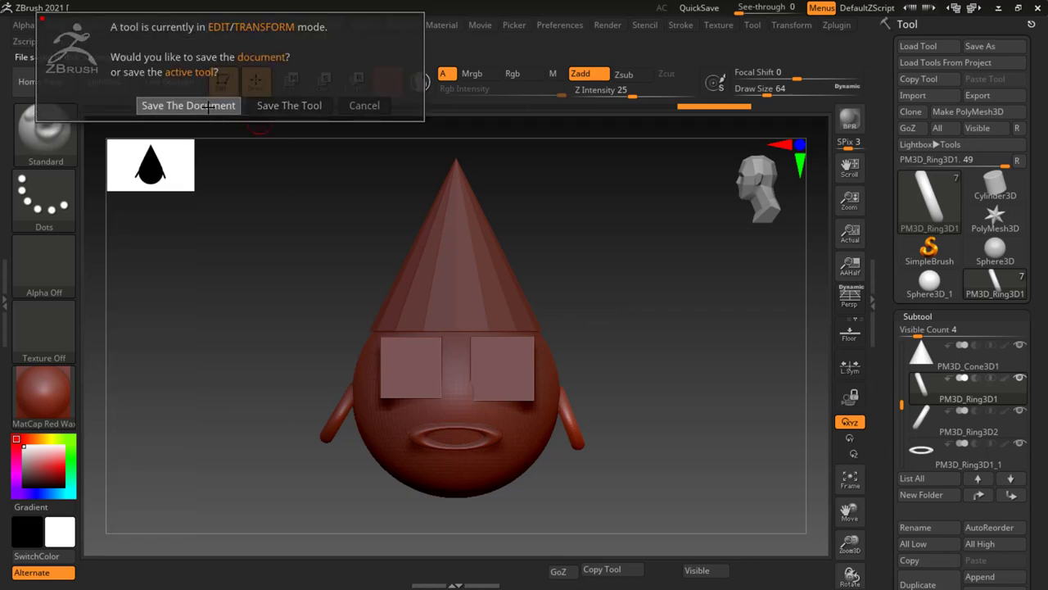
left_click(208, 107)
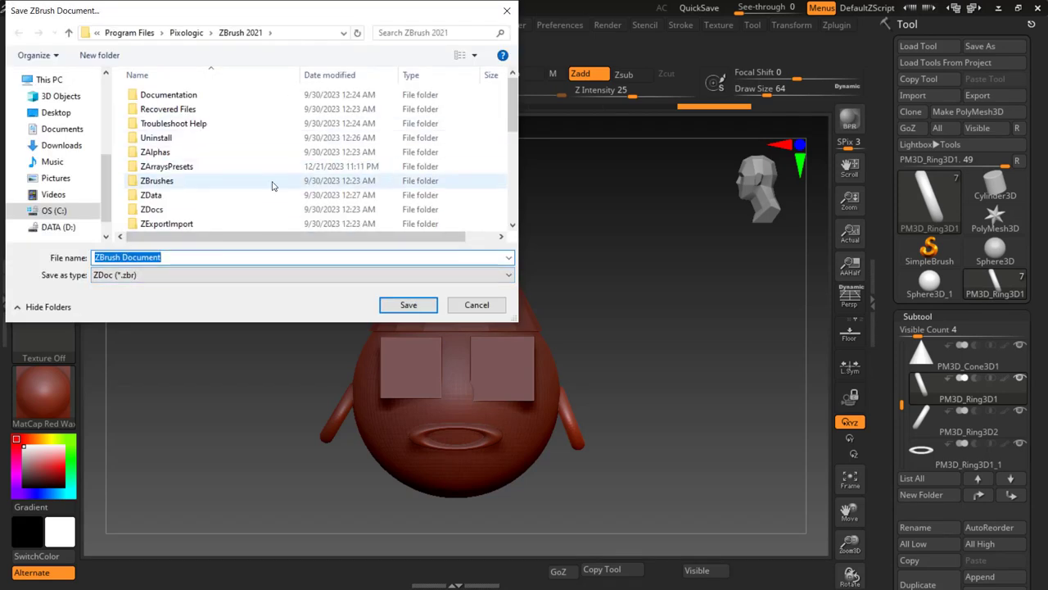
scroll(96, 195, "up", 1)
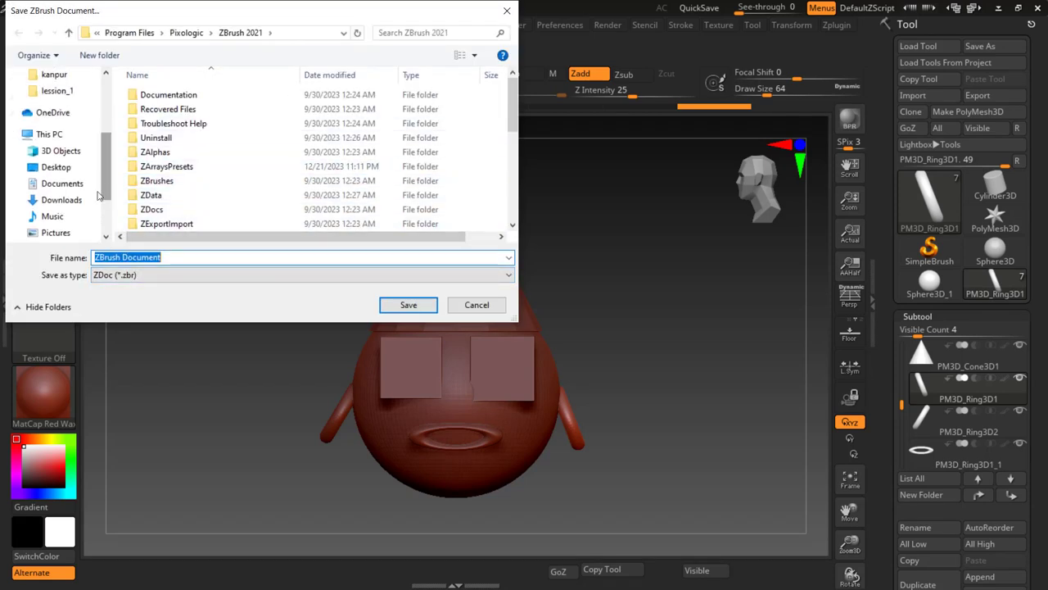
left_click(56, 167)
left_click(175, 258)
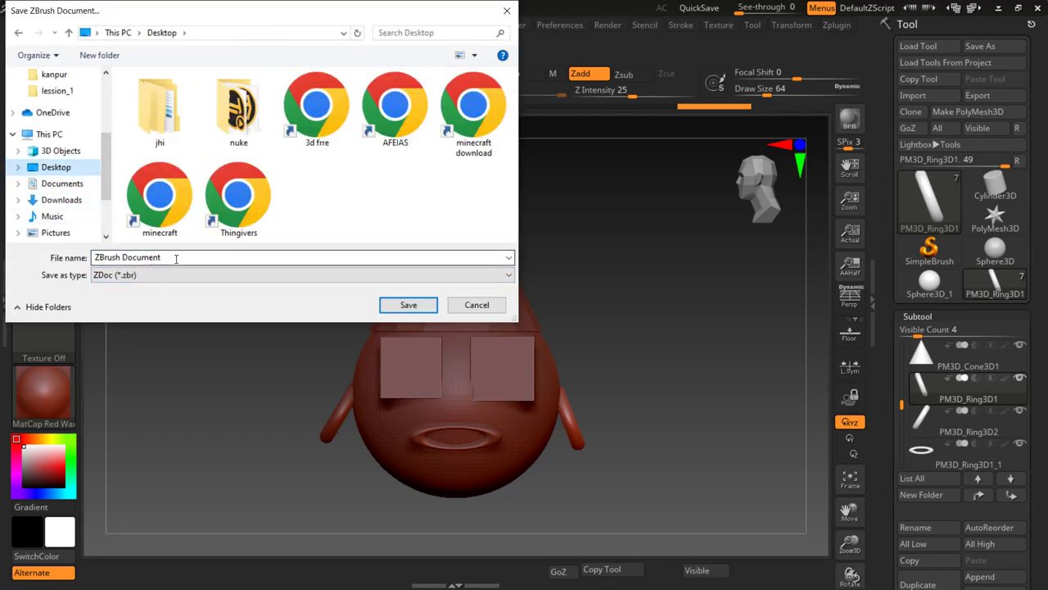
double_click(175, 258)
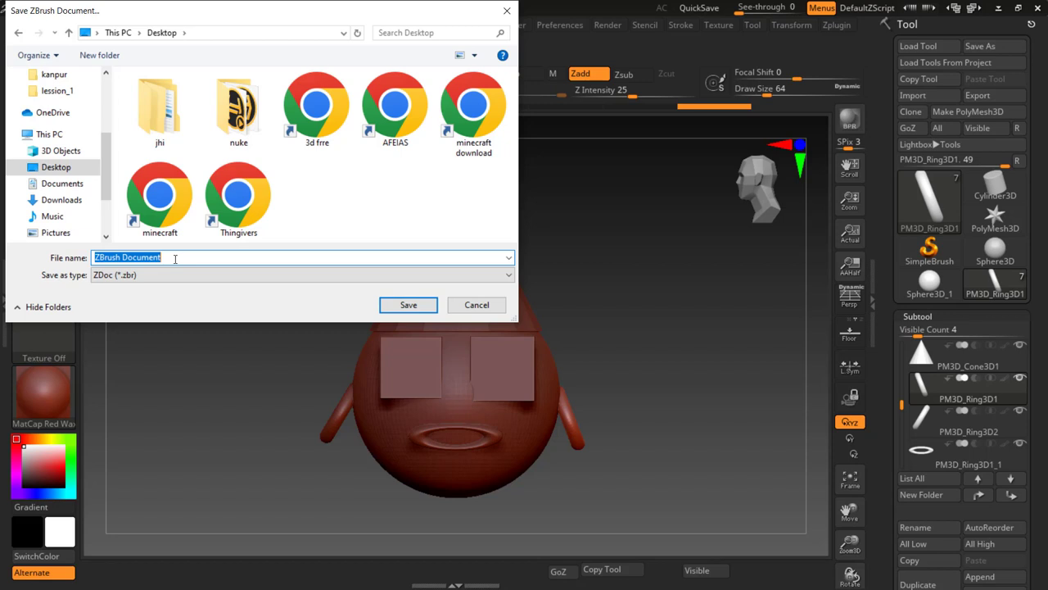
type("jokar Cap")
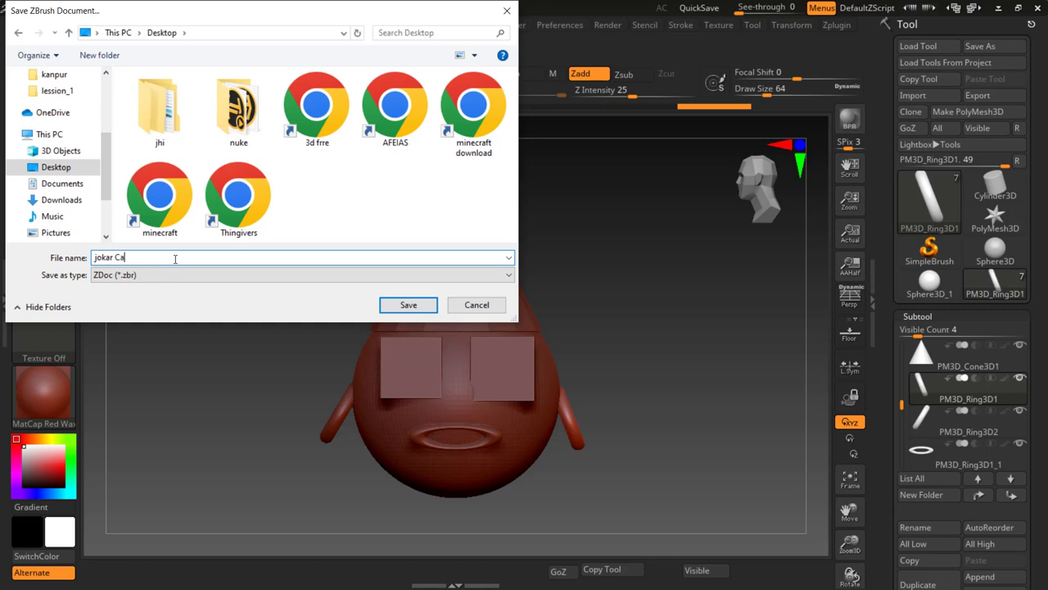
left_click(425, 307)
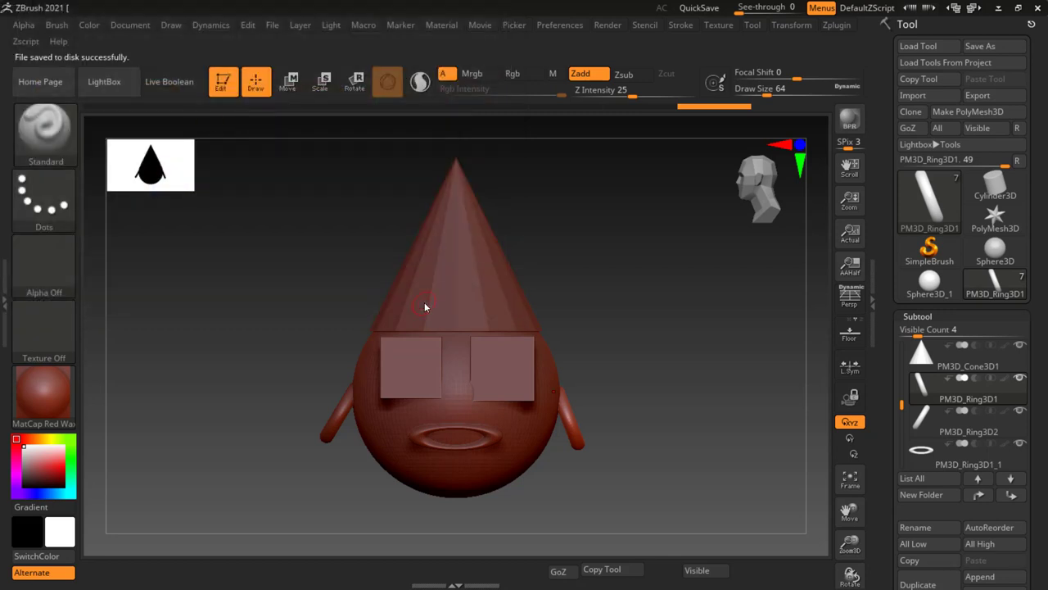
- Start a new document, then open the saved jokar Cap document
left_click(138, 25)
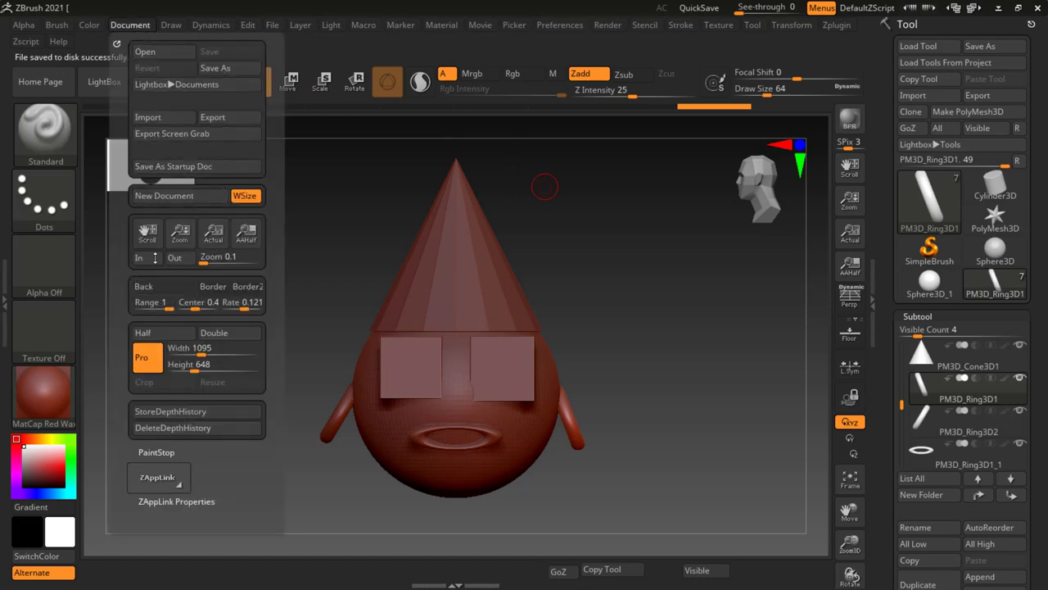
left_click(164, 196)
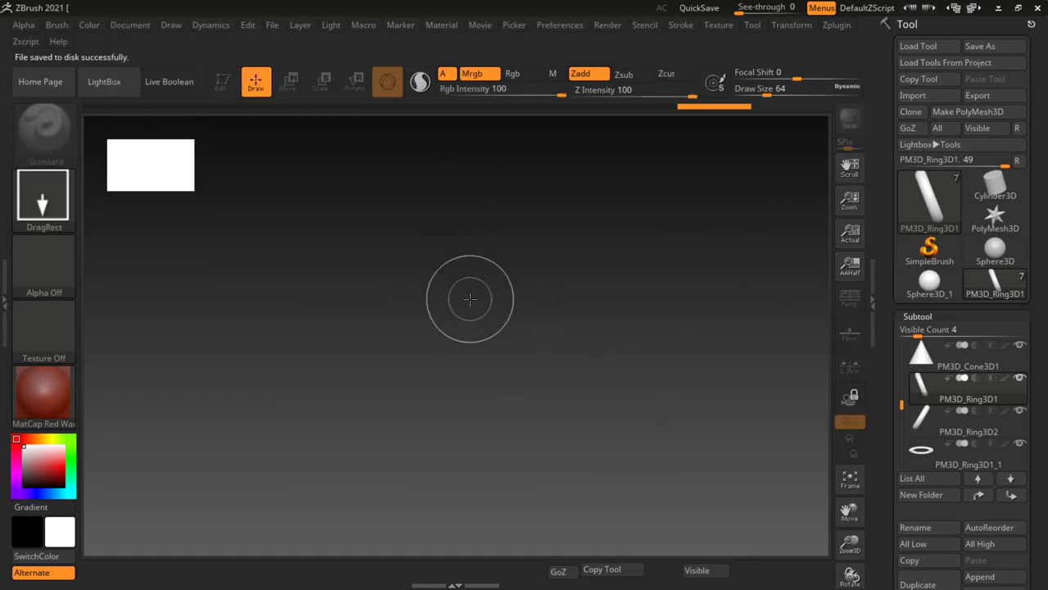
left_click(131, 27)
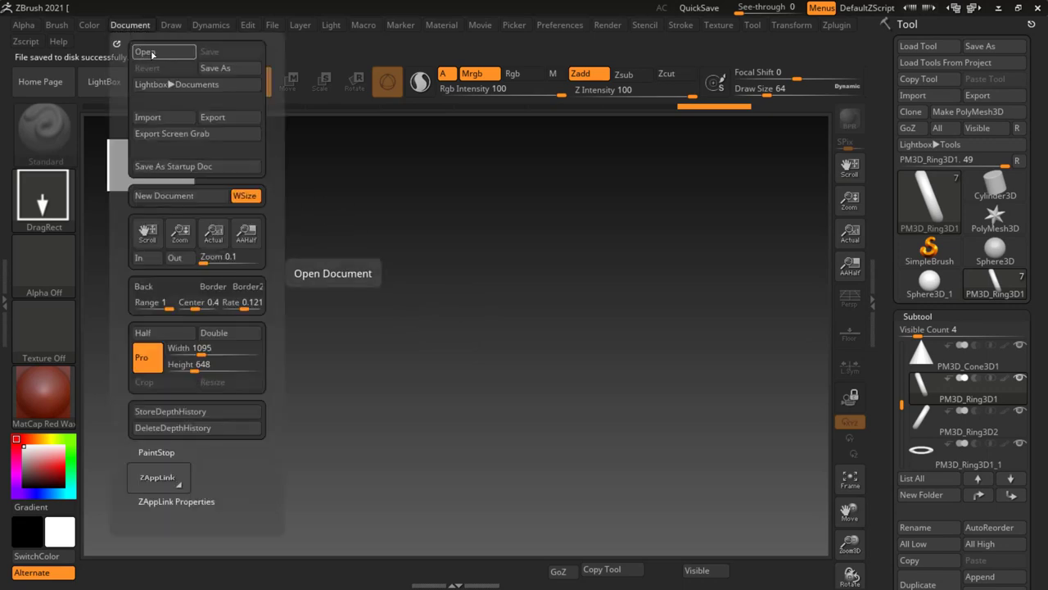
left_click(145, 52)
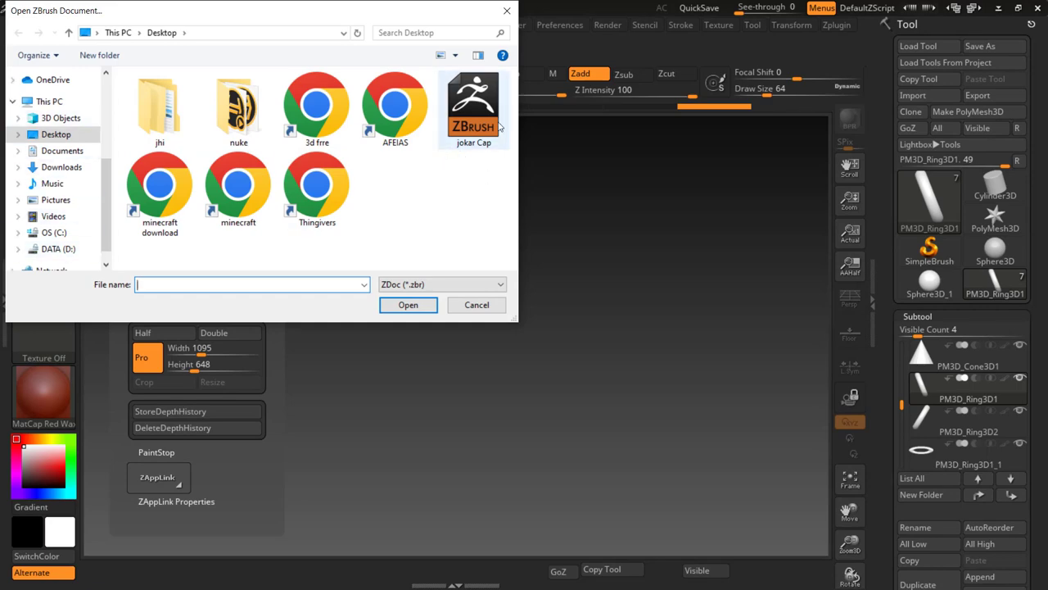
left_click(472, 103)
left_click(407, 305)
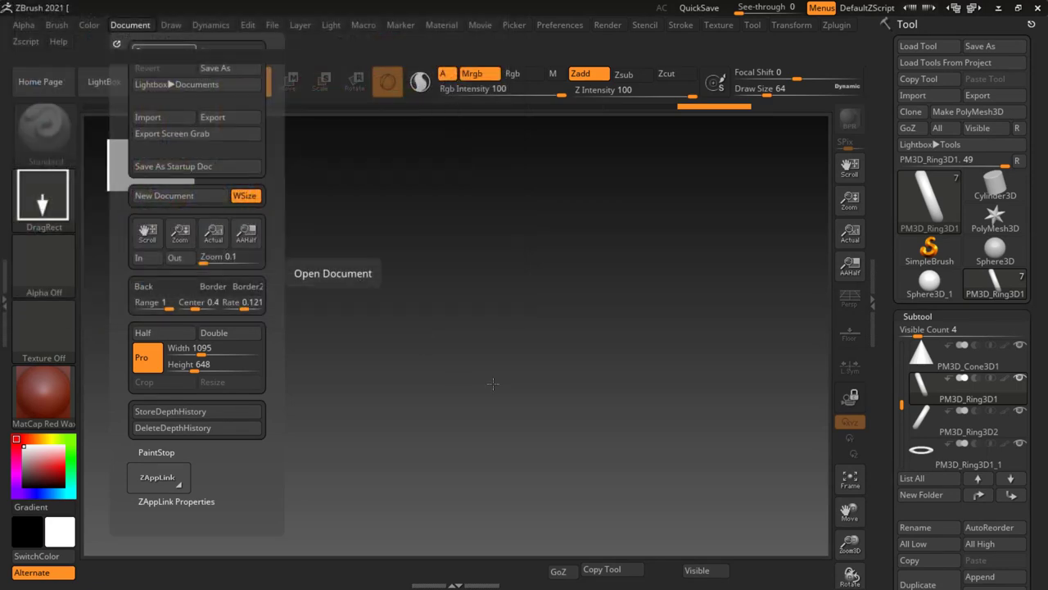
- Undo an accidental head copy, select the second ring subtool, and minimize ZBrush
left_click_drag(678, 313, 700, 305)
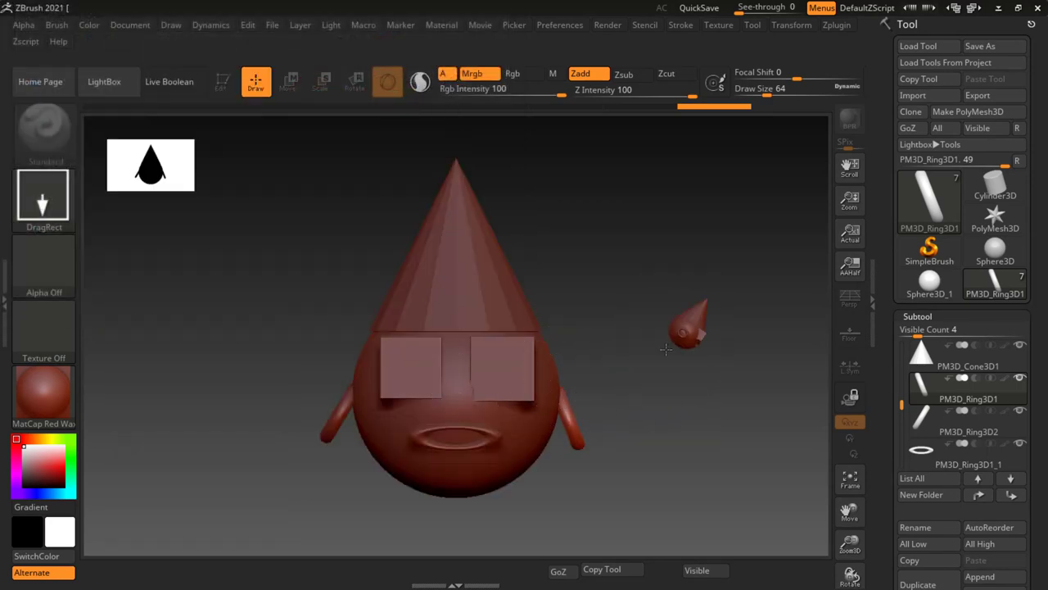
key("ctrl+z")
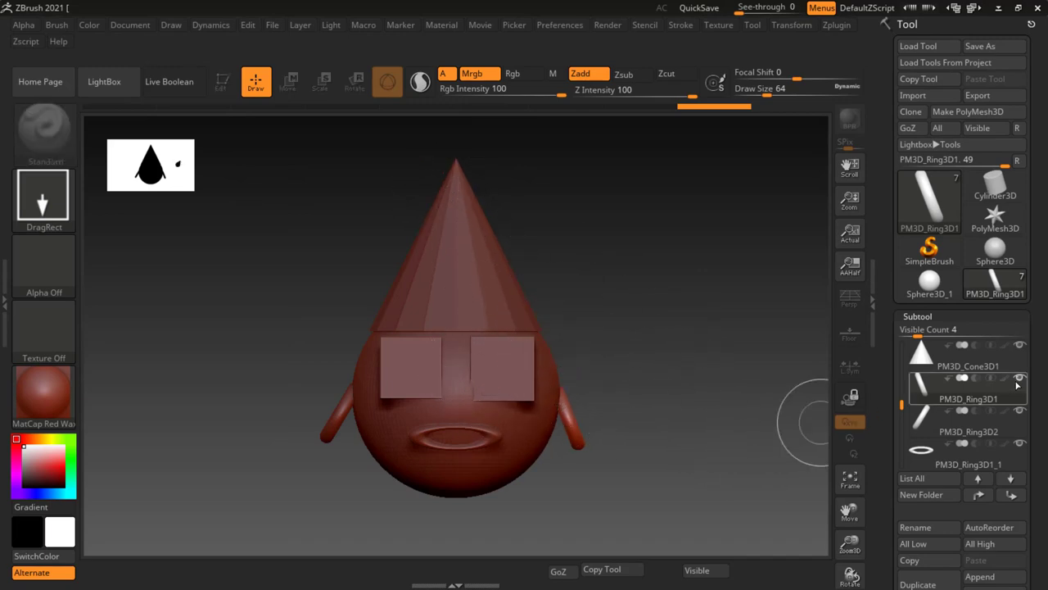
left_click(952, 381)
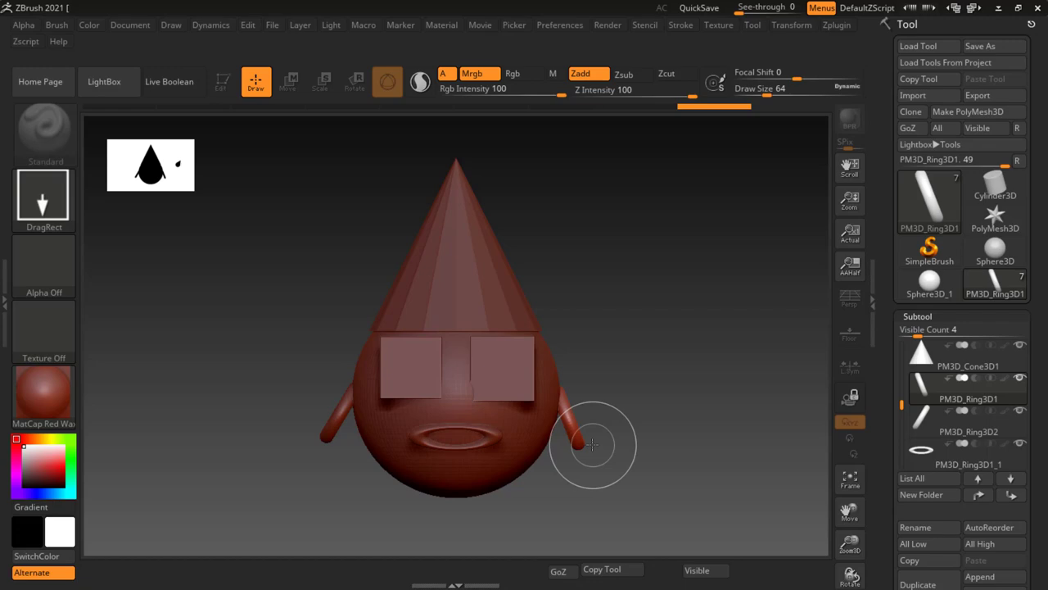
left_click(997, 8)
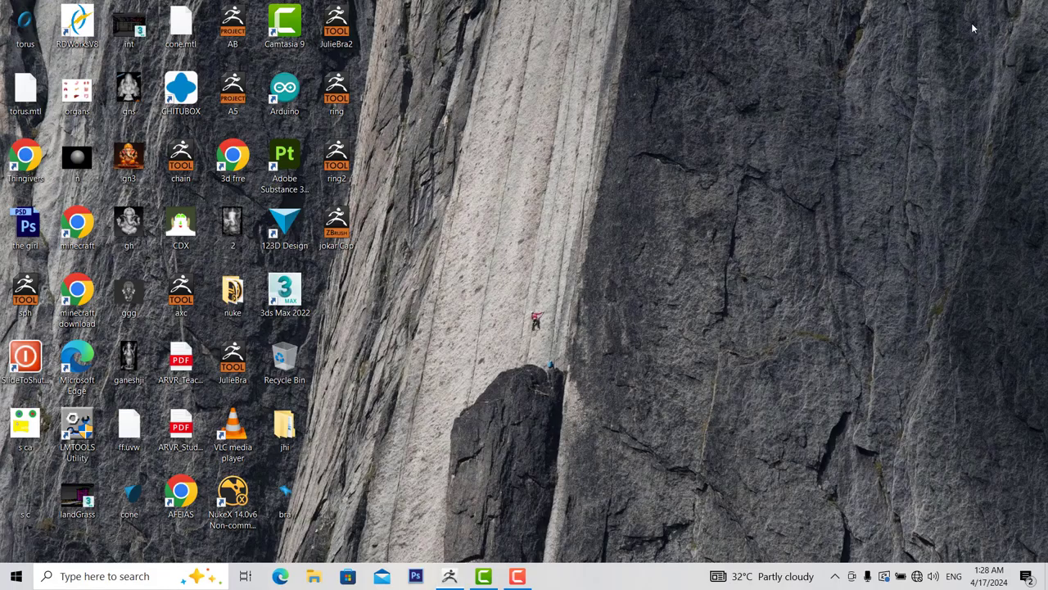